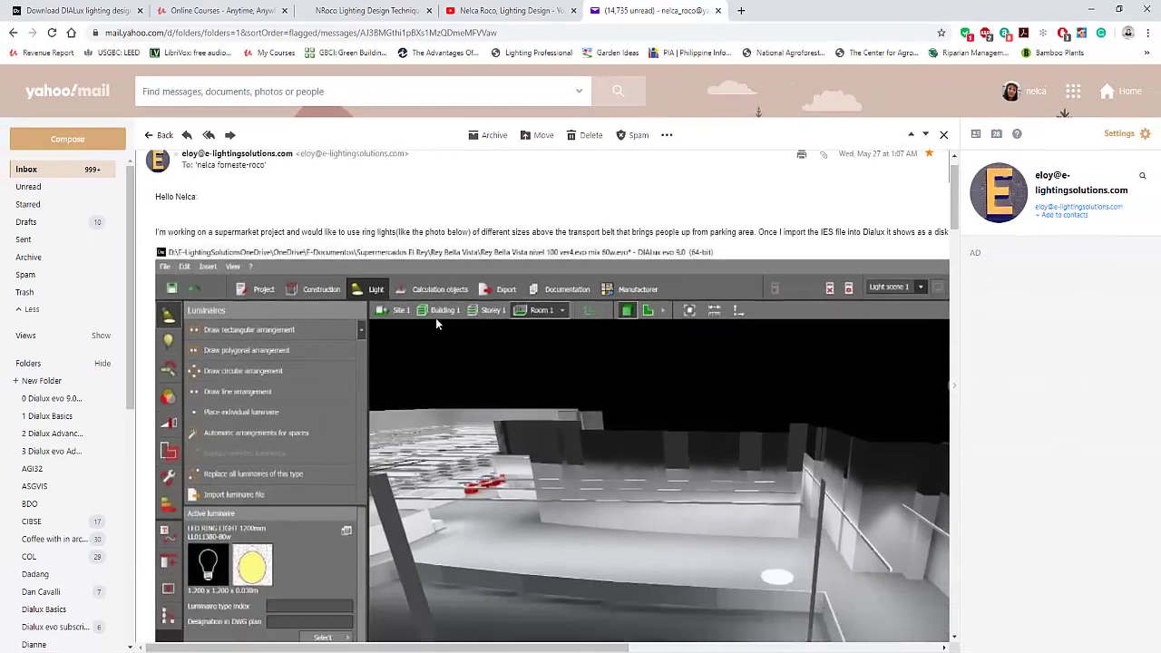
# Step: Read the email about using ring lights in the supermarket project, including its embedded screenshot, reference photos and attachment list
pyautogui.scroll(-5, 435, 317)
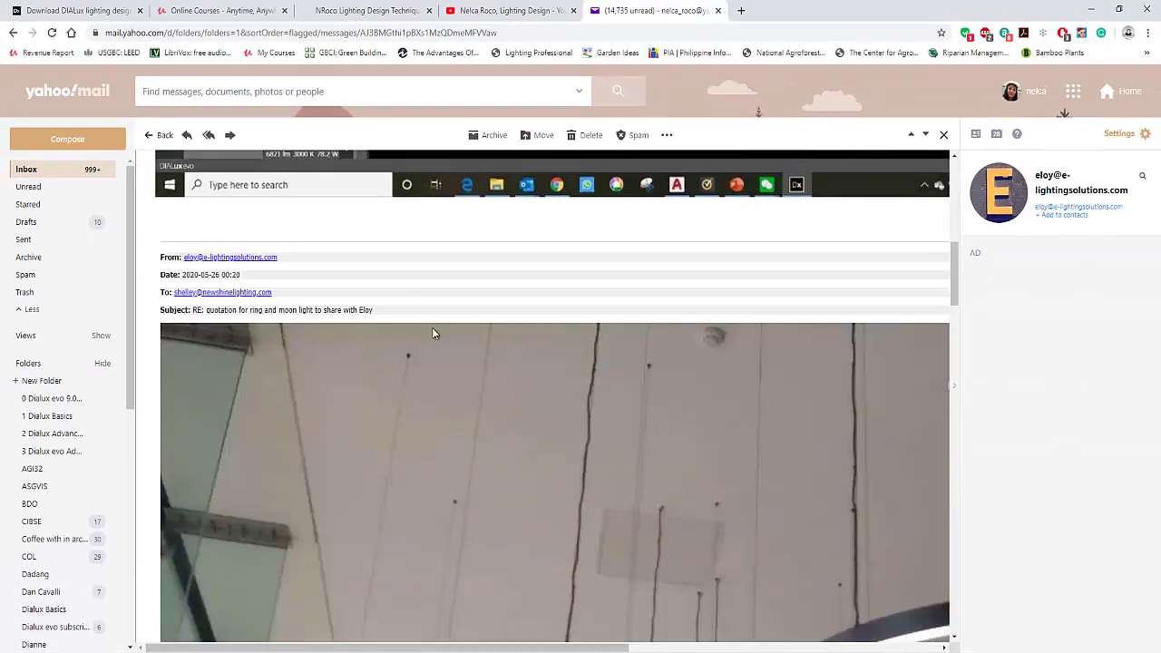
pyautogui.scroll(-5, 432, 339)
pyautogui.scroll(6, 432, 343)
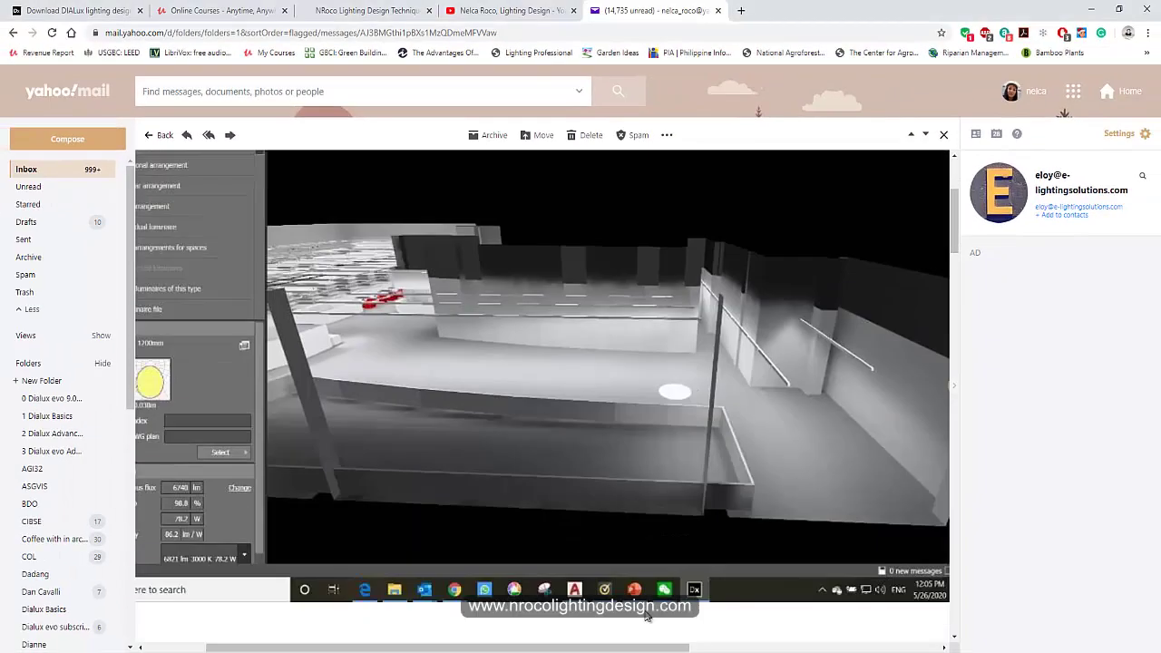
pyautogui.scroll(-1, 689, 383)
pyautogui.hscroll(2, 635, 632)
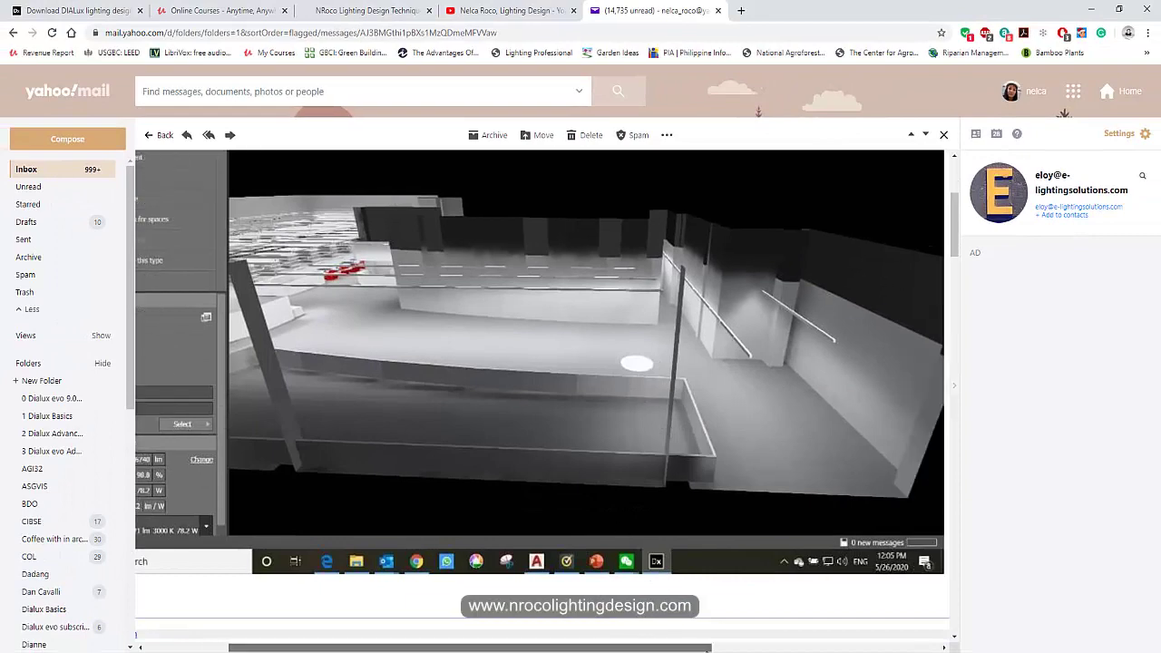
pyautogui.scroll(3, 915, 384)
pyautogui.moveTo(716, 648); pyautogui.dragTo(484, 642)
pyautogui.scroll(-9, 440, 586)
pyautogui.scroll(-15, 440, 586)
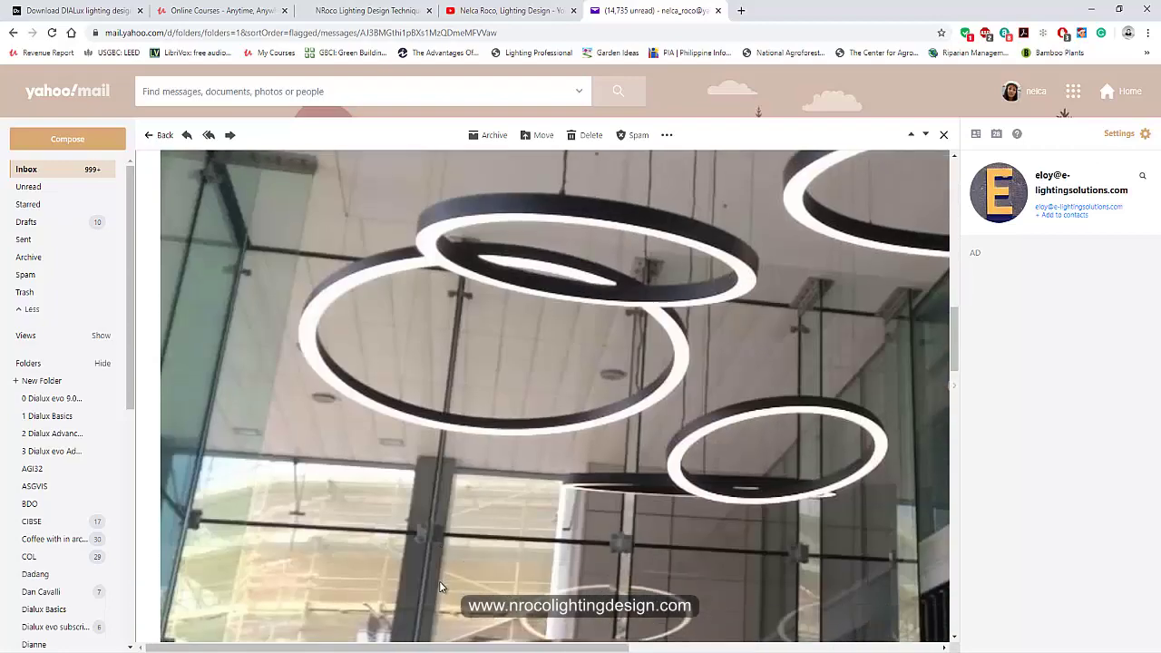
pyautogui.scroll(-10, 440, 585)
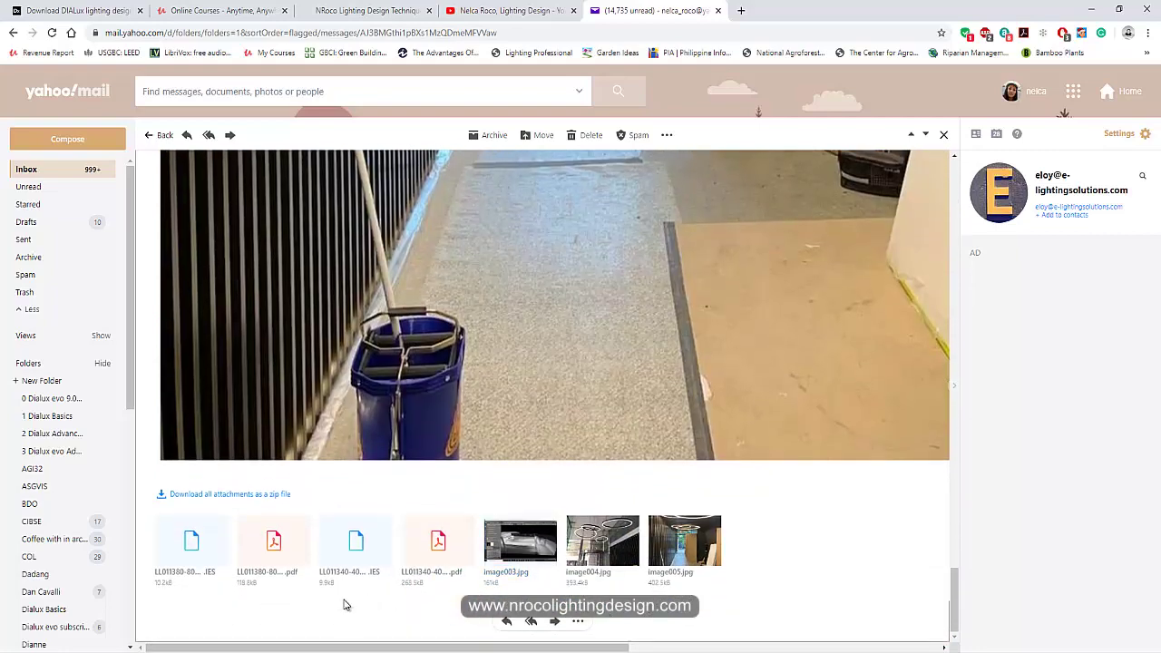
# Step: Preview the email's attached images image003.jpg, image004.jpg and image005.jpg
pyautogui.click(547, 551)
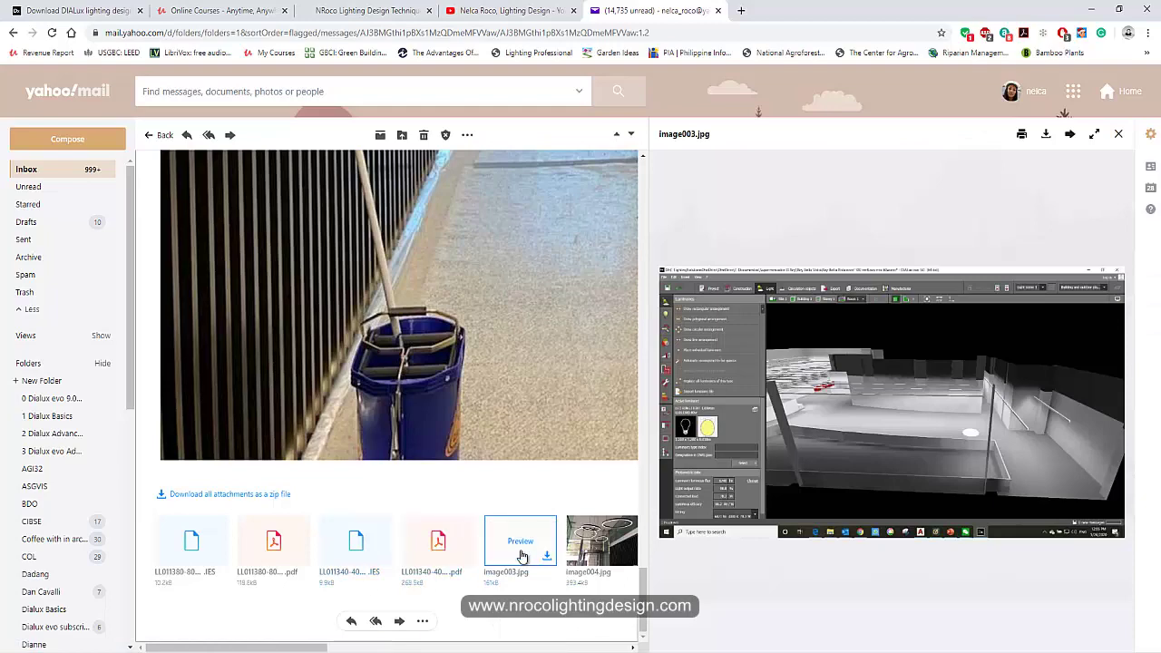
pyautogui.click(589, 558)
pyautogui.click(587, 556)
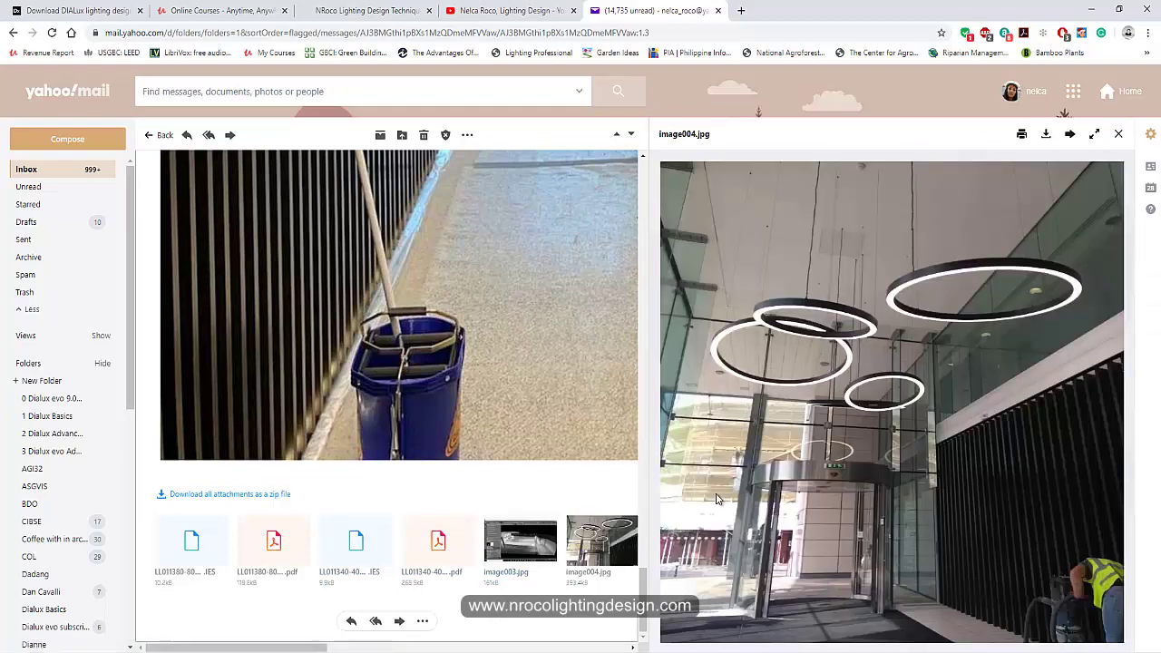
pyautogui.moveTo(319, 648); pyautogui.dragTo(408, 648)
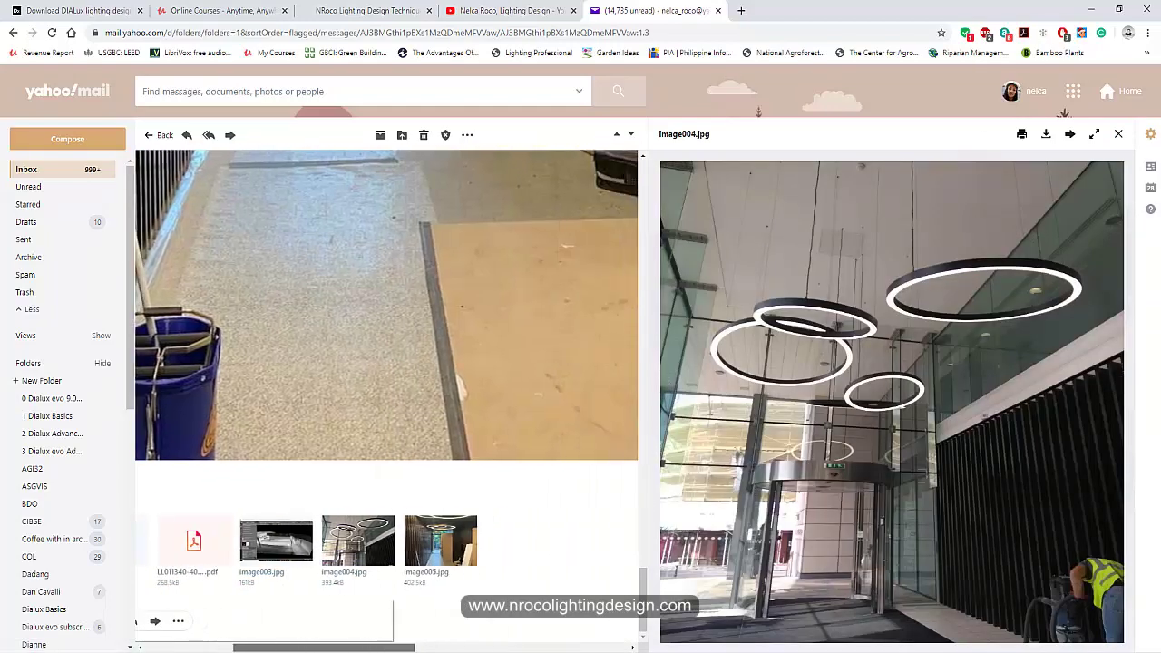
pyautogui.click(440, 545)
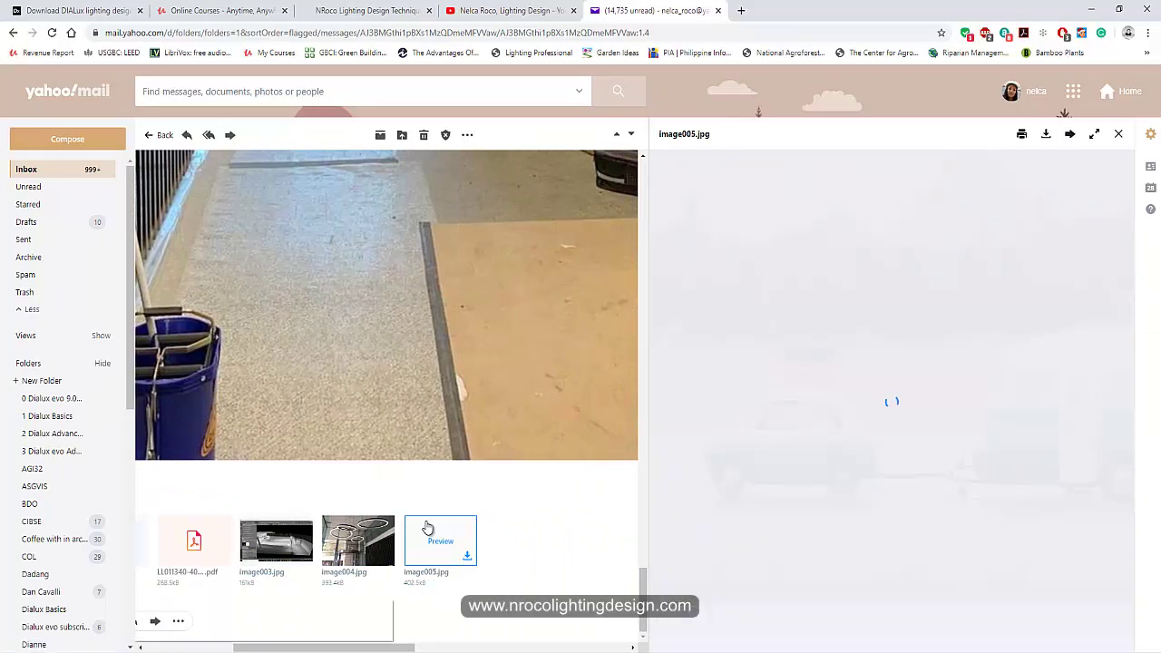
pyautogui.click(372, 535)
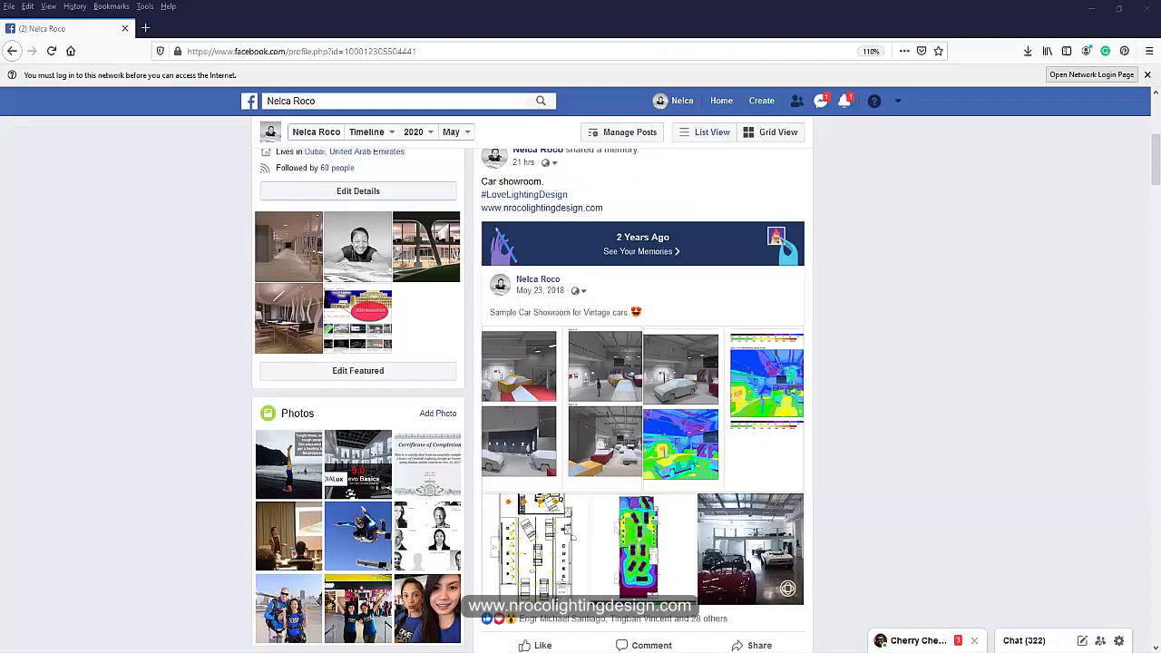
# Step: Switch to the Facebook profile and look through its recent lighting design posts
pyautogui.scroll(5, 840, 438)
pyautogui.scroll(-5, 838, 445)
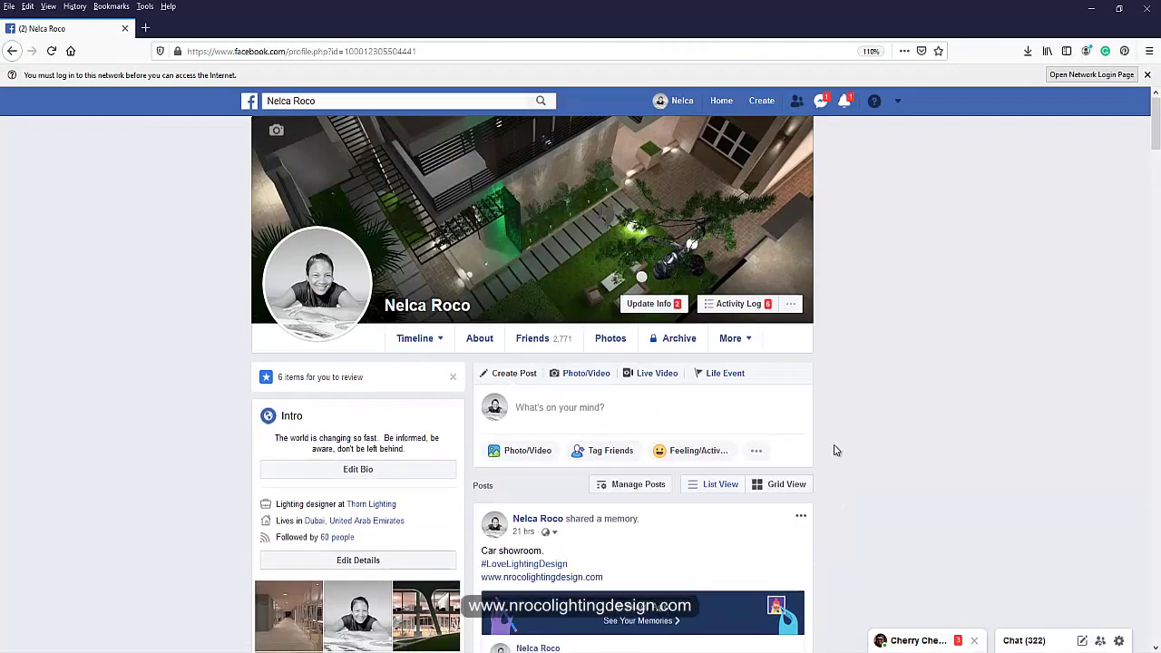
pyautogui.scroll(-4, 830, 454)
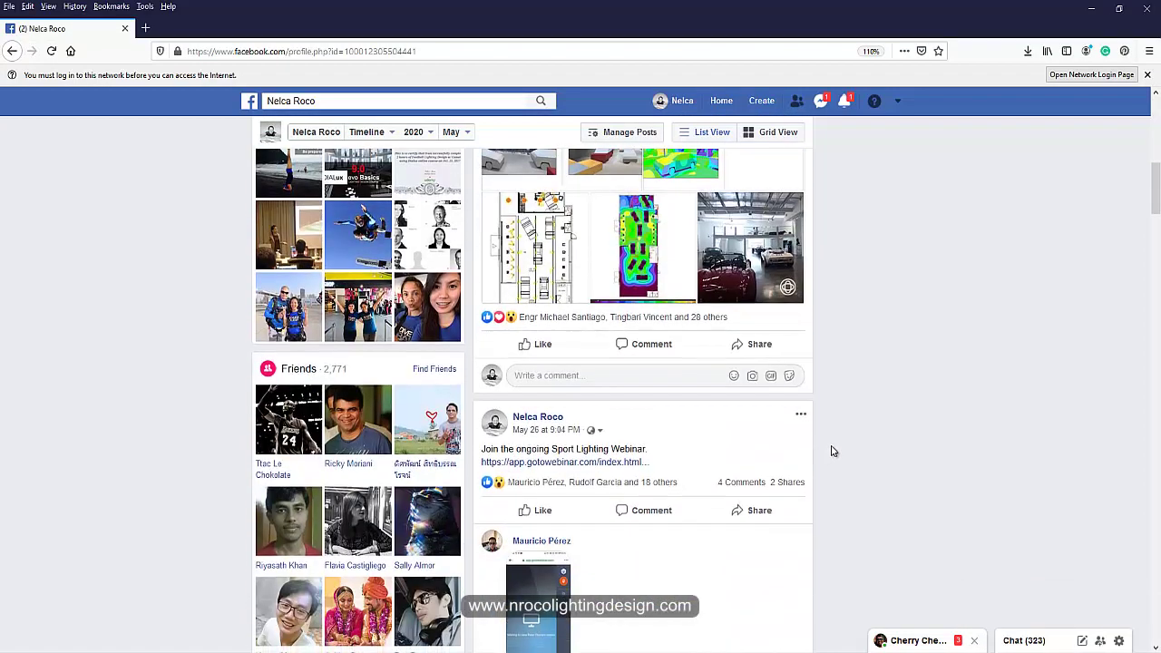
pyautogui.scroll(-15, 840, 444)
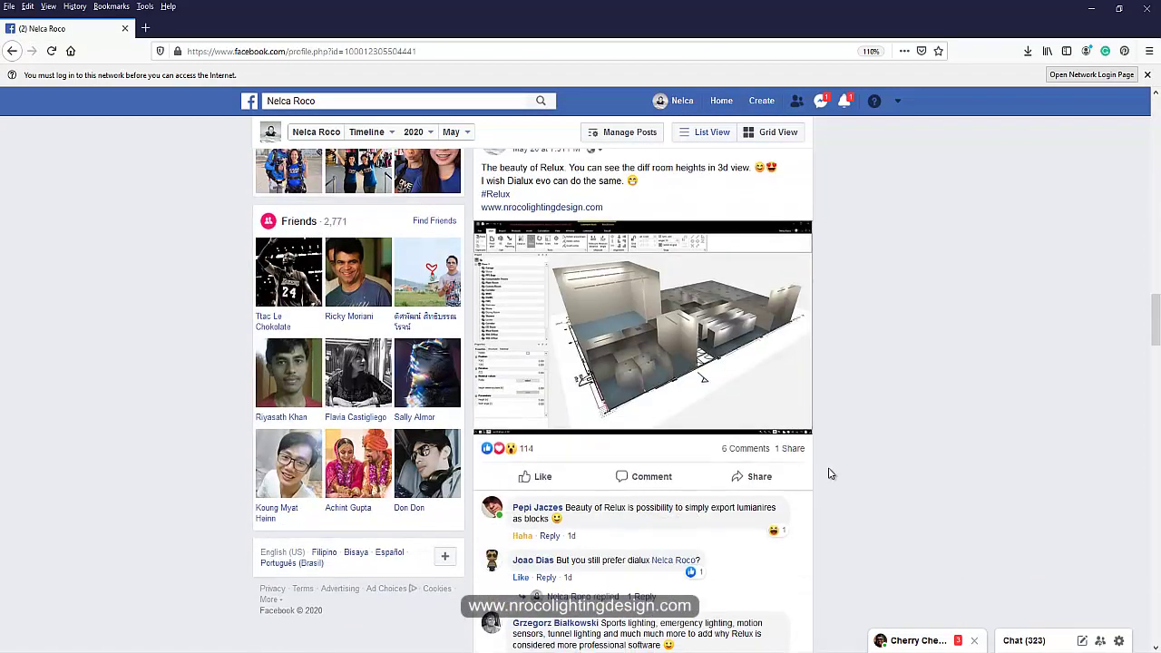
pyautogui.scroll(-15, 816, 497)
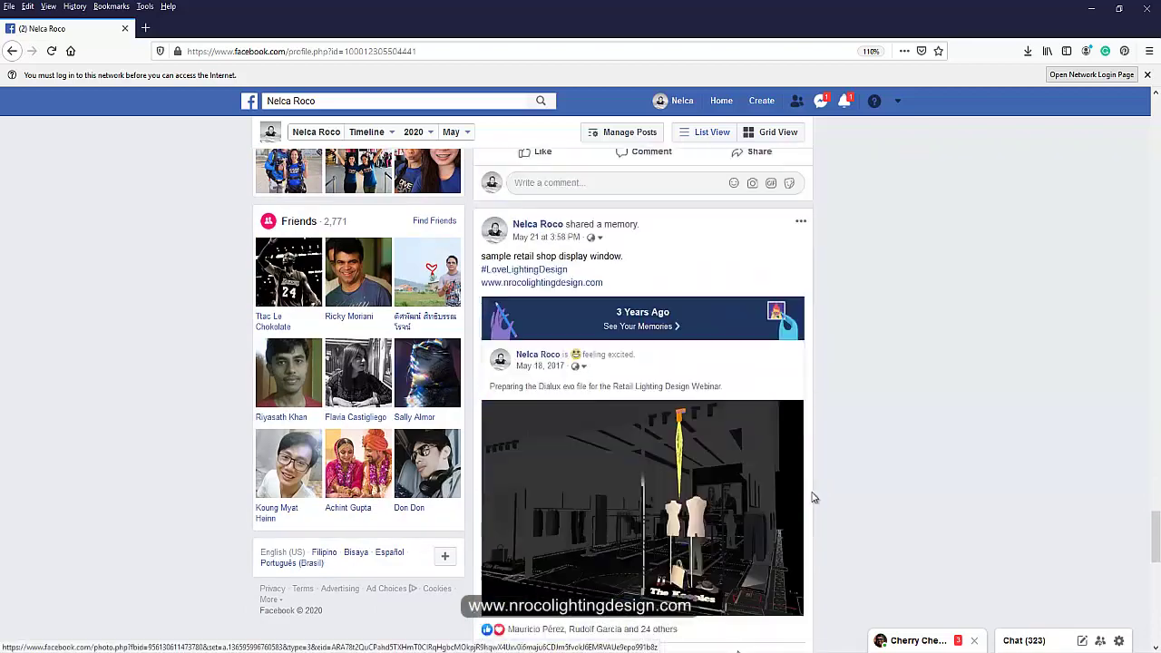
pyautogui.scroll(-3, 815, 497)
pyautogui.scroll(10, 812, 494)
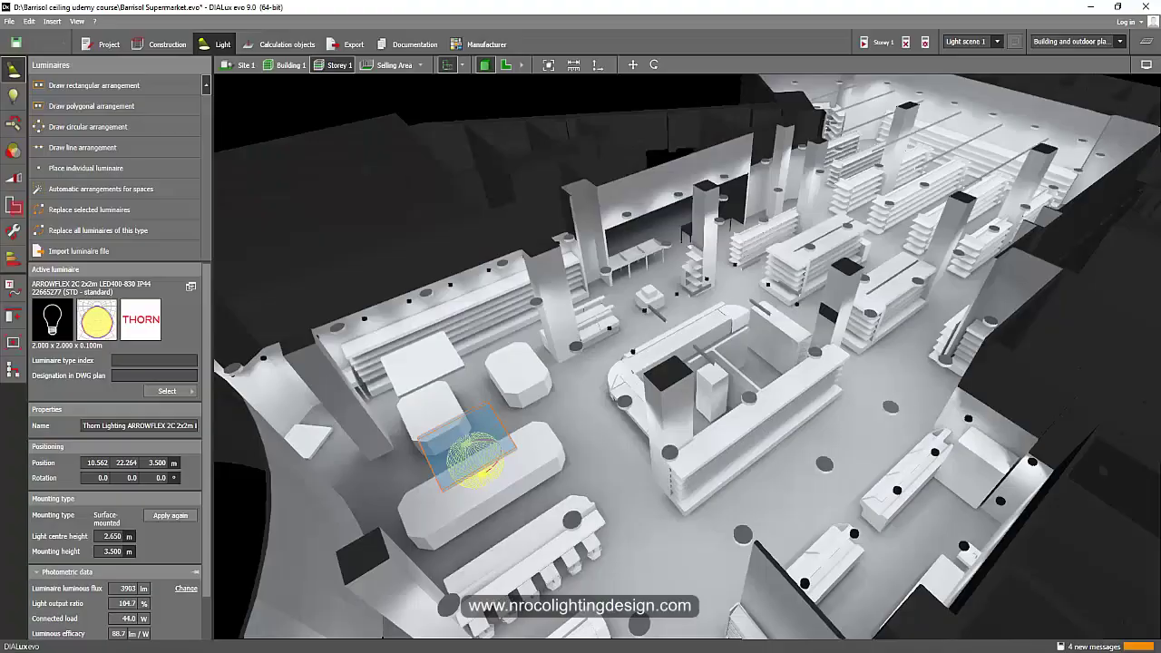
# Step: Switch to the Barrisol Supermarket project in DIALux evo and examine the square ARROWFLEX luminaire above the display counter
pyautogui.moveTo(446, 418); pyautogui.dragTo(578, 399, button='middle')
pyautogui.click(334, 542)
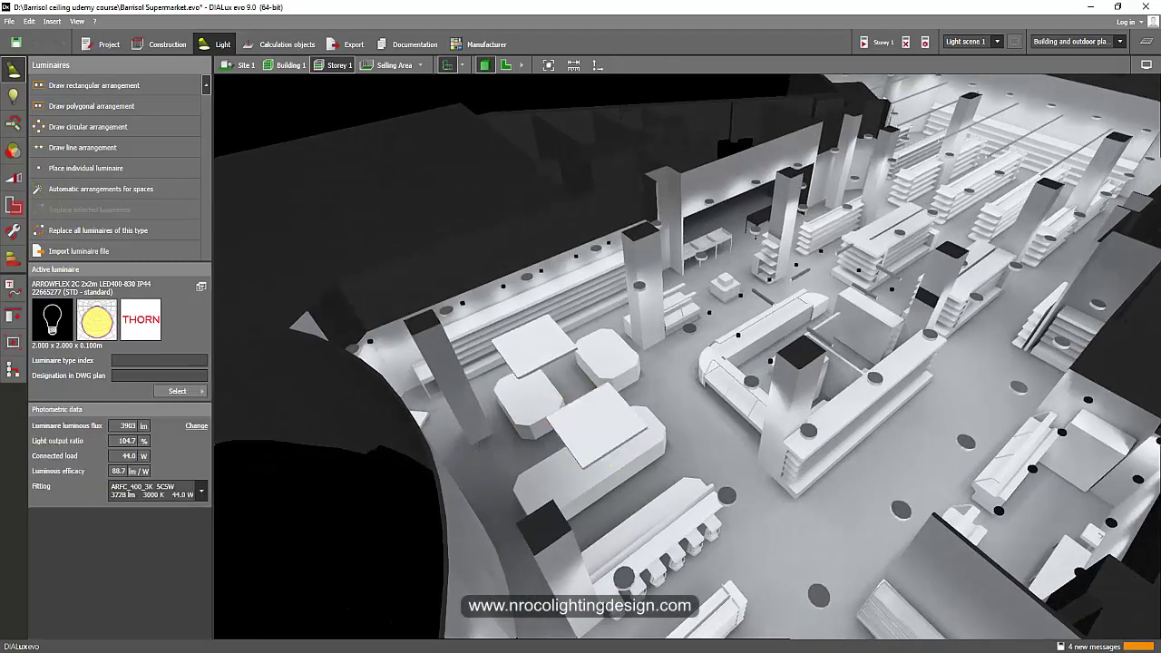
pyautogui.click(12, 23)
pyautogui.moveTo(68, 114)
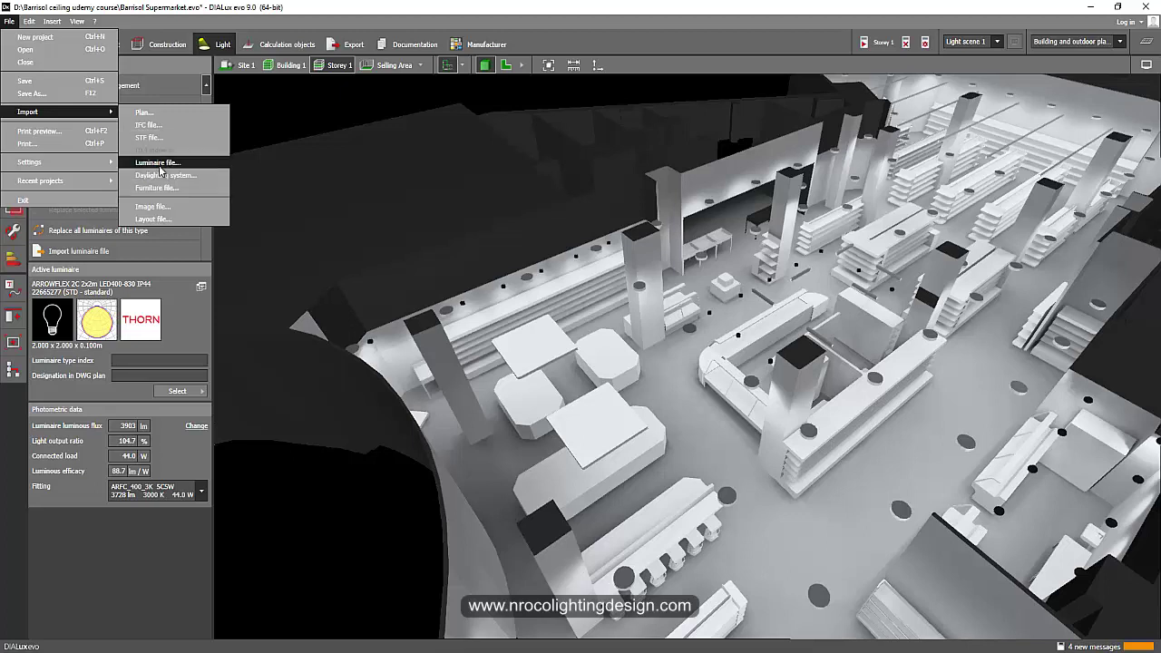
pyautogui.click(329, 551)
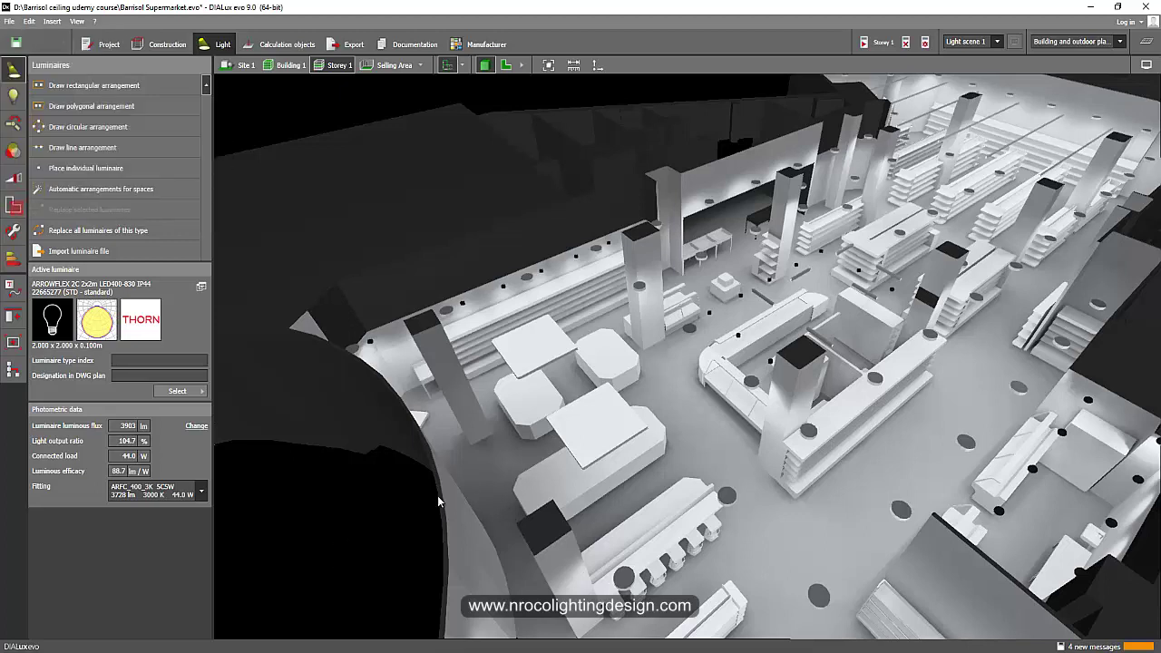
pyautogui.click(575, 434)
pyautogui.scroll(3, 637, 451)
pyautogui.moveTo(667, 457); pyautogui.dragTo(625, 405, button='right')
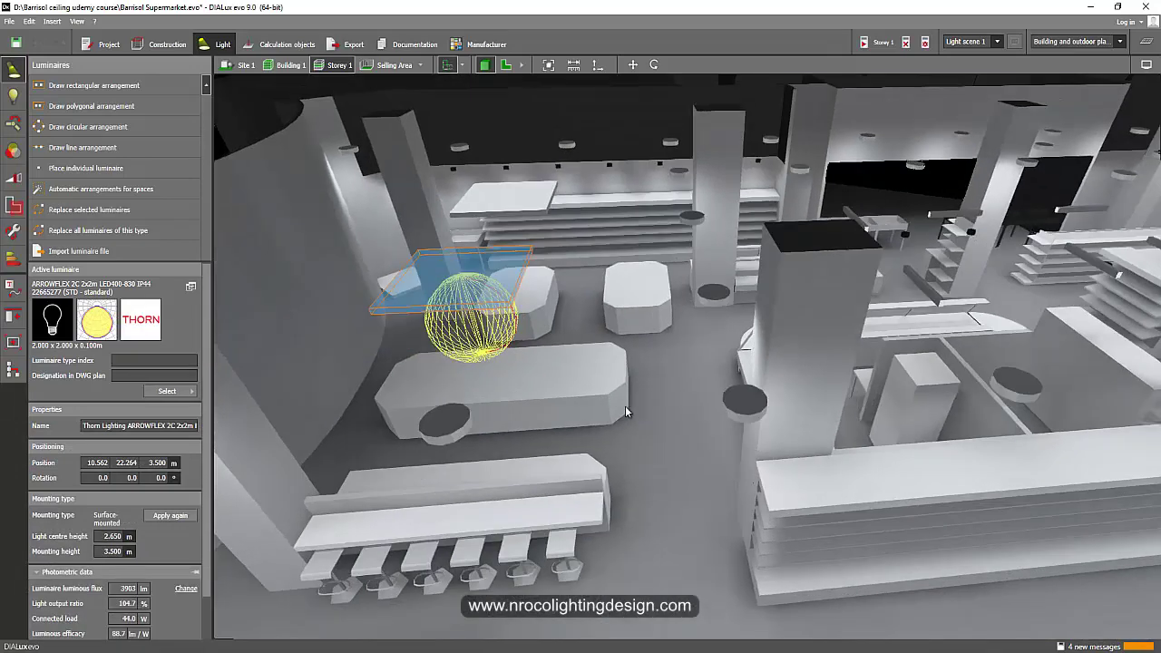
pyautogui.moveTo(372, 259); pyautogui.dragTo(449, 388, button='middle')
# Step: Import the luminaire file Circular LL011340-40W-D600 from the Desktop and proceed through the IES import wizard
pyautogui.click(8, 22)
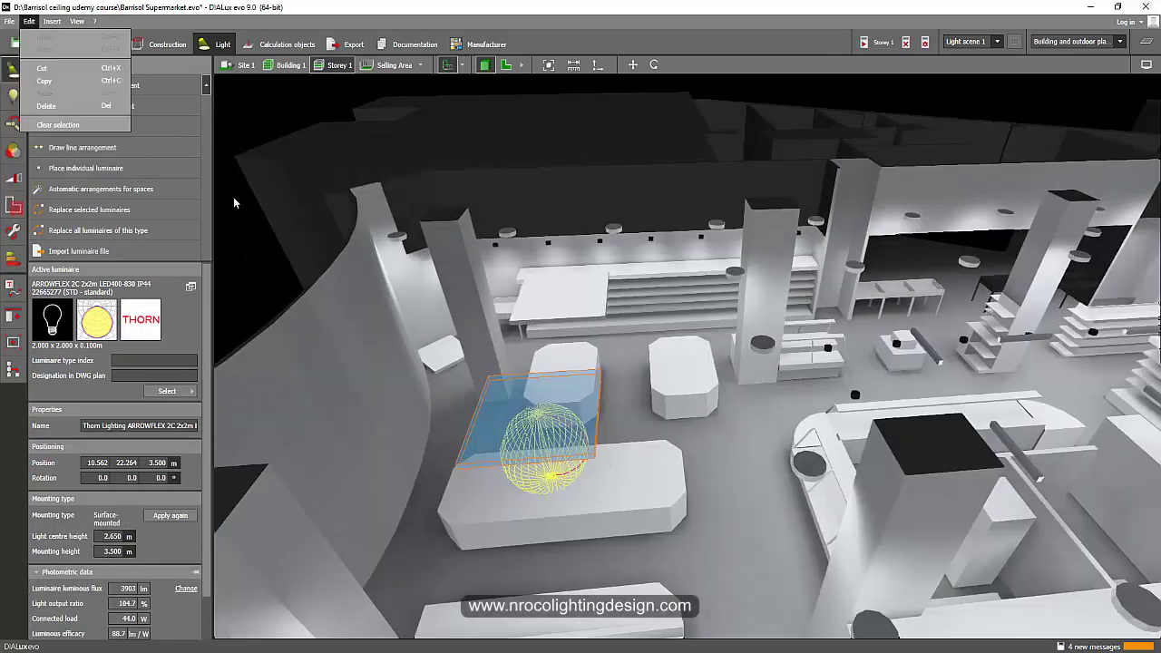
pyautogui.click(235, 235)
pyautogui.click(9, 21)
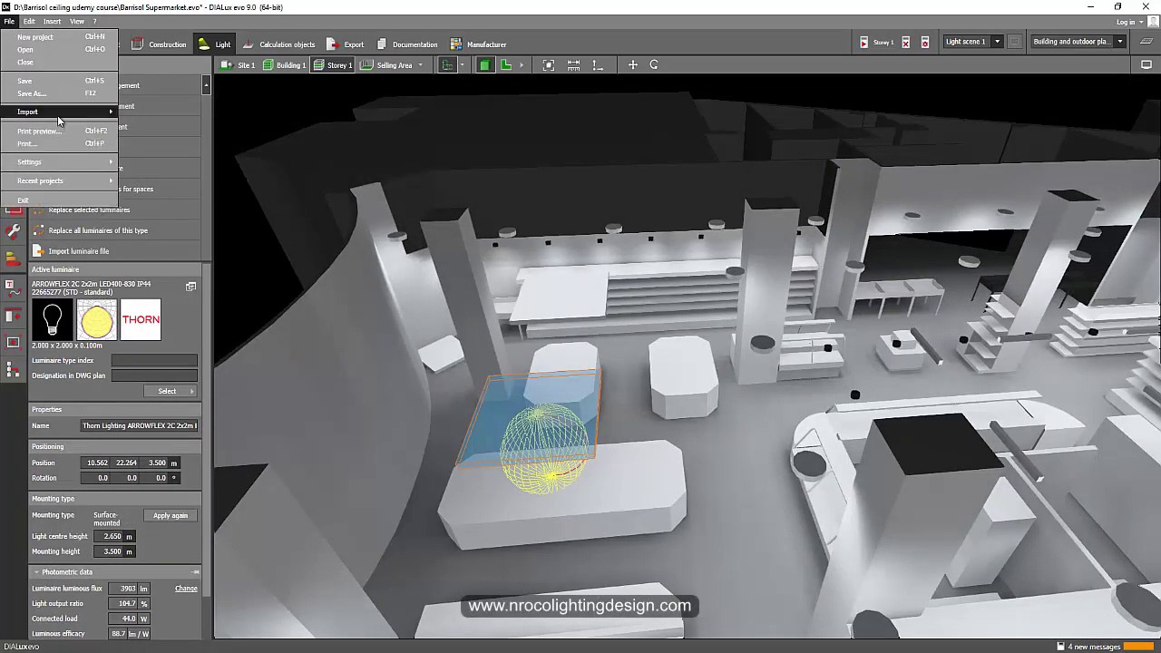
pyautogui.moveTo(60, 113)
pyautogui.click(159, 164)
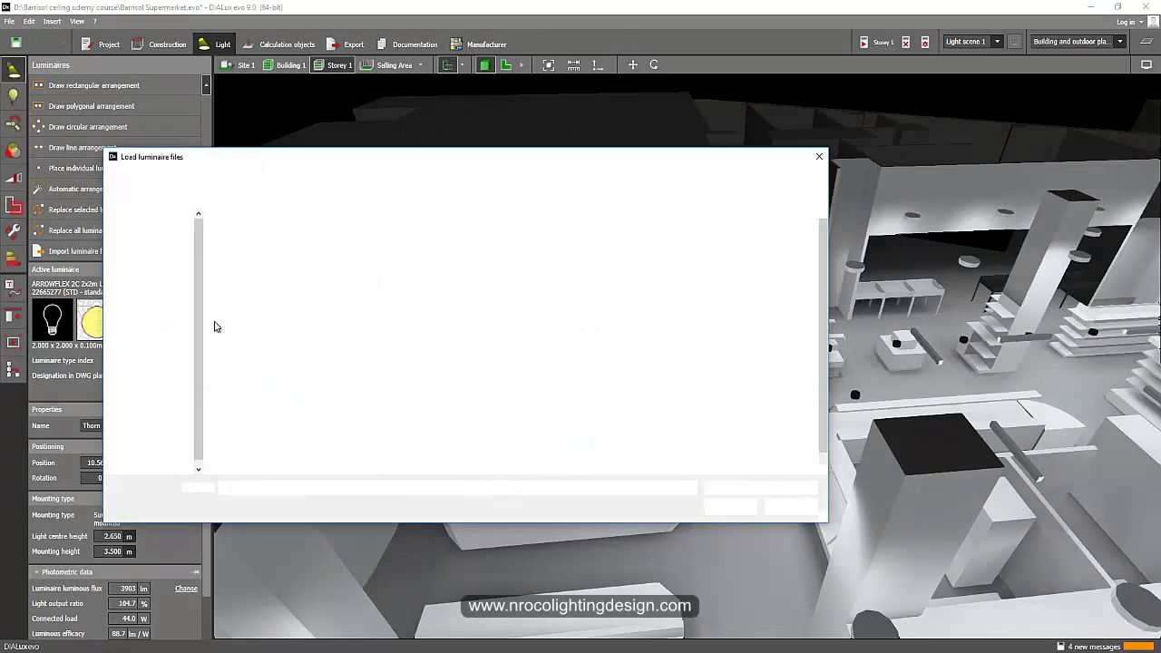
pyautogui.click(593, 450)
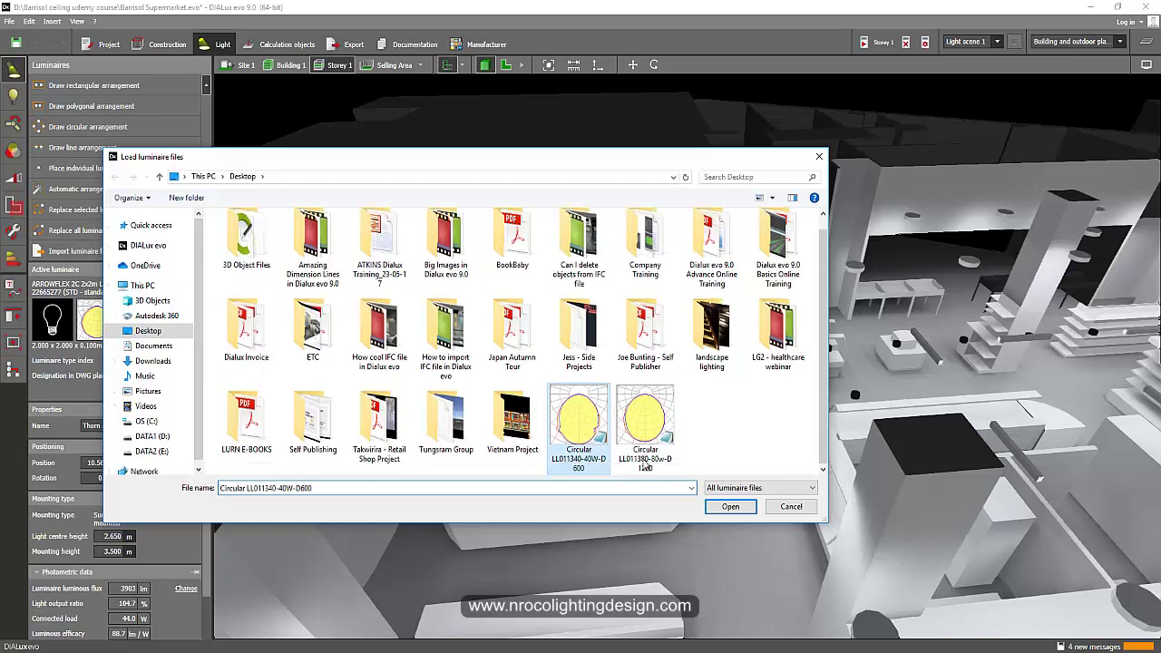
pyautogui.click(729, 509)
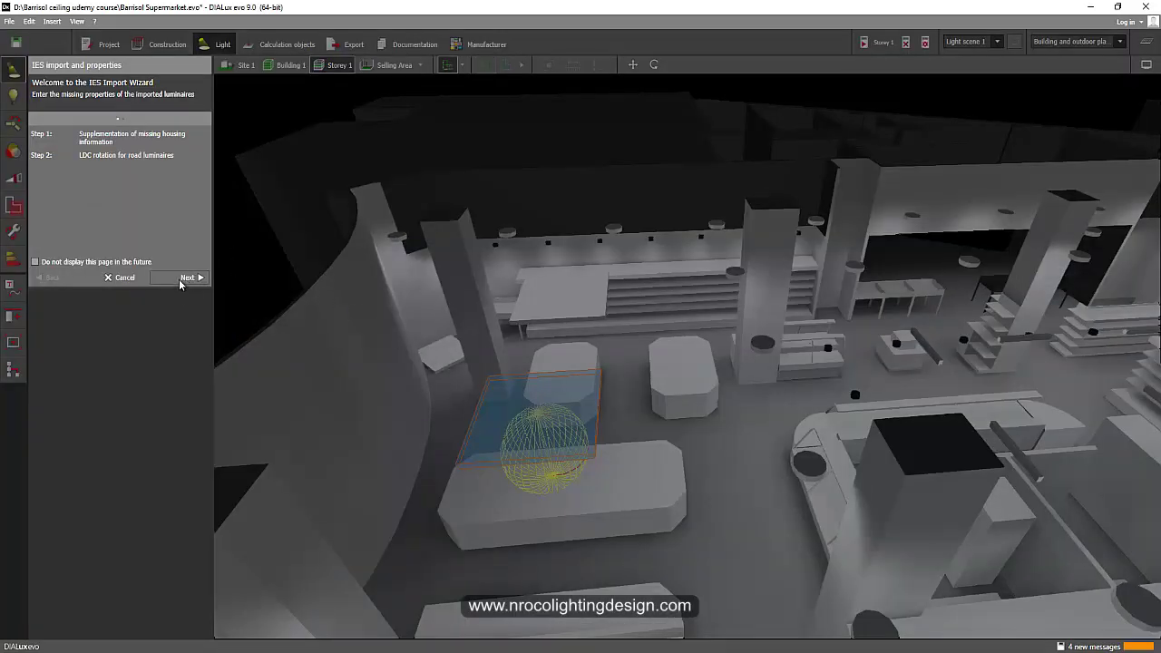
pyautogui.click(185, 277)
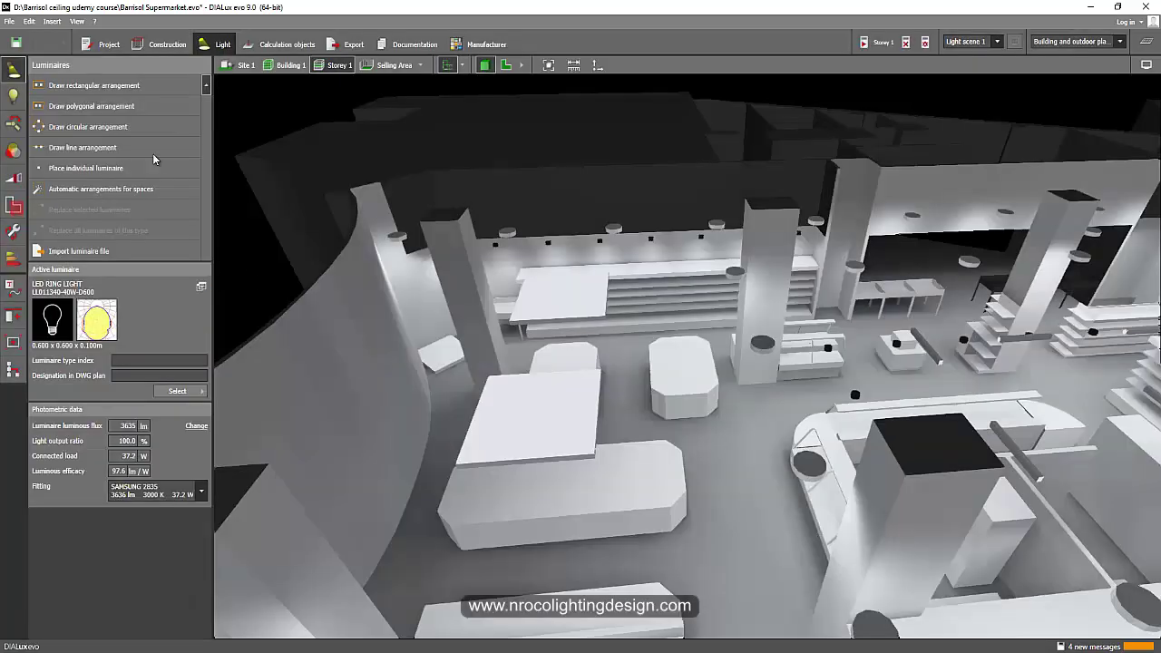
# Step: Place one LL011340-40W-D600 ring light near the octagonal display stand, at about X 14.25 m, Y 25.56 m
pyautogui.click(90, 164)
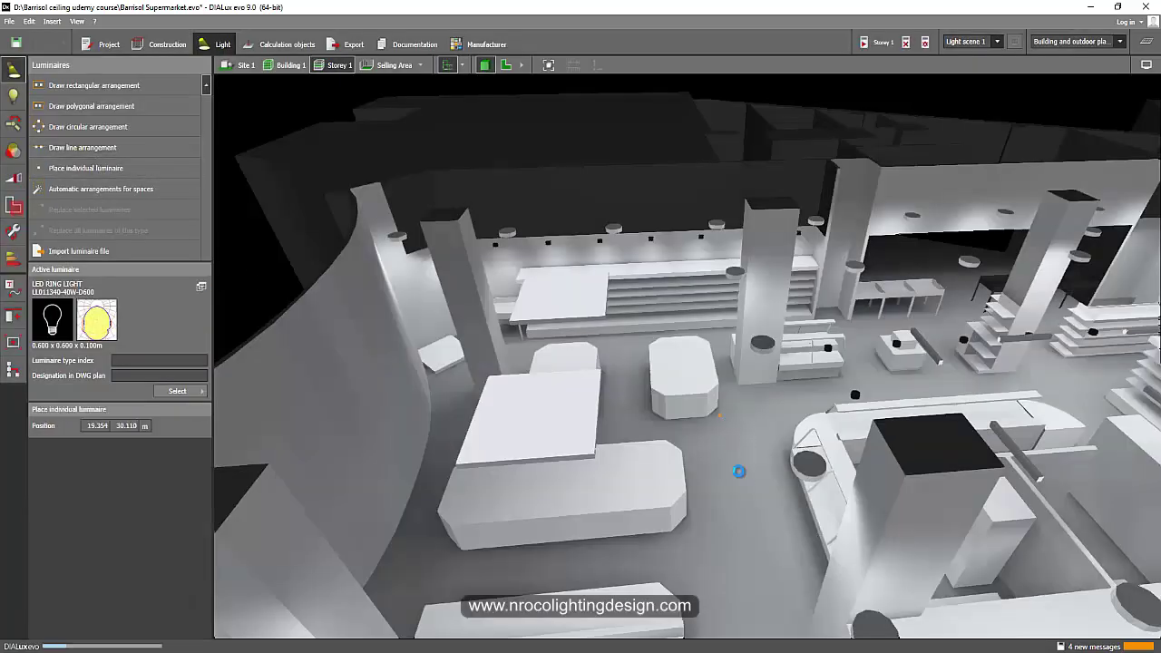
pyautogui.click(735, 479)
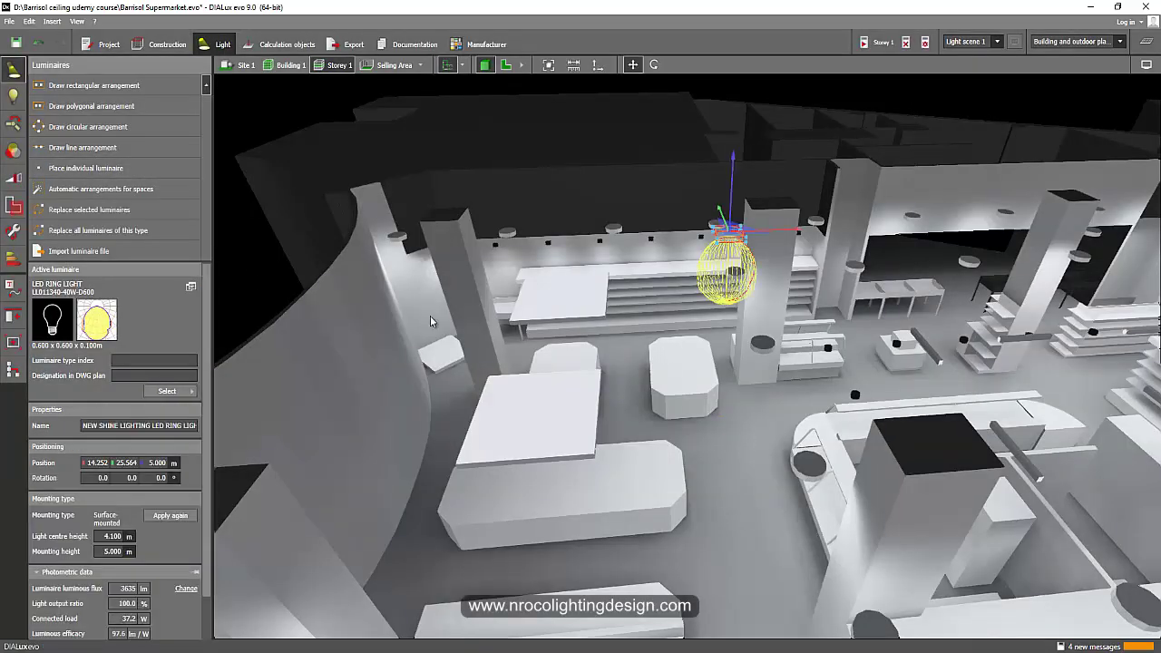
pyautogui.click(270, 281)
# Step: Examine the shape of the placed 600 mm ring light from several viewing angles
pyautogui.moveTo(687, 326); pyautogui.dragTo(633, 347, button='right')
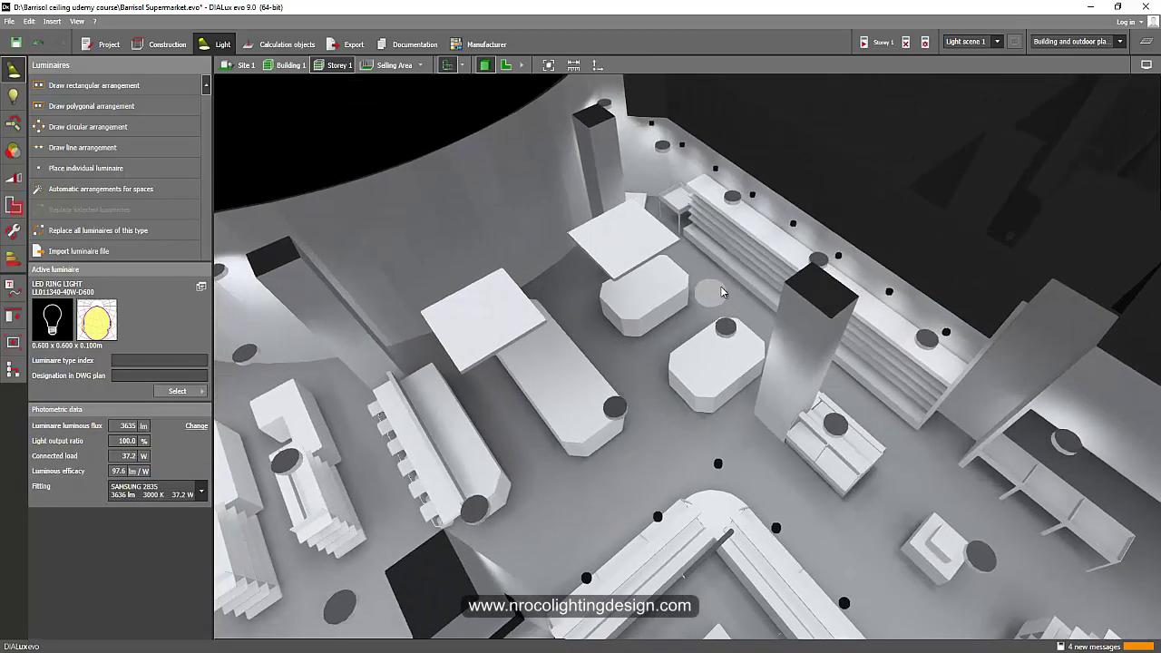
pyautogui.click(721, 289)
pyautogui.moveTo(647, 366); pyautogui.dragTo(510, 298)
pyautogui.moveTo(511, 301); pyautogui.dragTo(655, 512, button='middle')
pyautogui.scroll(-3, 358, 256)
pyautogui.moveTo(591, 384); pyautogui.dragTo(663, 371, button='middle')
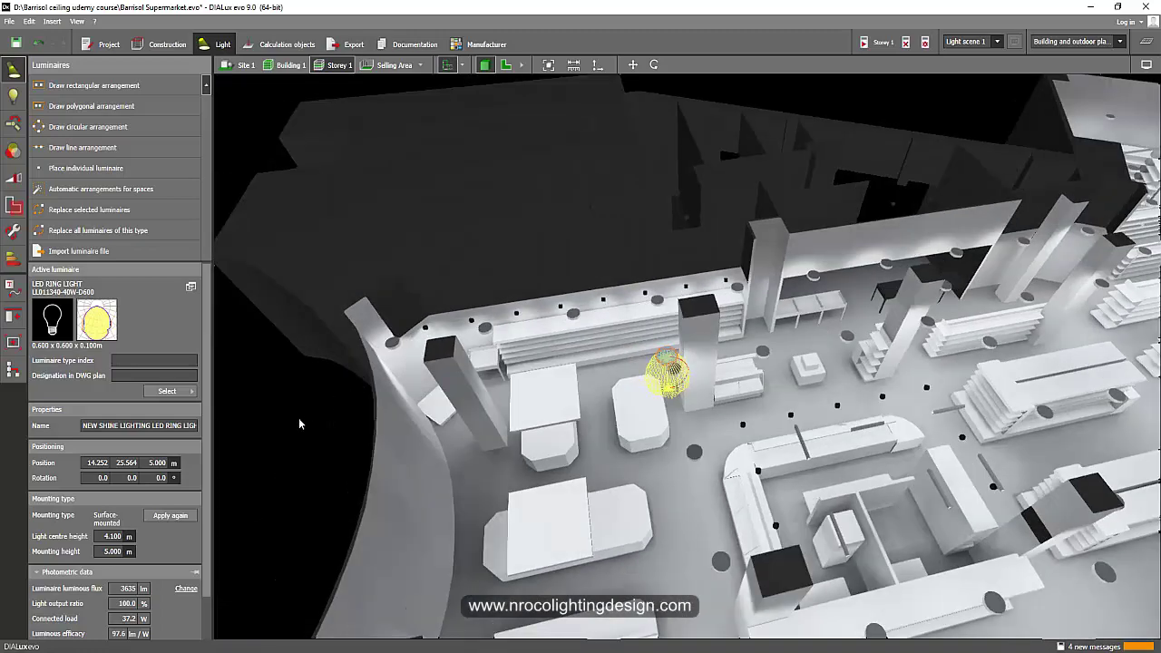
pyautogui.click(298, 419)
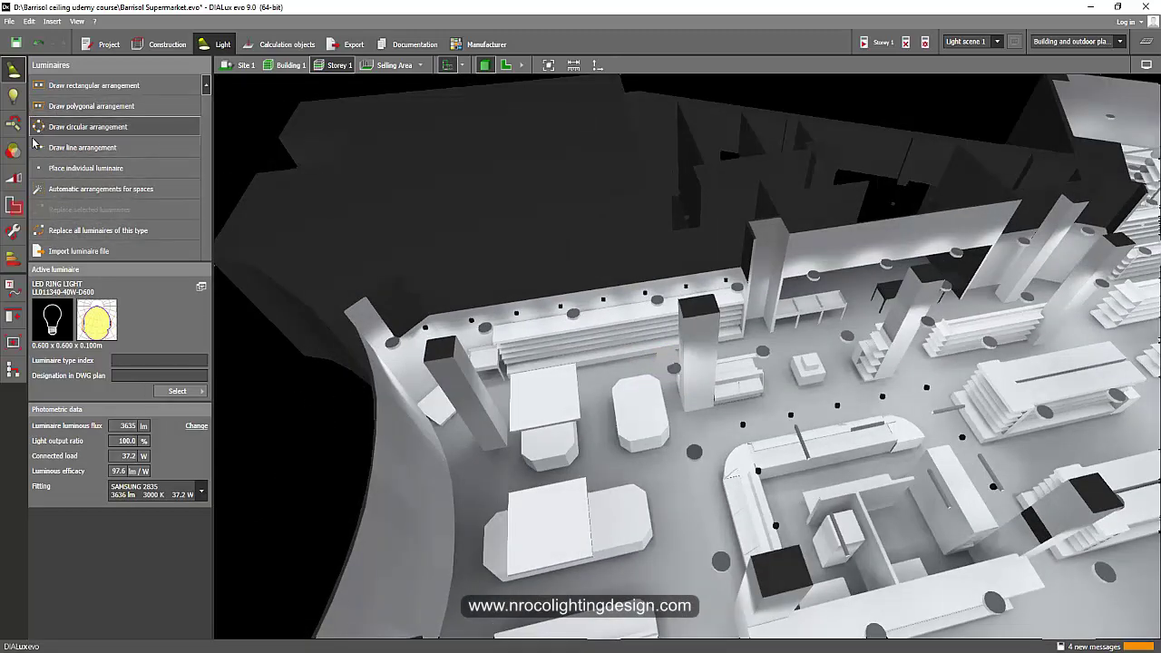
# Step: Import the luminaire file Circular LL011380-80w-D1200 from the Desktop as the active luminaire
pyautogui.click(8, 21)
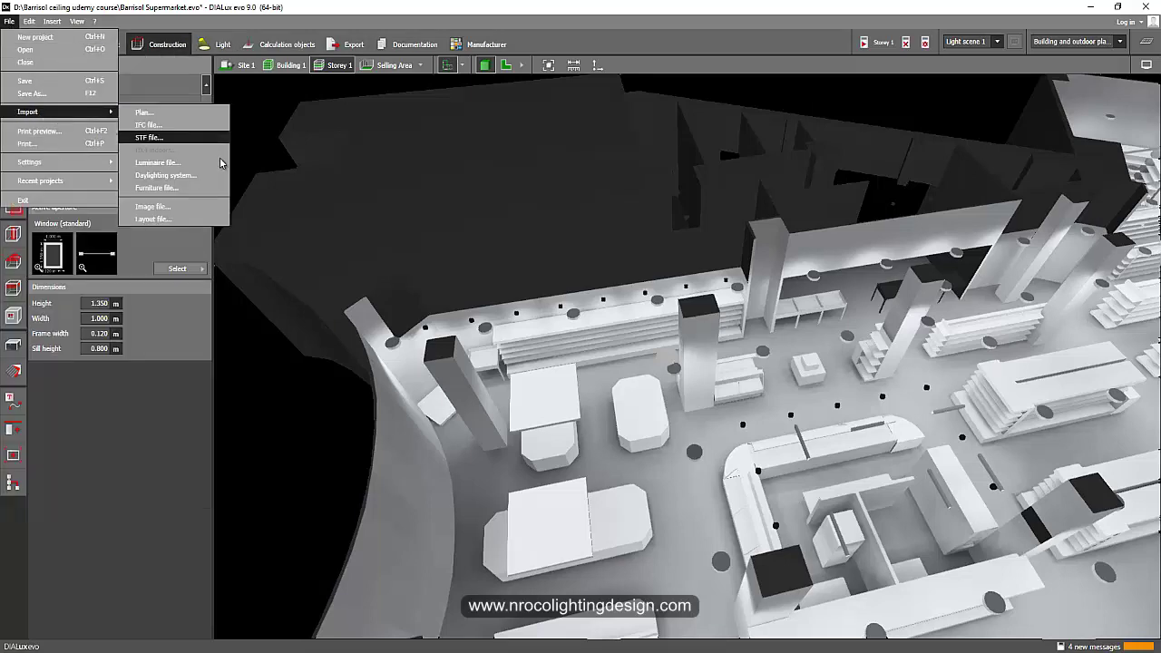
pyautogui.click(451, 269)
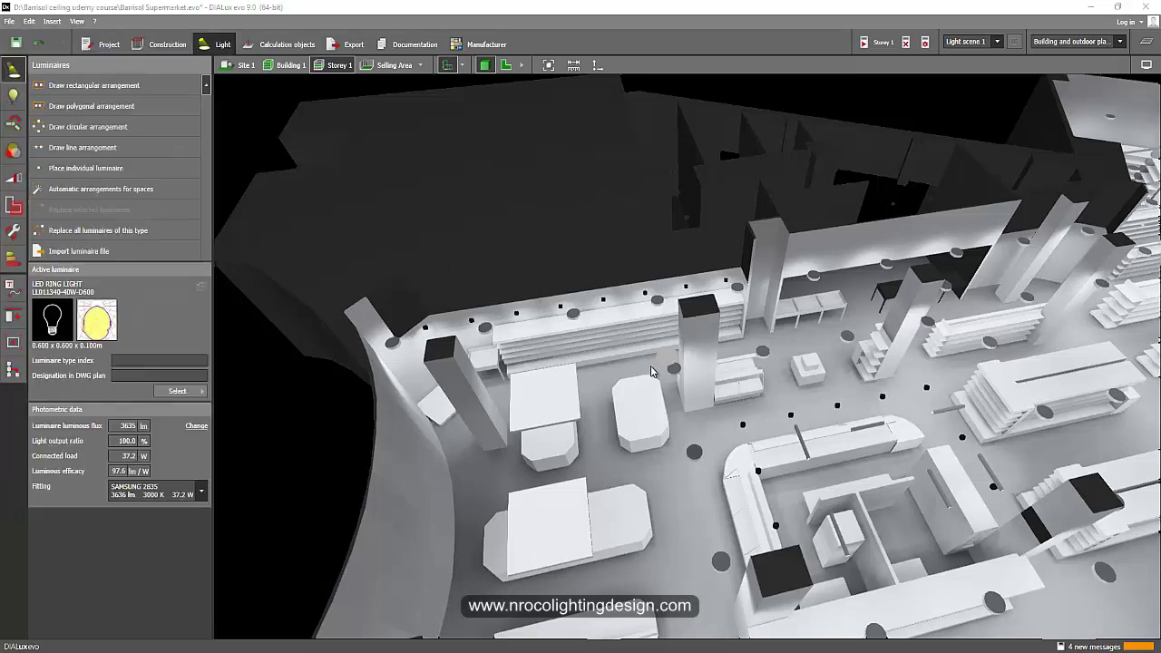
pyautogui.click(72, 251)
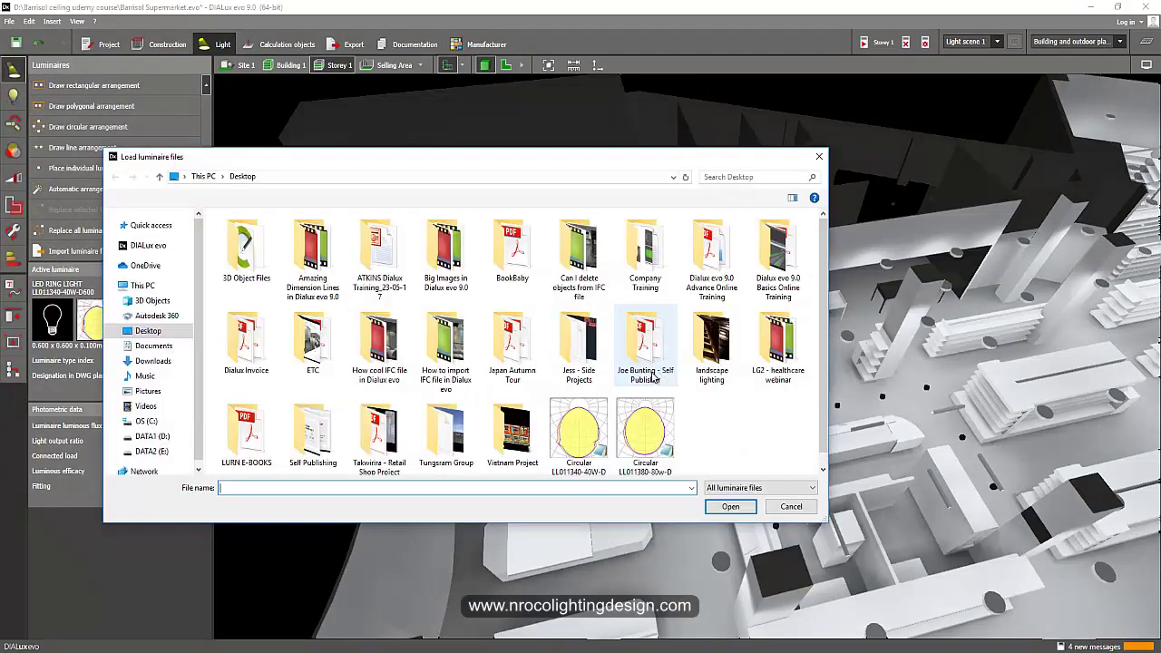
pyautogui.click(655, 436)
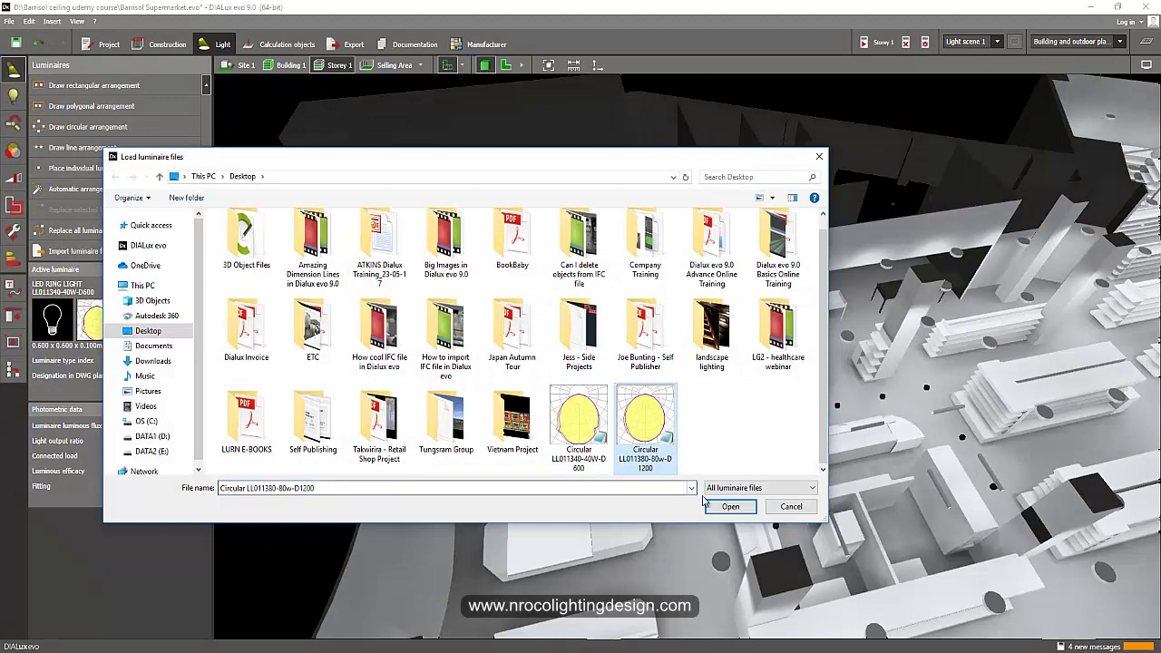
pyautogui.click(731, 508)
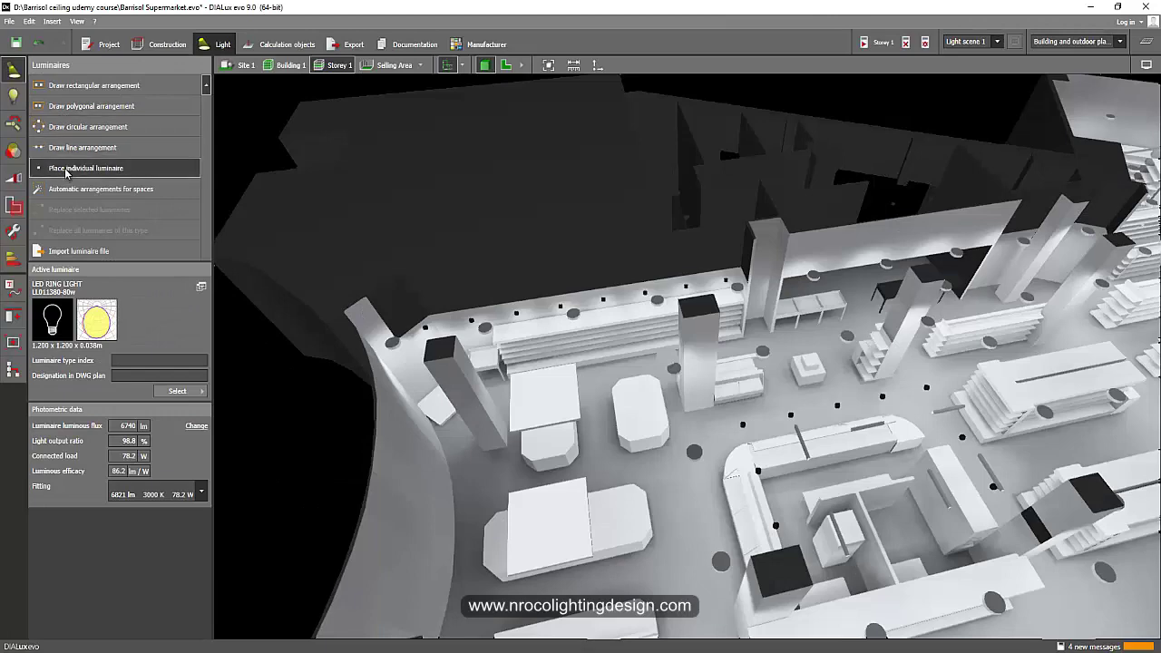
# Step: Place one LL011380-80w ring light at about X 12.93 m, Y 24.77 m and inspect its shape from below
pyautogui.click(83, 168)
pyautogui.click(625, 395)
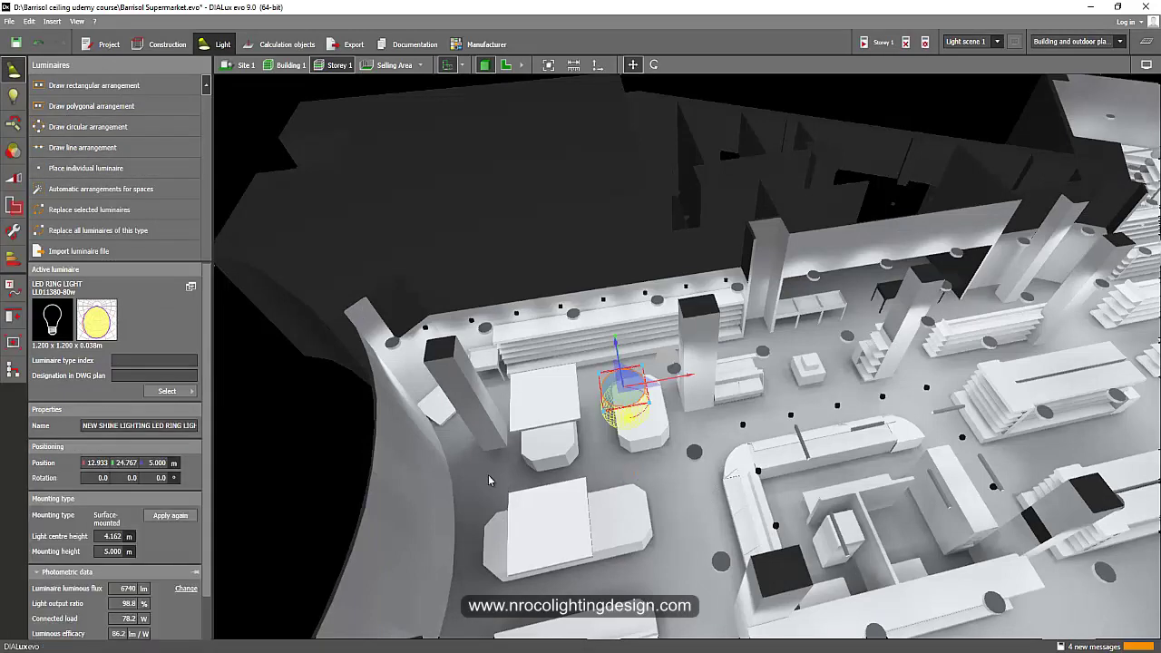
pyautogui.click(352, 430)
pyautogui.scroll(2, 576, 405)
pyautogui.moveTo(576, 406); pyautogui.dragTo(597, 253, button='right')
pyautogui.moveTo(597, 259); pyautogui.dragTo(680, 356)
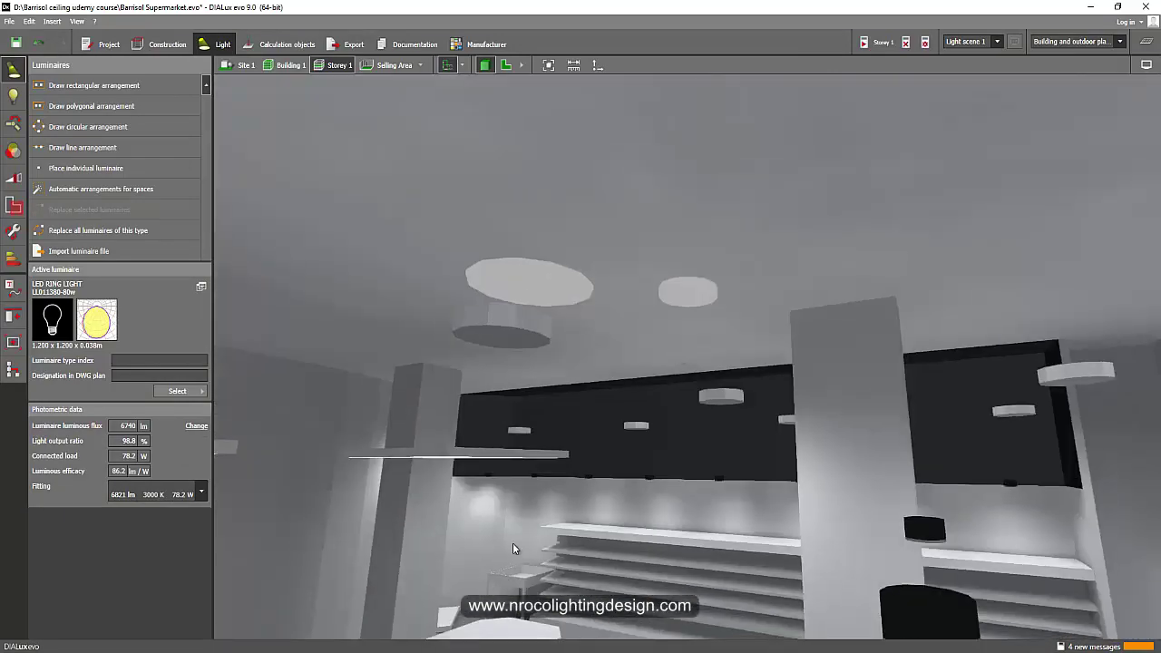
# Step: Switch to Yahoo Mail to look at the pendant ring light photo image004.jpg, and return to DIALux evo
pyautogui.hotkey('alt', 'Tab')
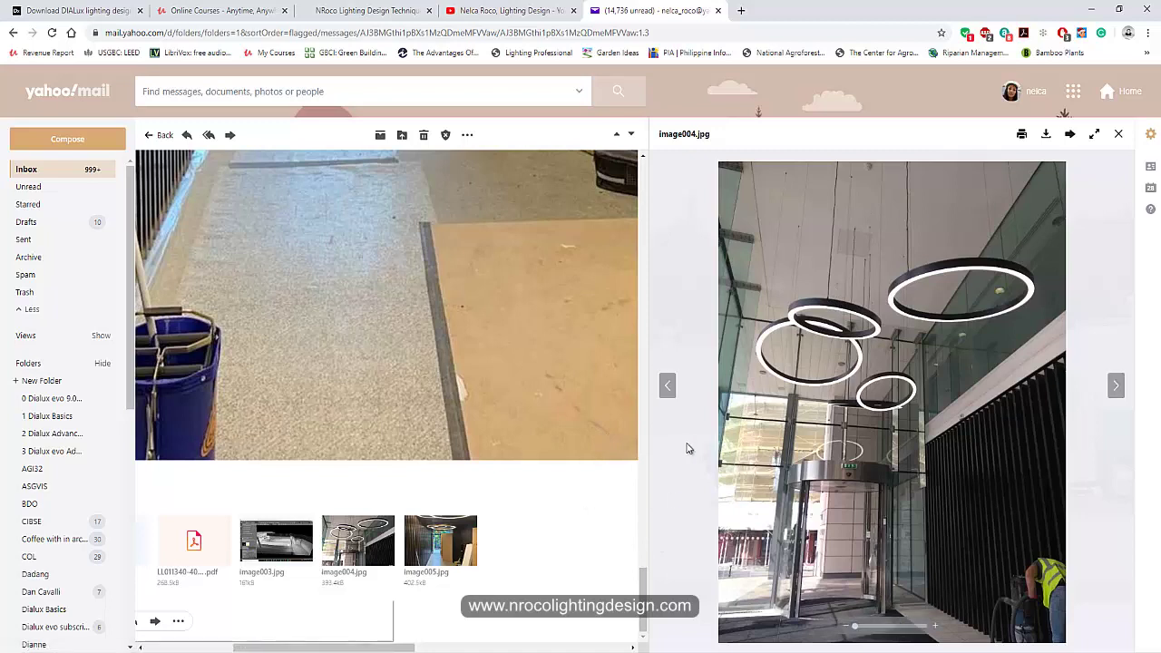
pyautogui.scroll(2, 599, 414)
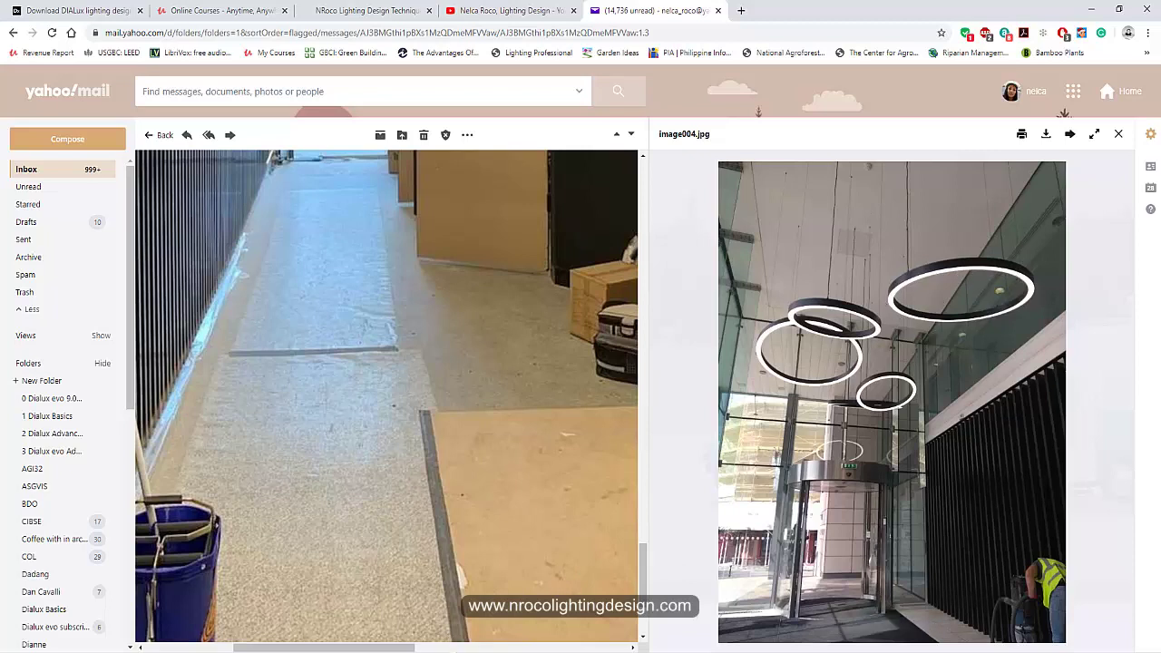
pyautogui.moveTo(454, 650)
pyautogui.click(425, 599)
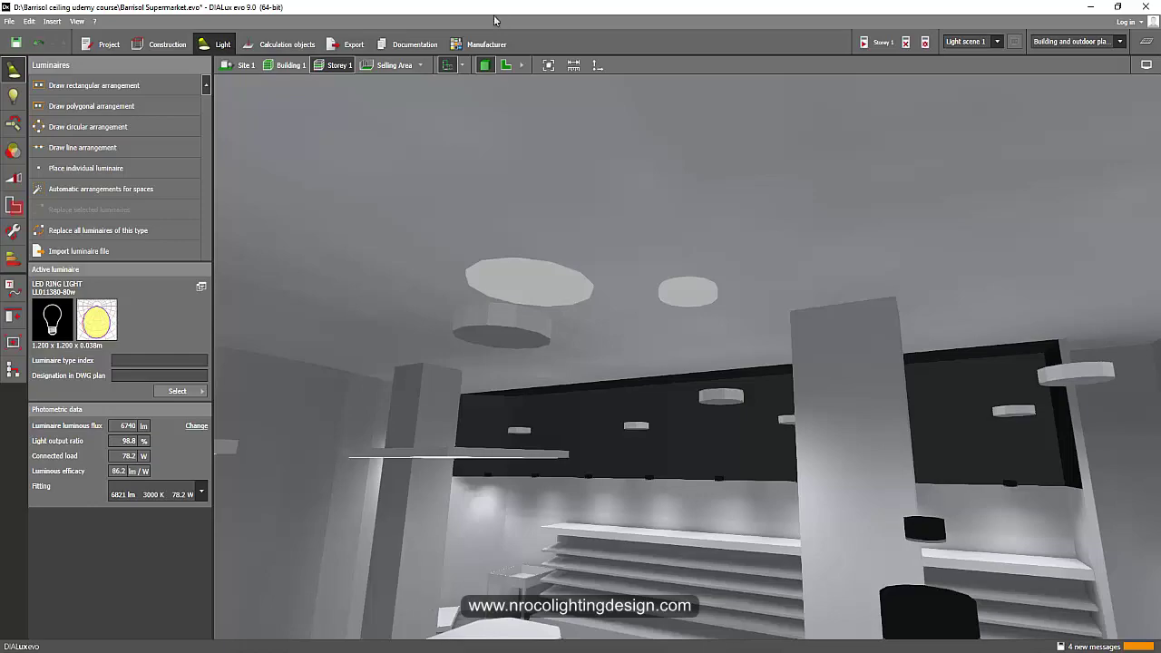
# Step: Show the storey in floor plan view and choose the vertical cylinder as the active furniture object
pyautogui.click(506, 65)
pyautogui.scroll(4, 552, 355)
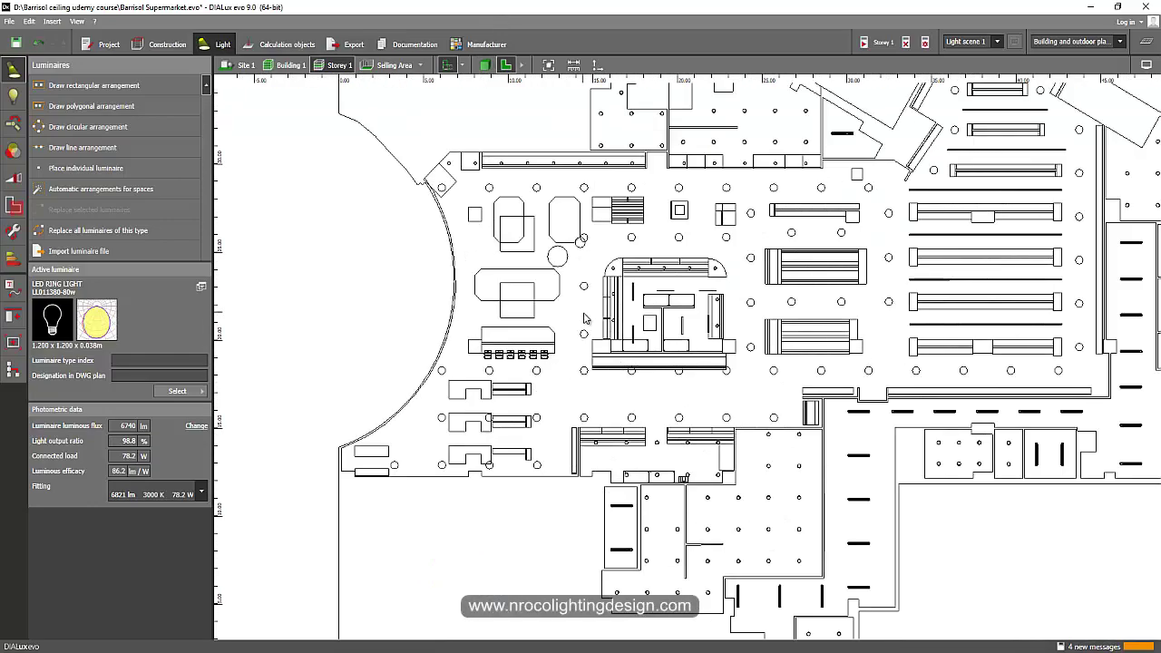
pyautogui.scroll(3, 582, 308)
pyautogui.moveTo(578, 305); pyautogui.dragTo(563, 309, button='middle')
pyautogui.scroll(-4, 553, 323)
pyautogui.scroll(4, 549, 298)
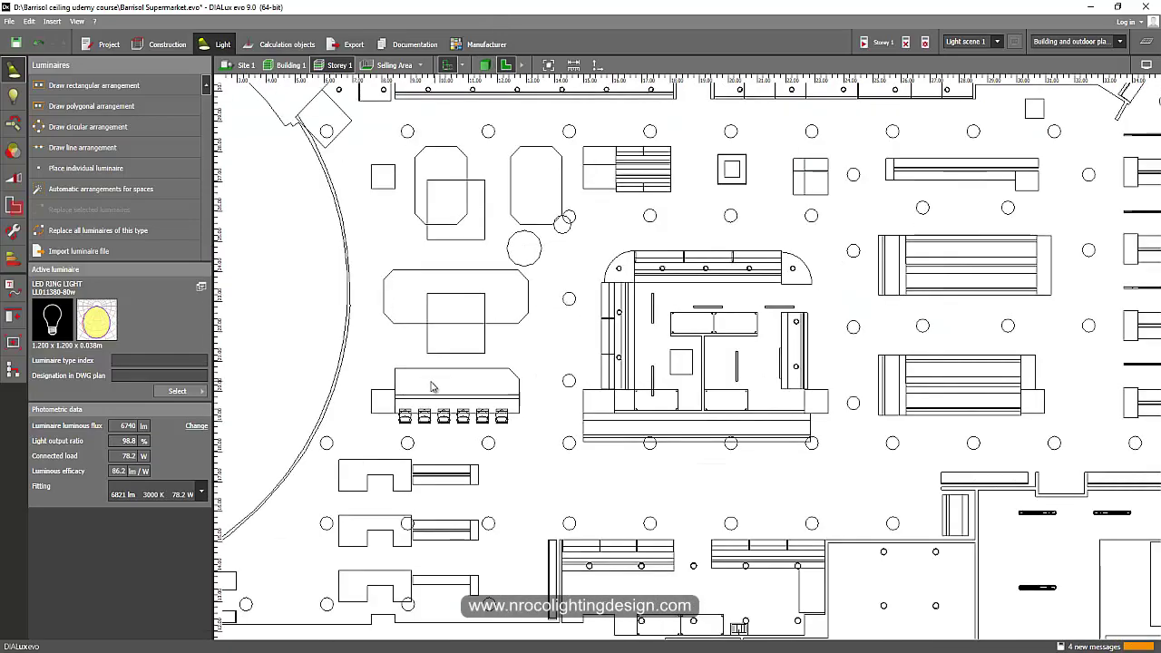
pyautogui.click(164, 43)
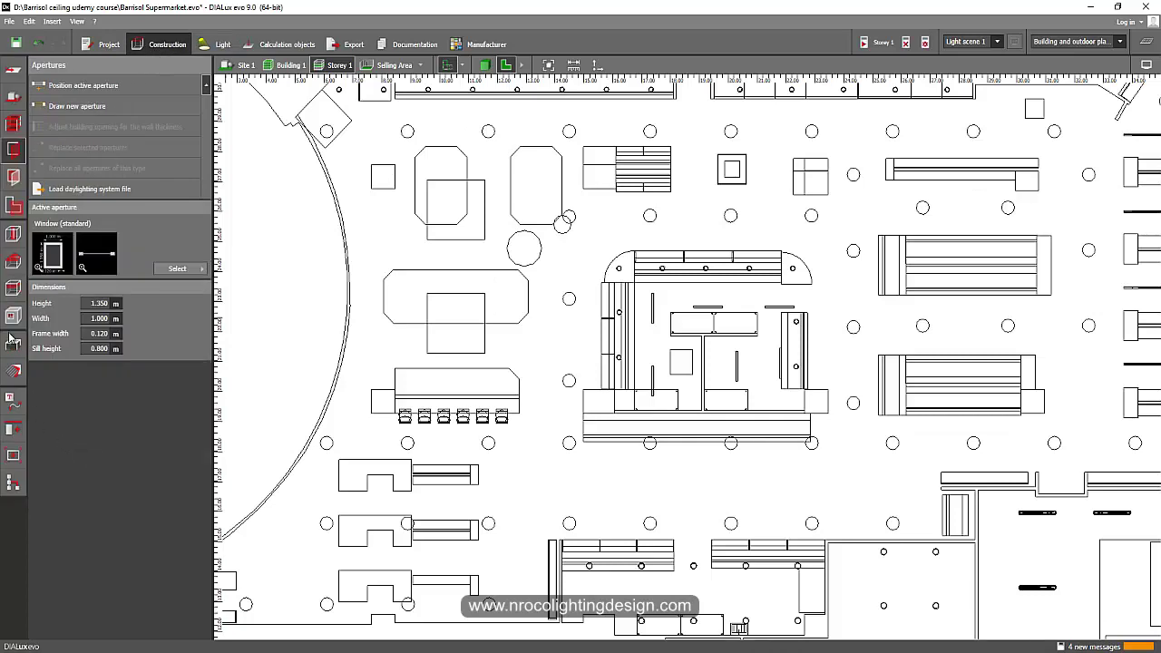
pyautogui.click(13, 347)
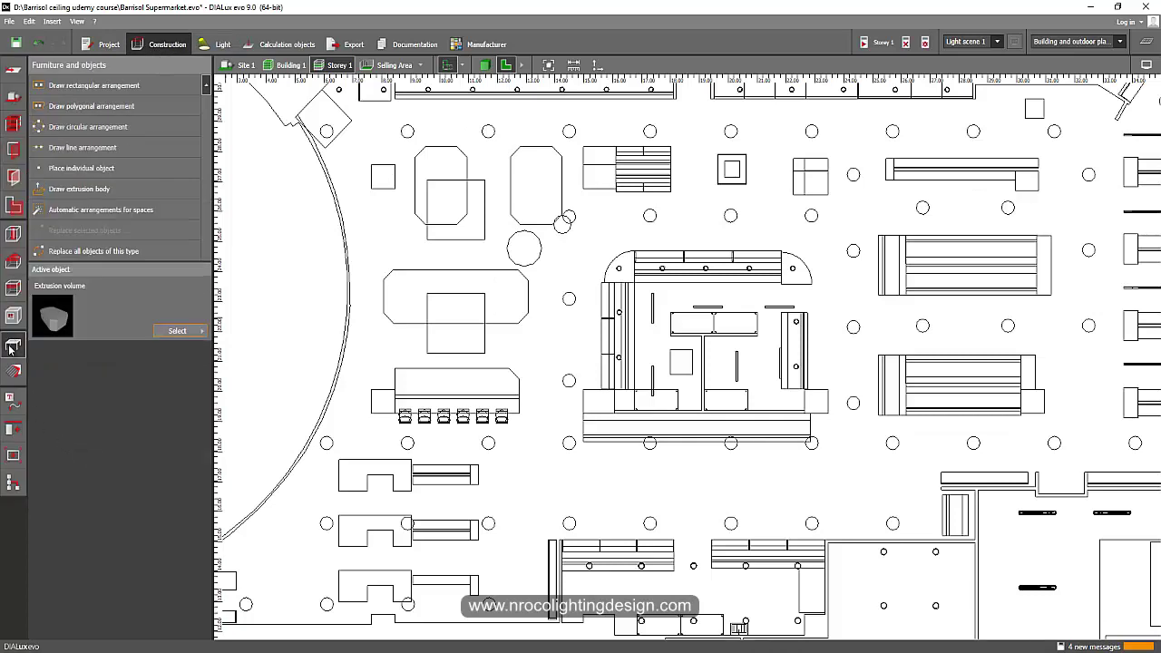
pyautogui.click(183, 337)
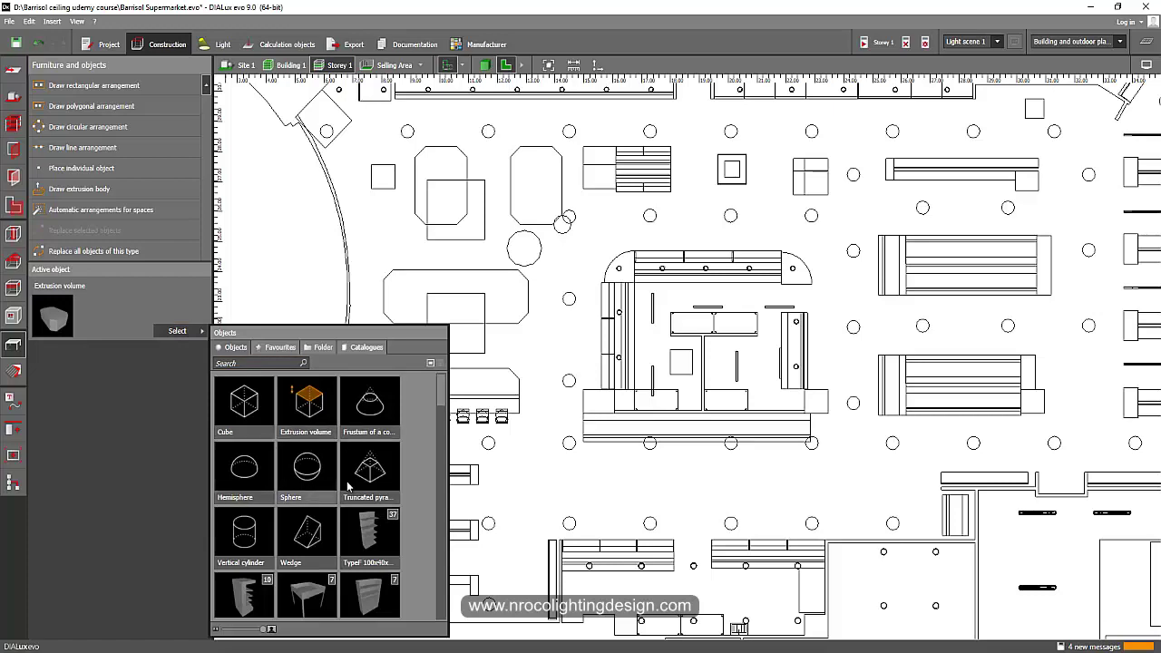
pyautogui.click(243, 537)
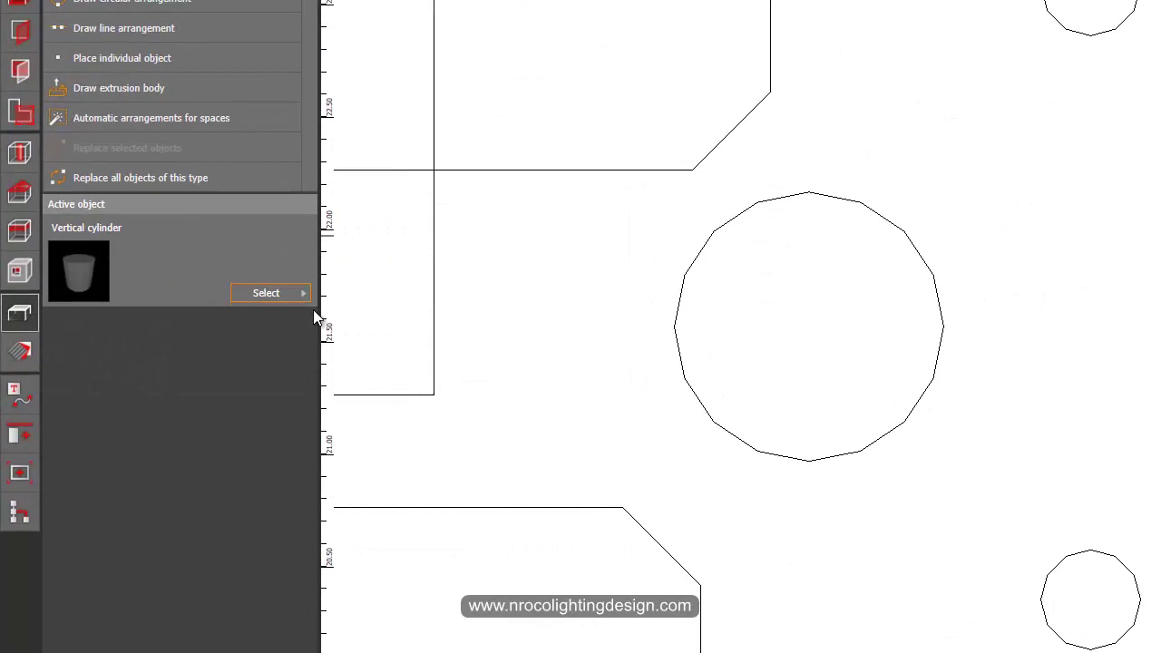
# Step: Define a new vertical cylinder with 32 segments and place it between the display stands and counter, at about X 14.28 m, Y 22.33 m
pyautogui.click(186, 331)
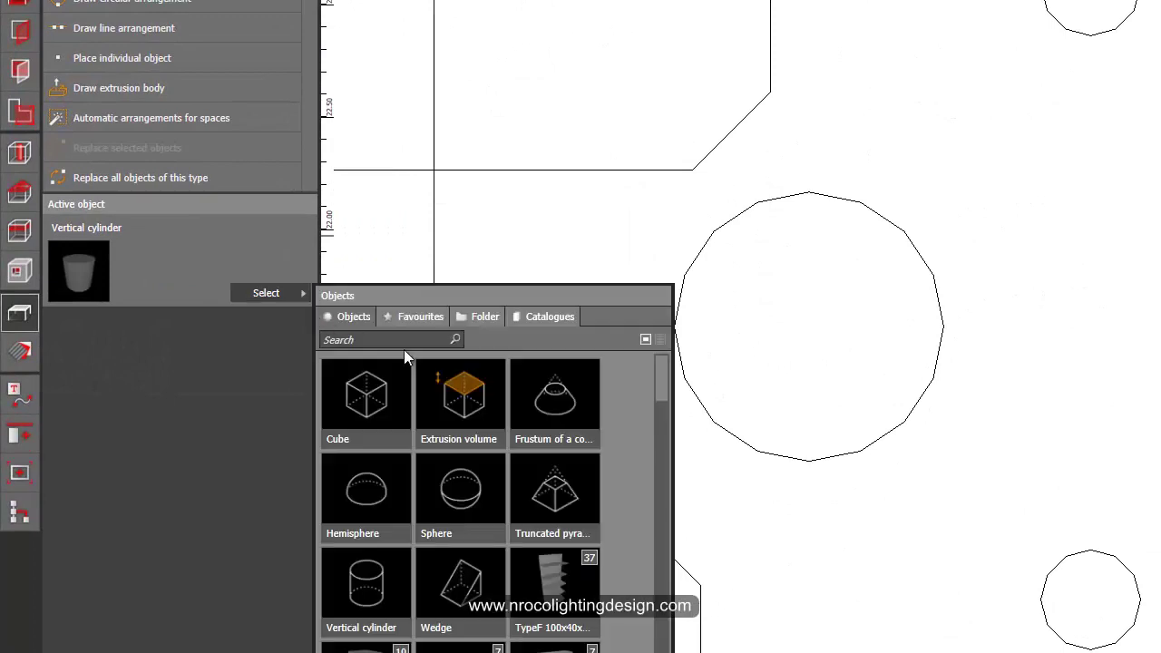
pyautogui.click(367, 576)
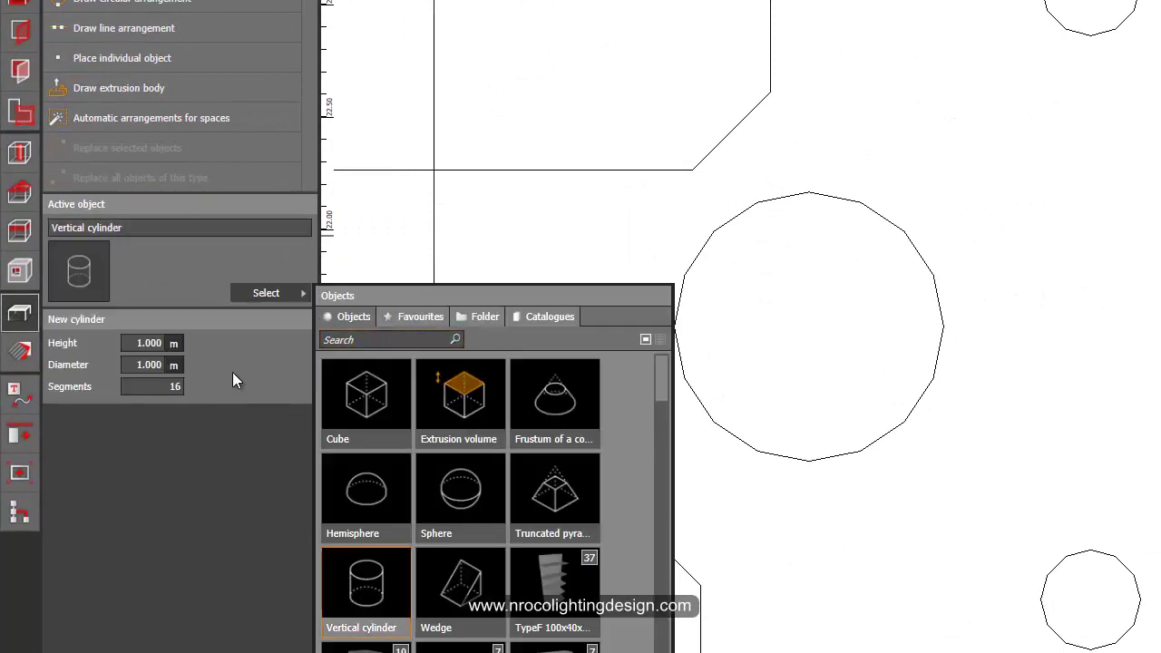
pyautogui.click(156, 388)
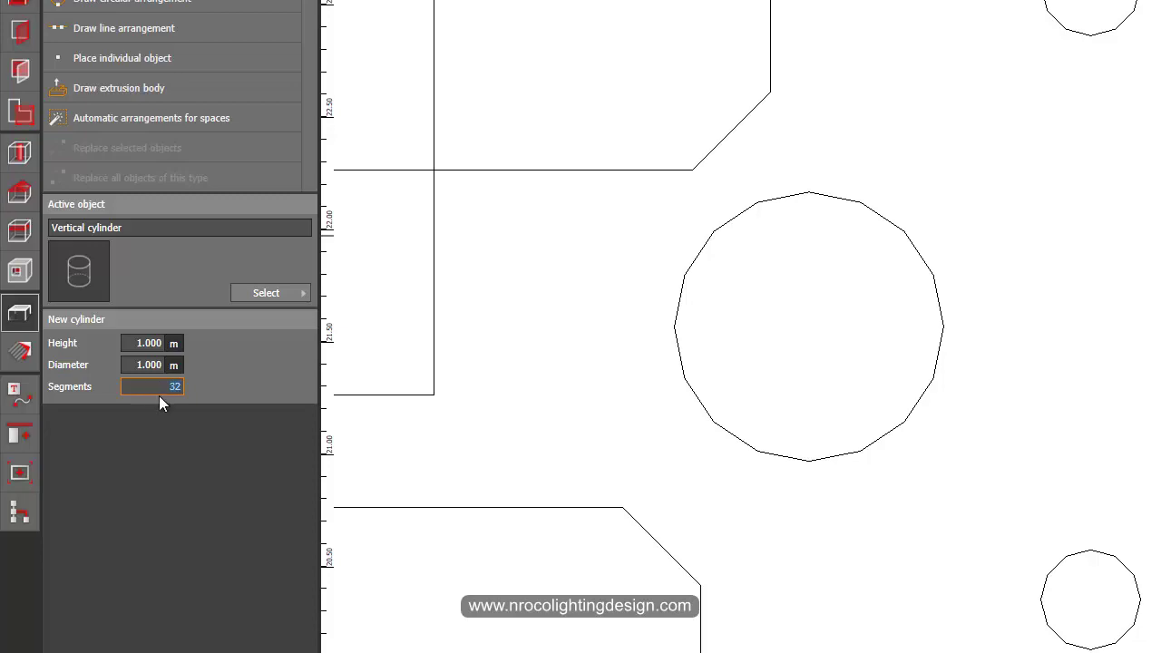
pyautogui.click(149, 57)
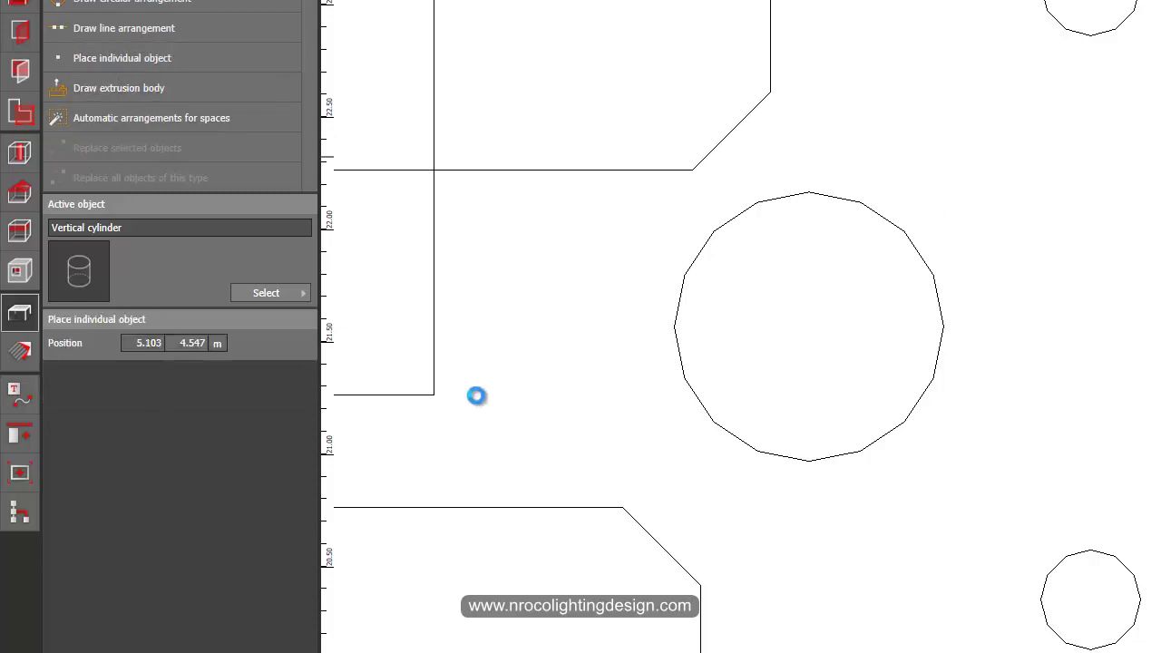
# Step: Set the placed cylinder's size to 1.2 × 1.2 × 0.038 m
pyautogui.click(128, 438)
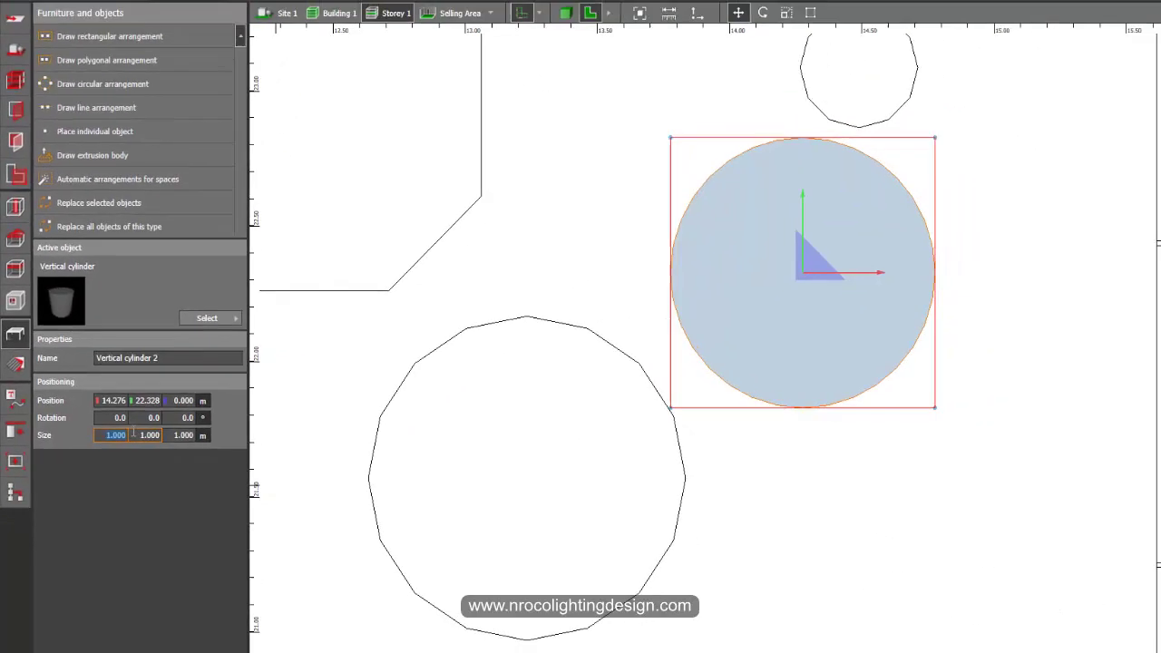
pyautogui.write('1.2')
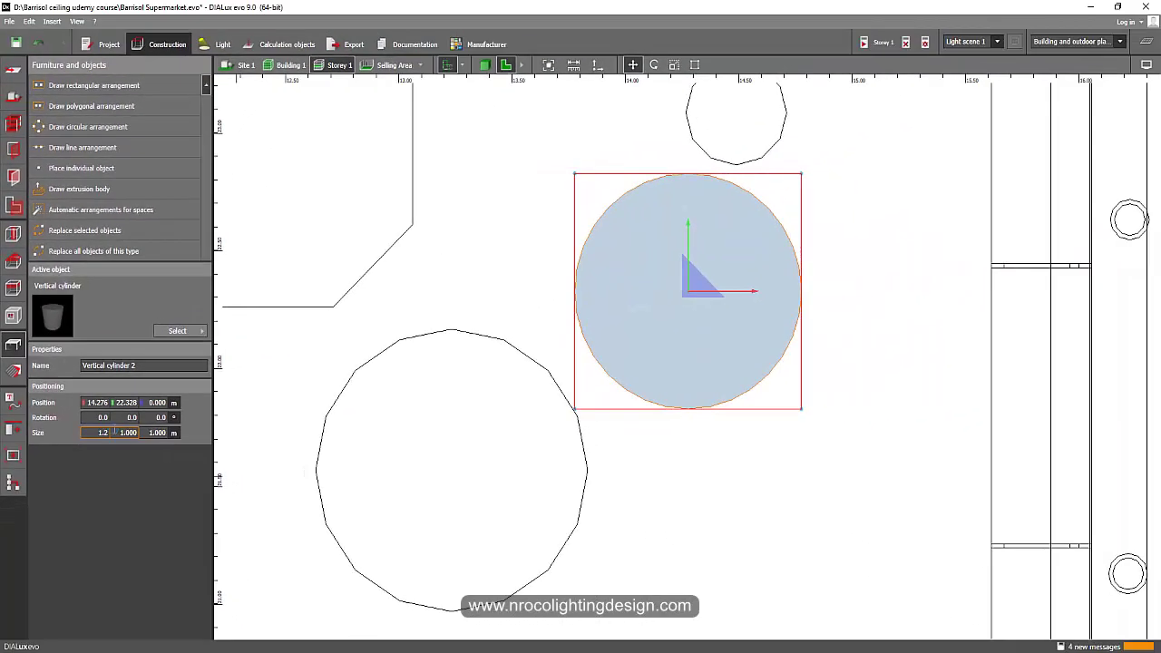
pyautogui.press('Return')
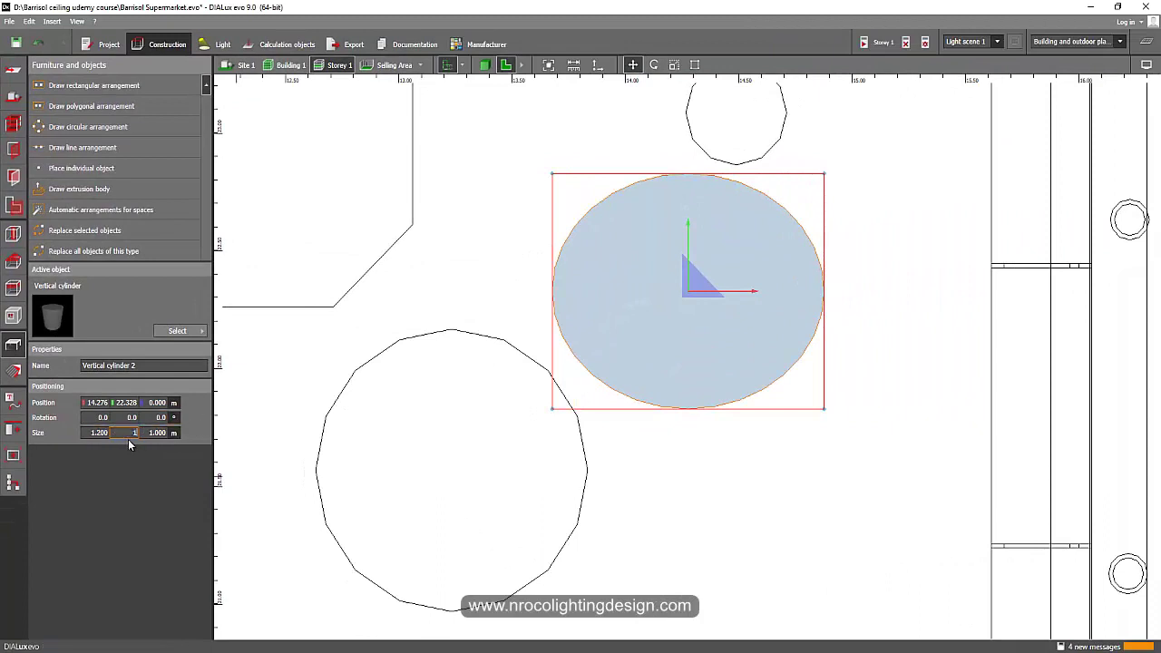
pyautogui.click(128, 440)
pyautogui.write('1.2')
pyautogui.press('Return')
pyautogui.press('Tab')
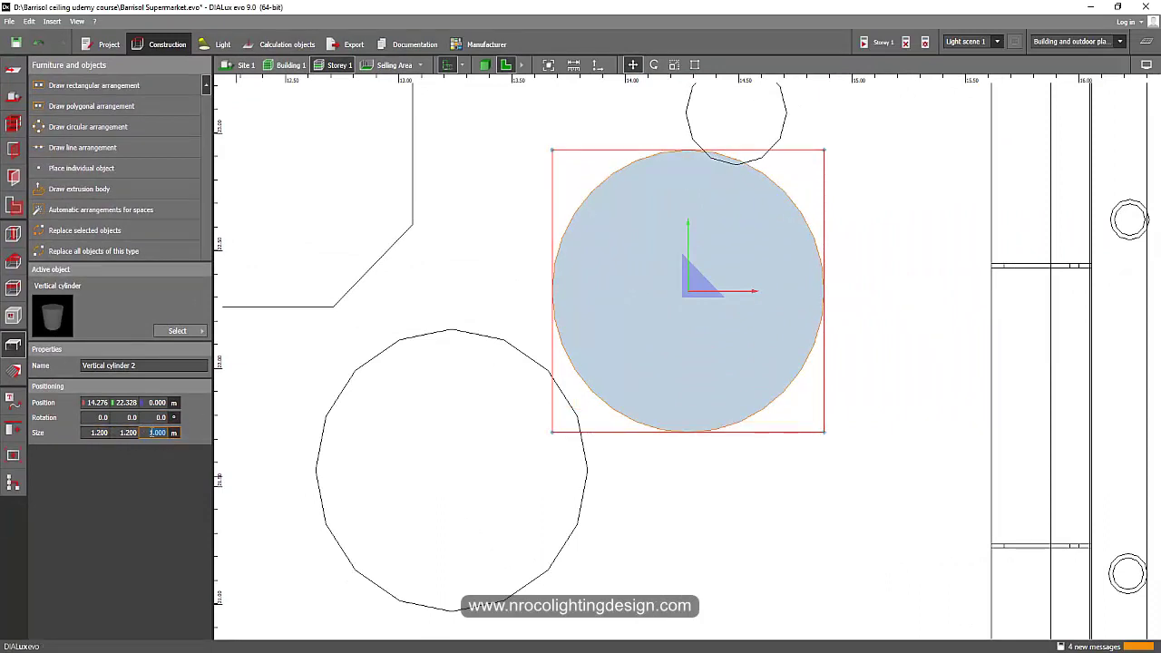
pyautogui.press('Return')
pyautogui.press('Escape')
# Step: Duplicate the flat cylinder in place and set the copy's size to 1.1 m in both X and Y
pyautogui.click(601, 330)
pyautogui.moveTo(601, 335); pyautogui.dragTo(541, 391, button='middle')
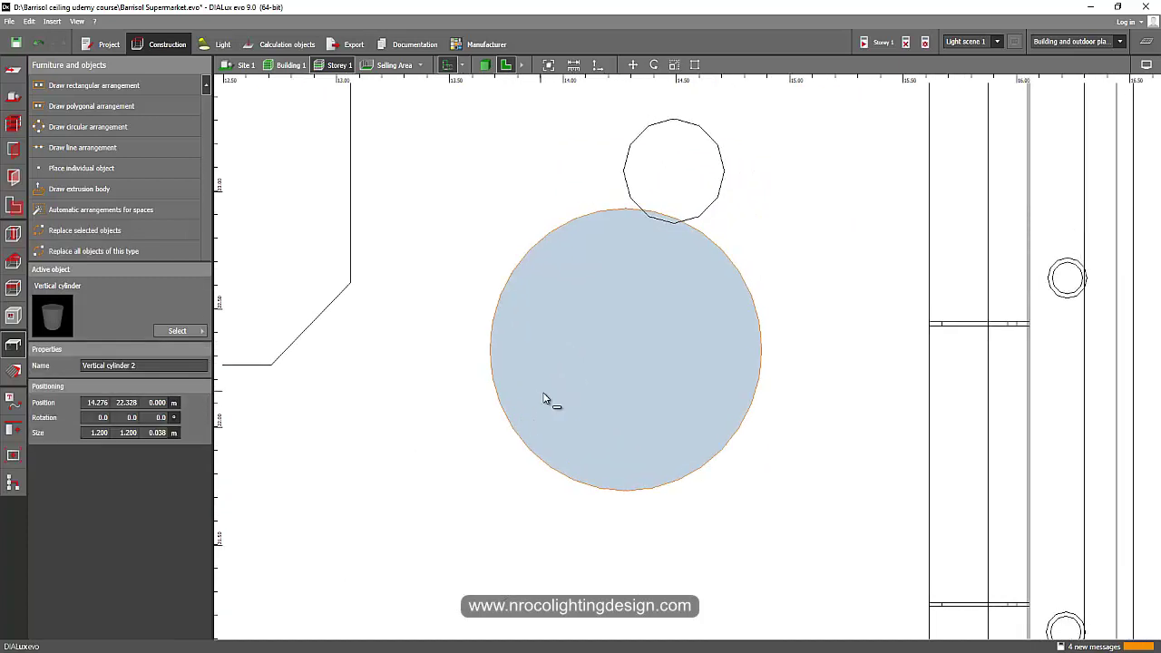
pyautogui.hotkey('ctrl', 'v')
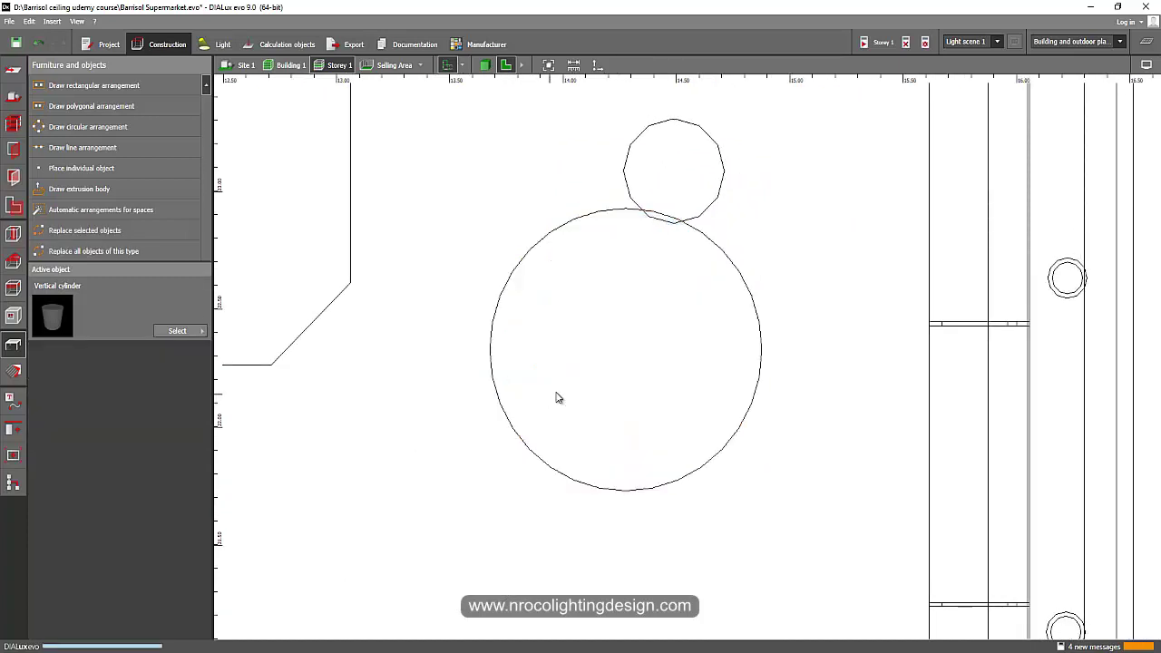
pyautogui.rightClick(622, 262)
pyautogui.click(642, 292)
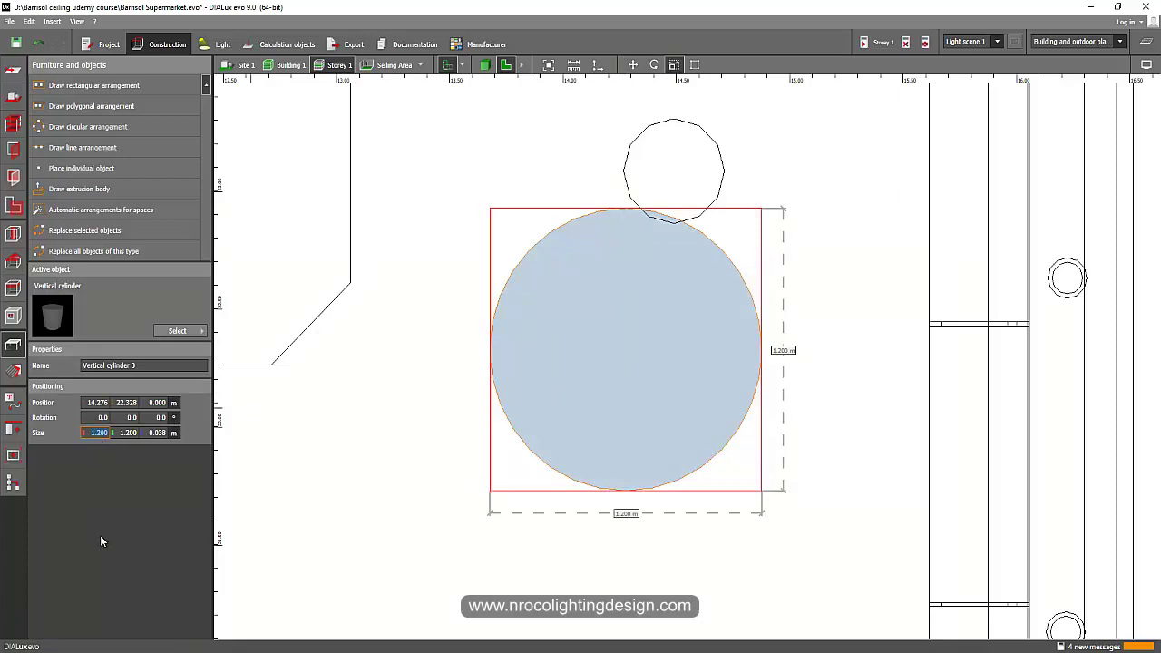
pyautogui.write('1.1')
pyautogui.press('Return')
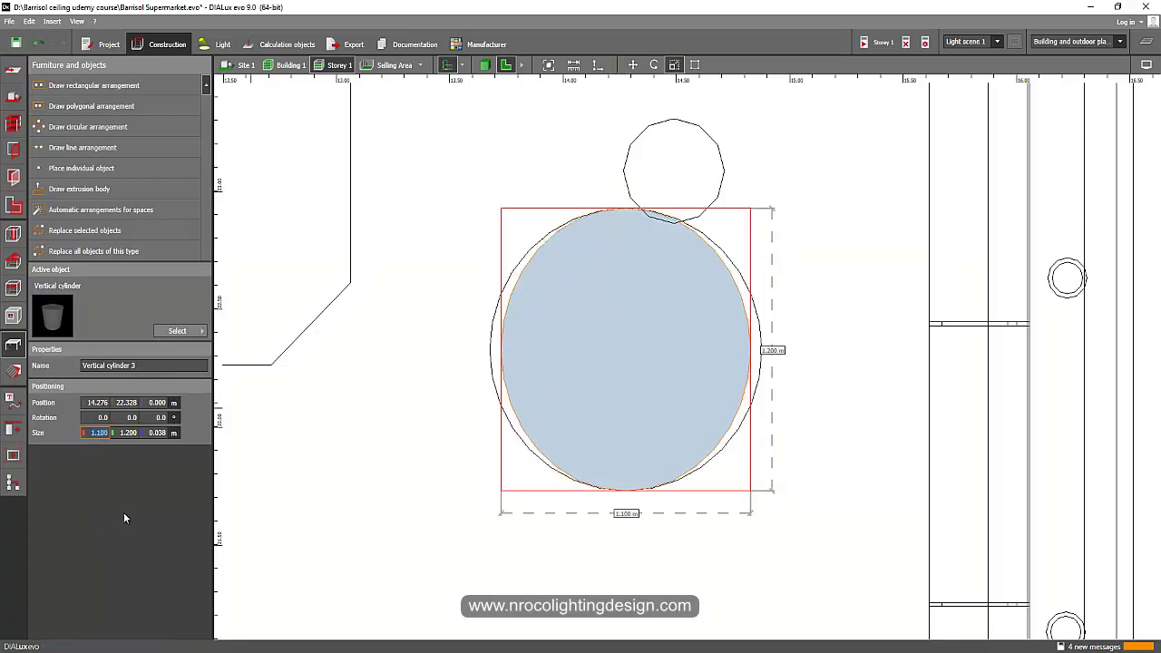
pyautogui.click(130, 434)
pyautogui.write('1.1')
pyautogui.press('Return')
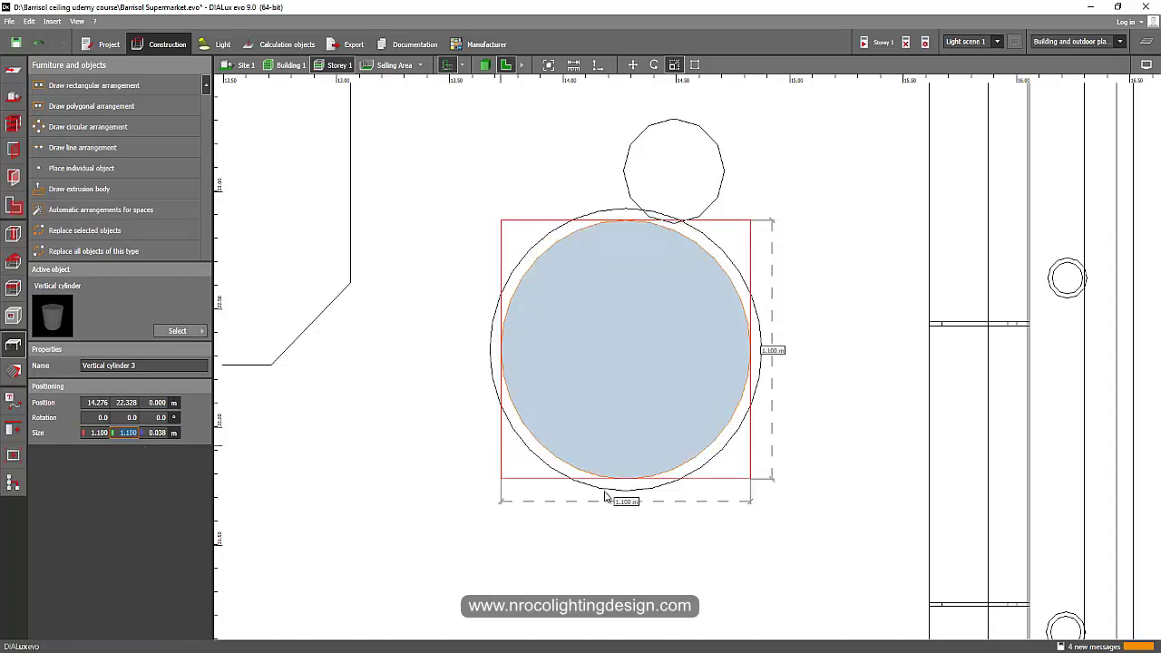
# Step: Subtract the 1.1 m cylinder from Vertical cylinder 2 with a Boolean operation to form a ring
pyautogui.moveTo(596, 539); pyautogui.dragTo(471, 428)
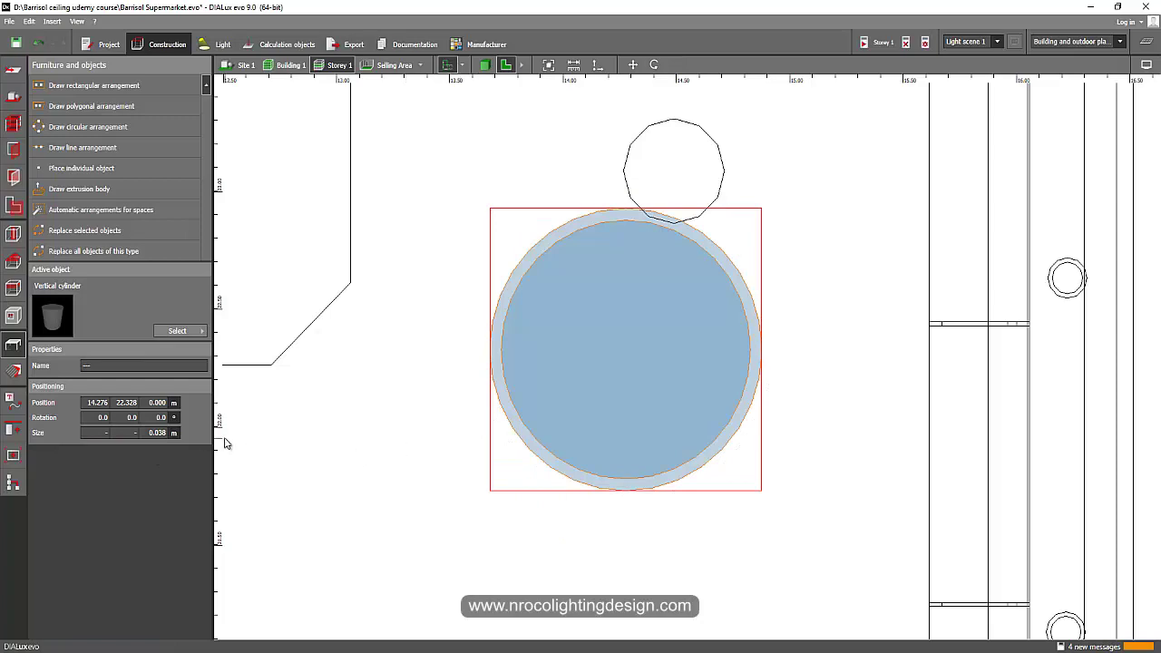
pyautogui.click(5, 383)
pyautogui.click(12, 405)
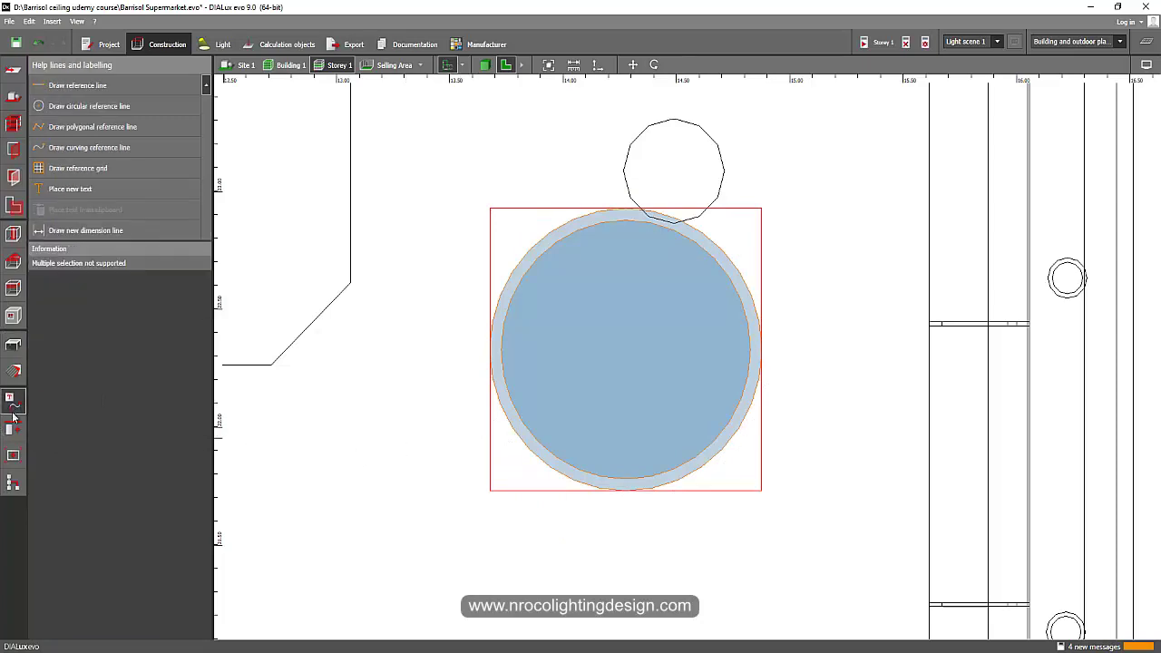
pyautogui.click(13, 427)
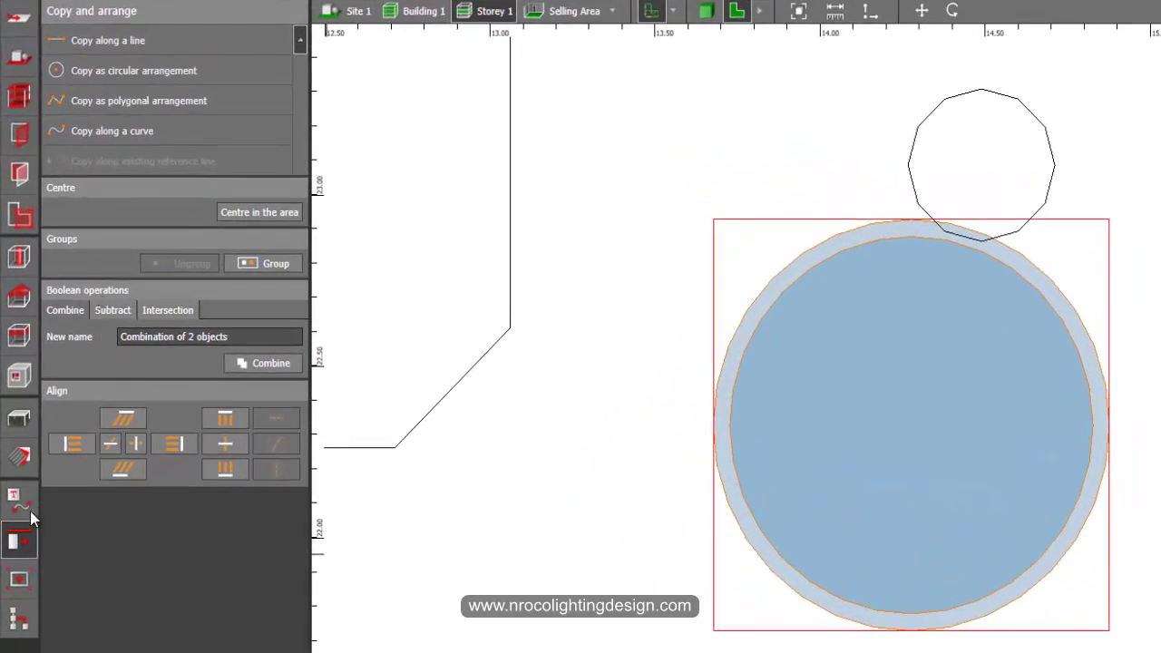
pyautogui.click(108, 310)
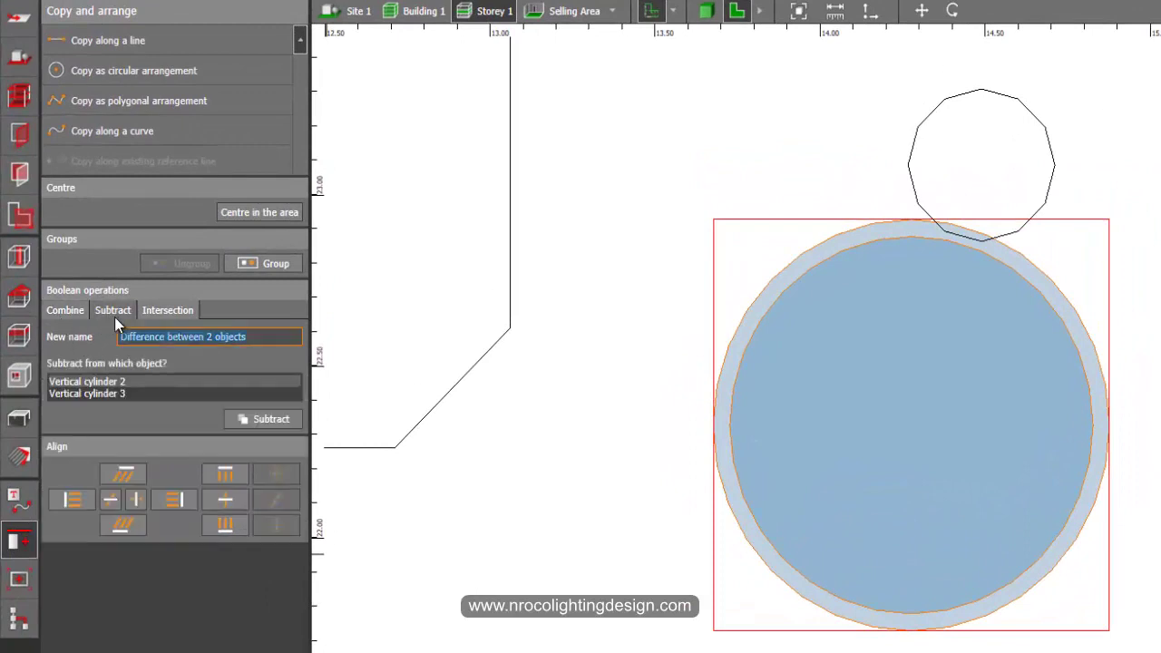
pyautogui.click(116, 384)
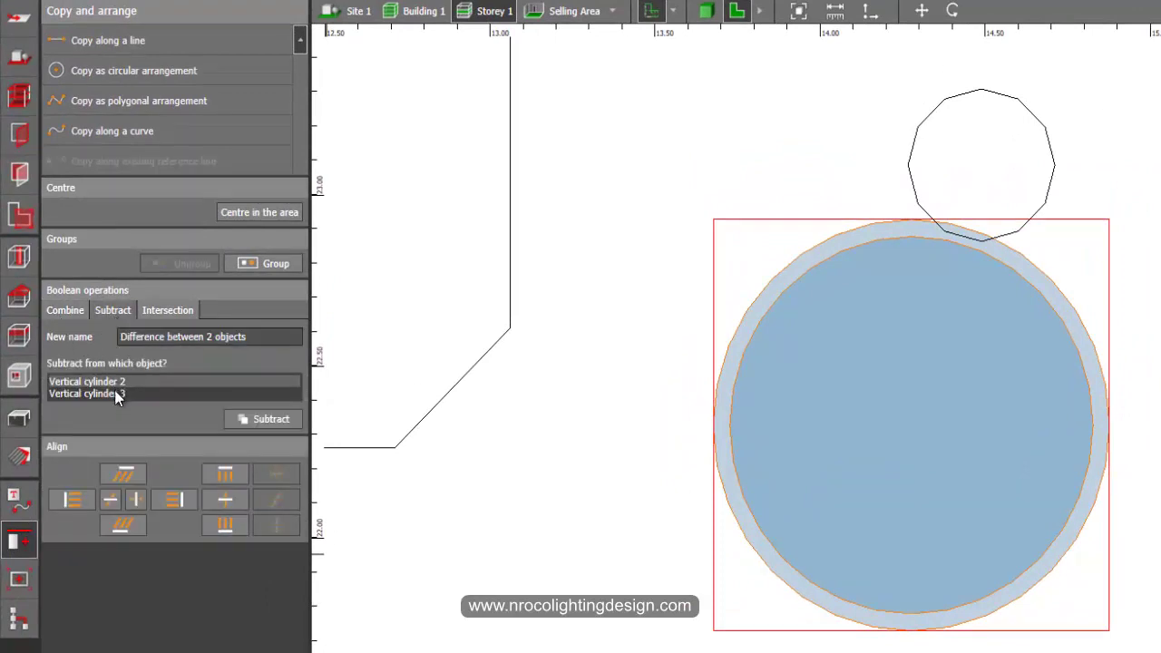
pyautogui.click(118, 382)
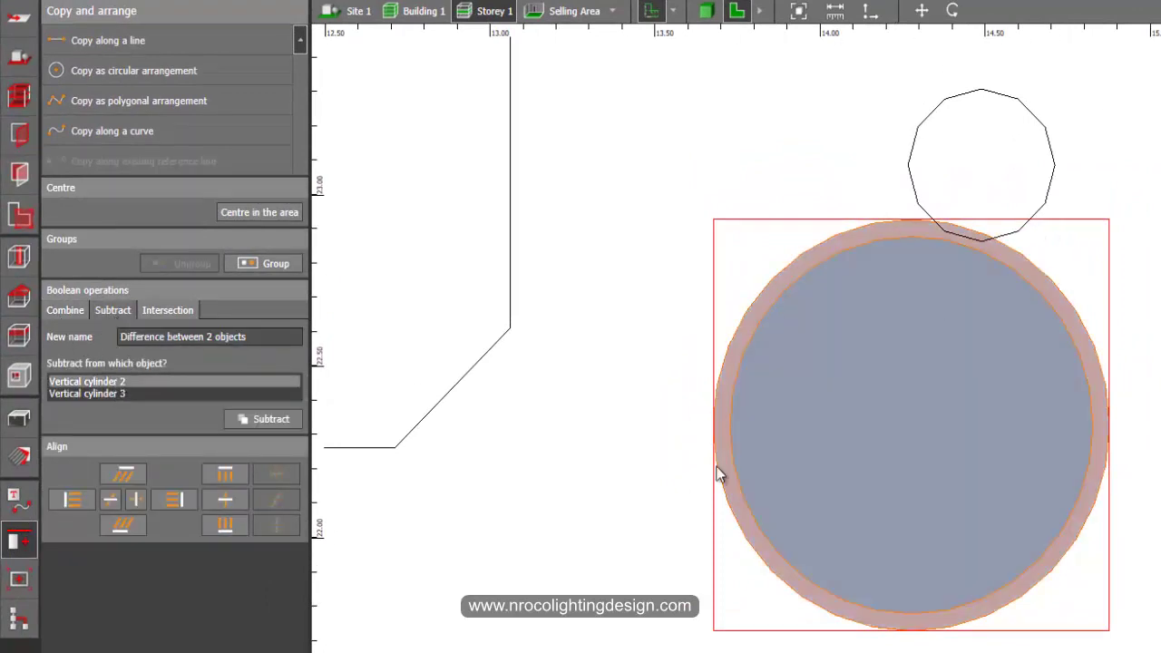
pyautogui.click(245, 419)
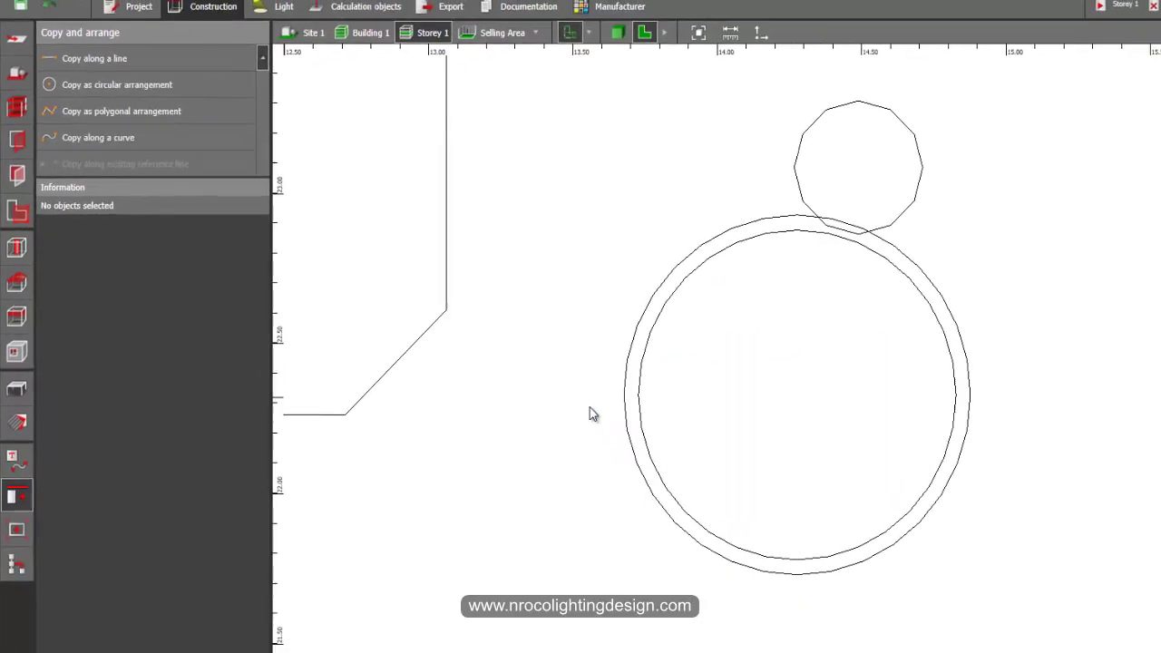
# Step: Examine the ring object on the floor in the 3D view and return to the floor plan around it
pyautogui.click(707, 12)
pyautogui.click(485, 67)
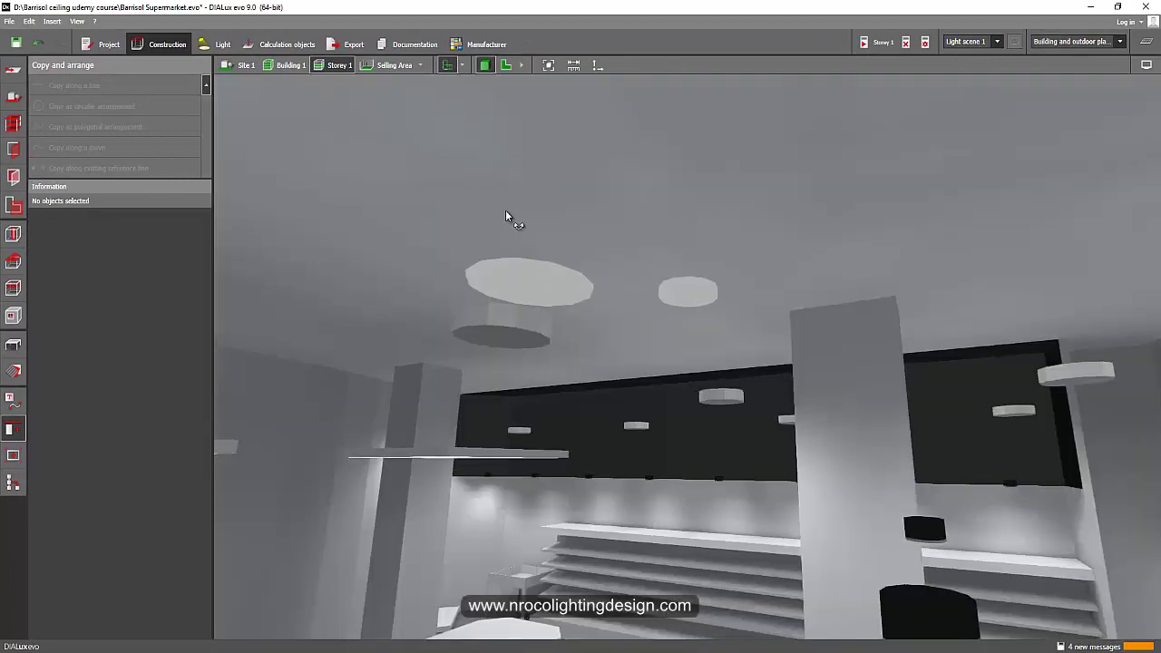
pyautogui.moveTo(513, 218); pyautogui.dragTo(642, 329)
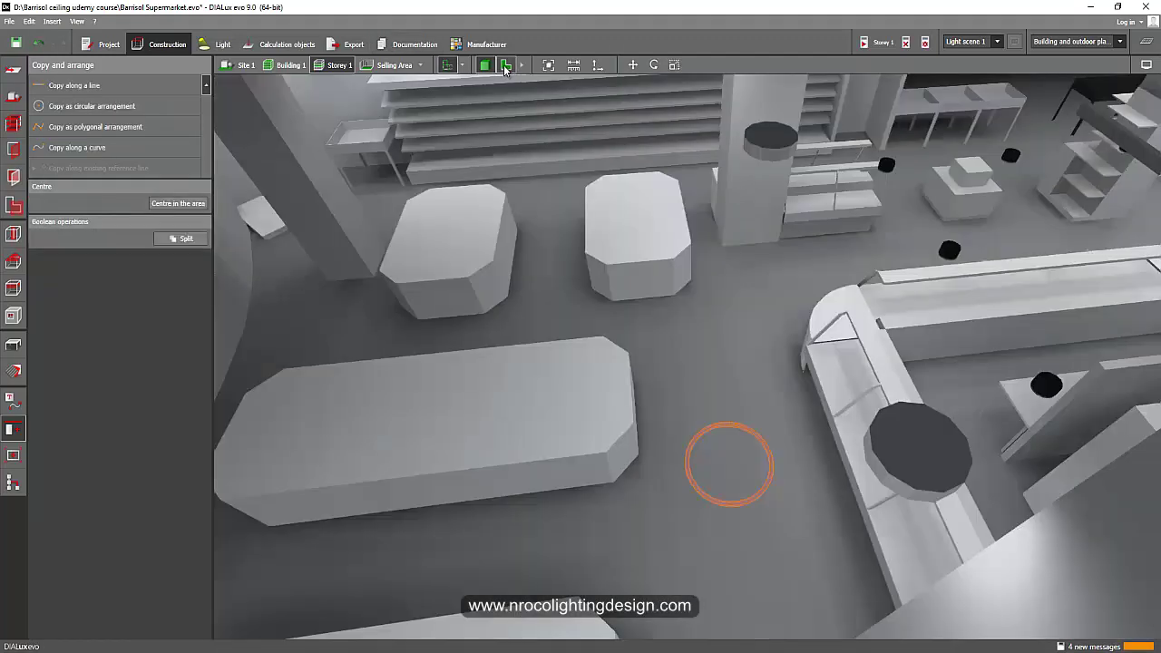
pyautogui.click(506, 66)
pyautogui.scroll(-3, 497, 230)
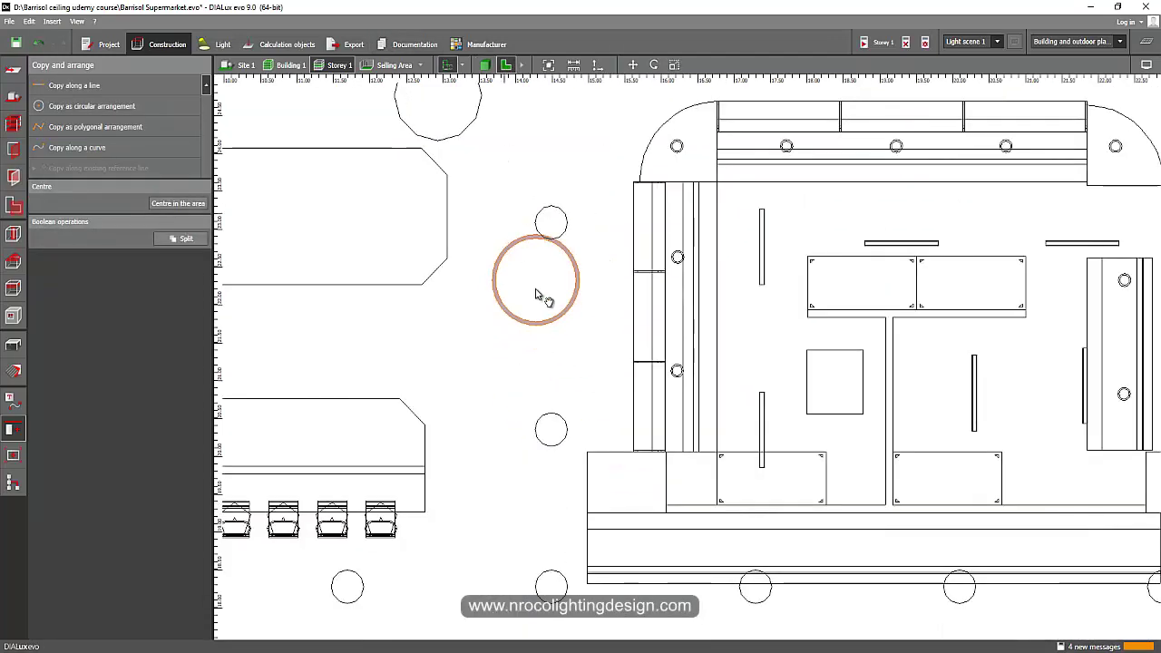
pyautogui.moveTo(536, 293); pyautogui.dragTo(589, 452, button='middle')
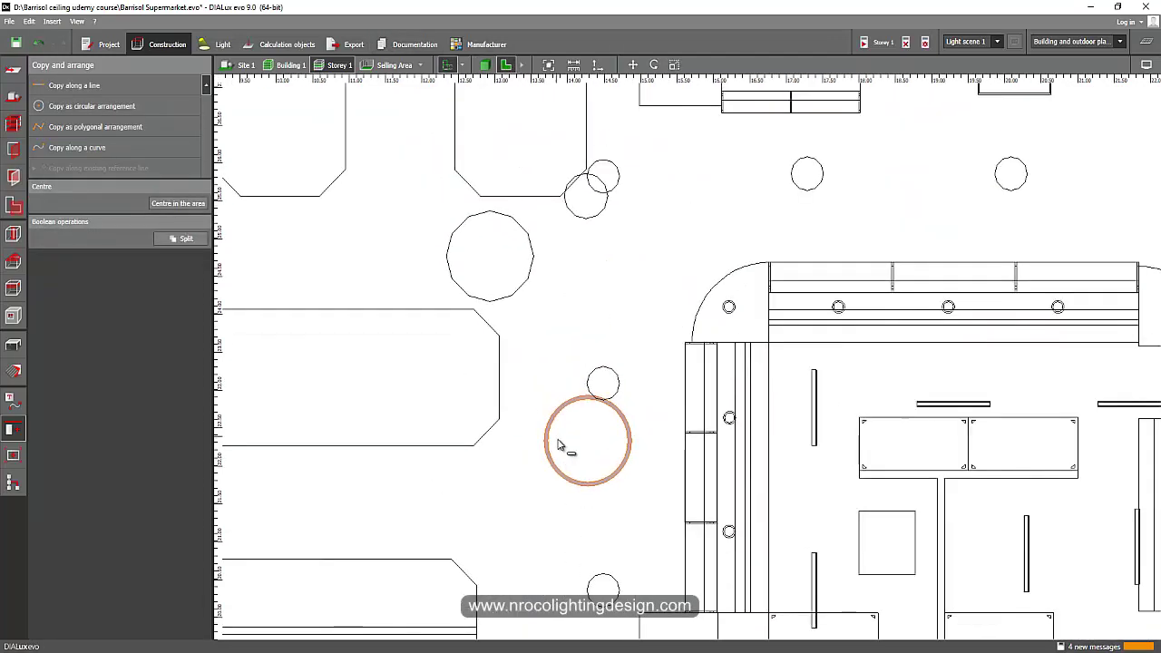
# Step: Move the larger ring onto the long eight-sided display counter in the floor plan
pyautogui.scroll(1, 587, 443)
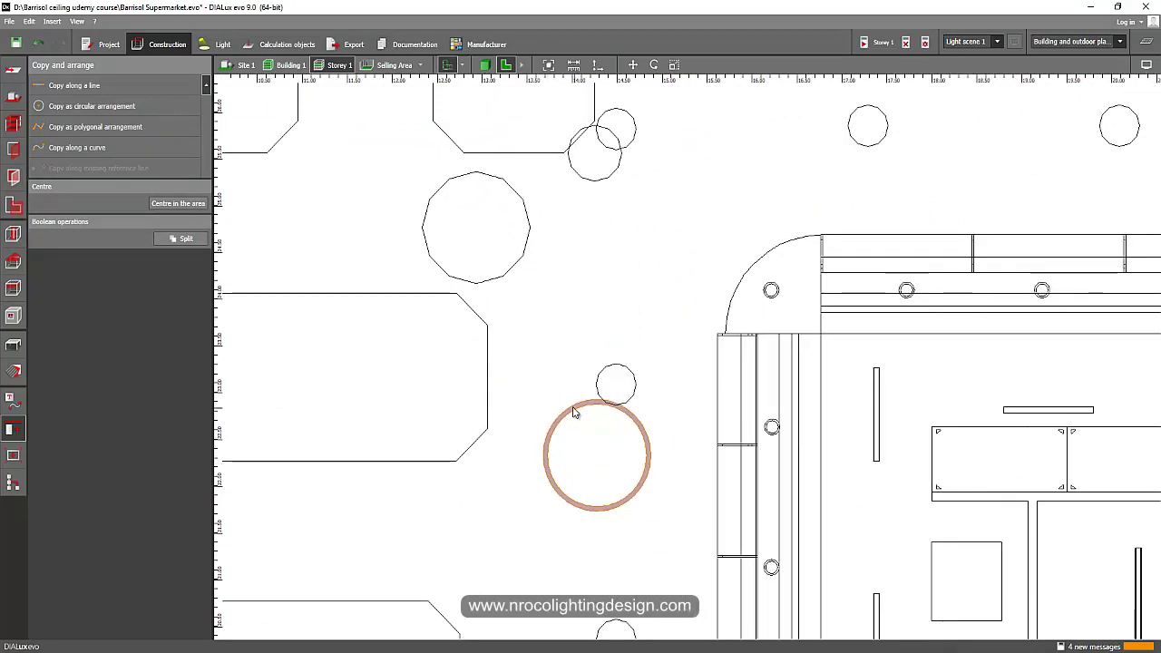
pyautogui.moveTo(623, 173); pyautogui.dragTo(628, 197, button='right')
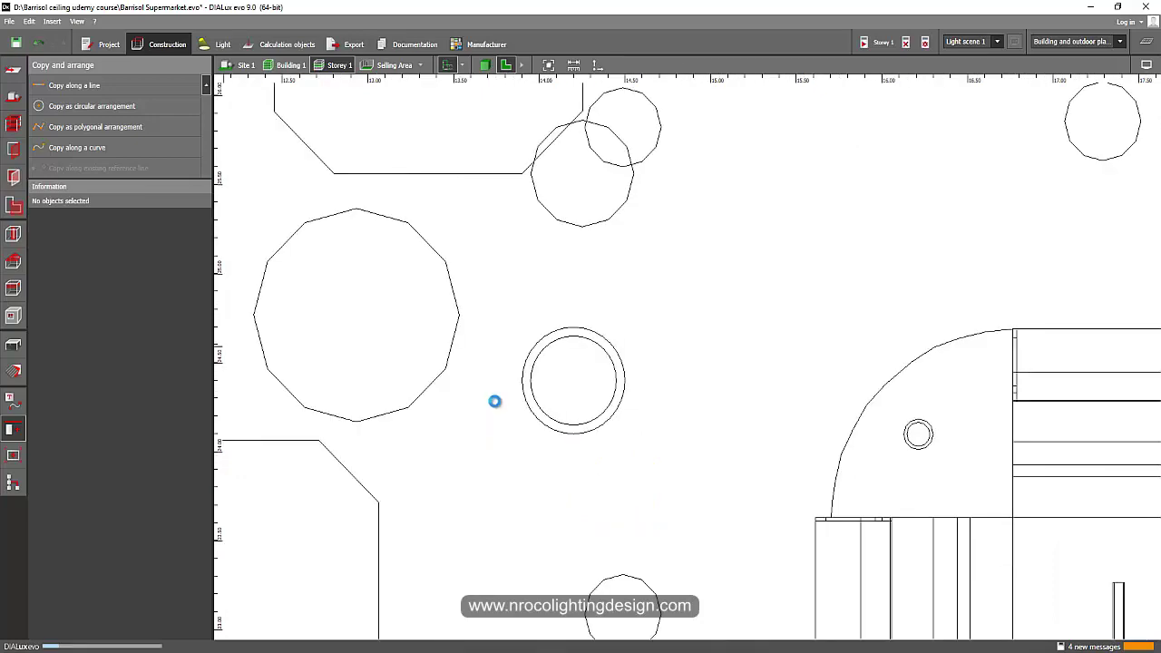
pyautogui.scroll(-2, 496, 415)
pyautogui.moveTo(520, 596); pyautogui.dragTo(562, 384, button='middle')
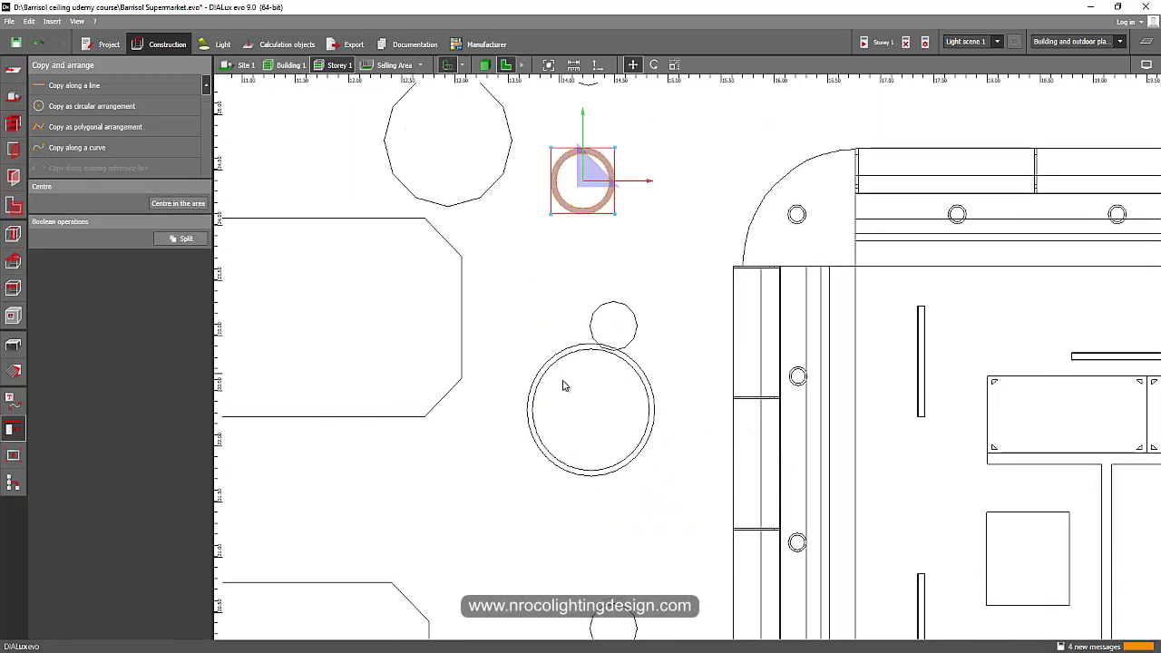
pyautogui.click(569, 353)
pyautogui.rightClick(568, 352)
pyautogui.click(594, 363)
pyautogui.scroll(-2, 591, 370)
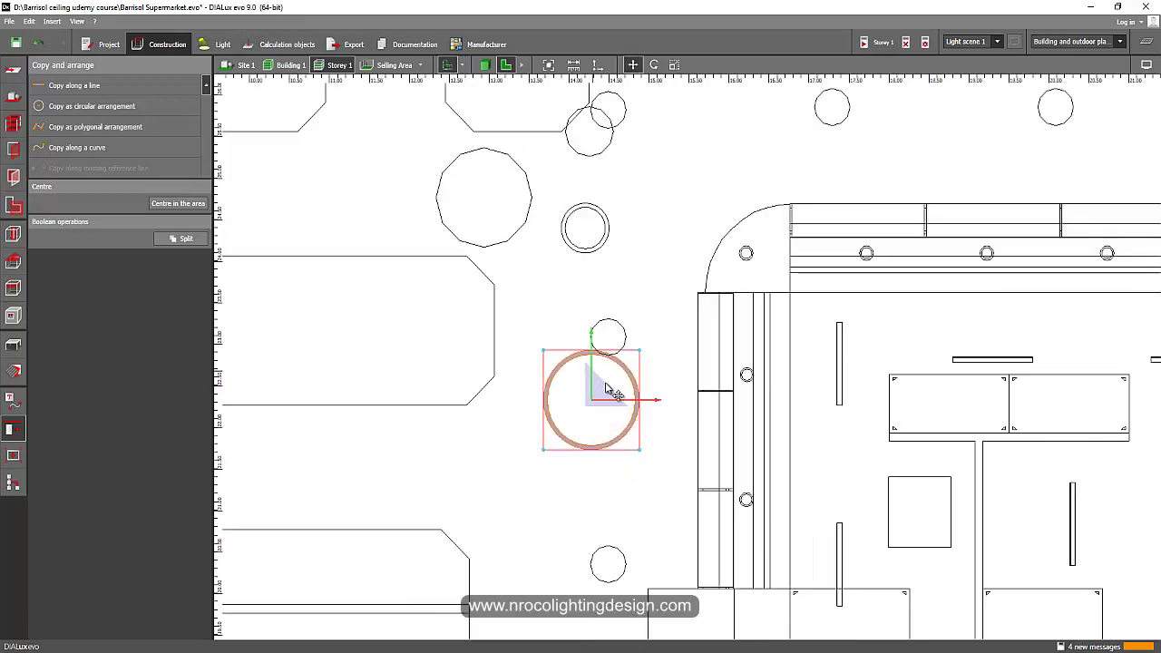
pyautogui.moveTo(343, 296); pyautogui.dragTo(337, 332)
pyautogui.moveTo(560, 245); pyautogui.dragTo(824, 371, button='middle')
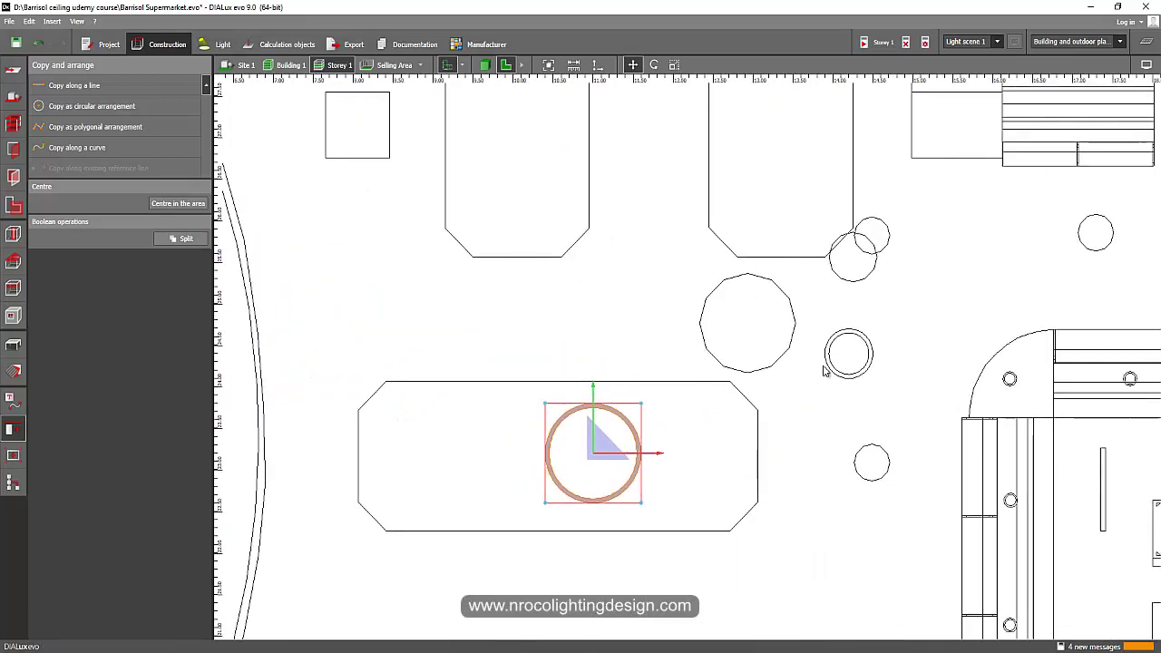
# Step: Move the smaller ring into the aisle between the long counter and the upright display islands
pyautogui.click(853, 366)
pyautogui.rightClick(860, 381)
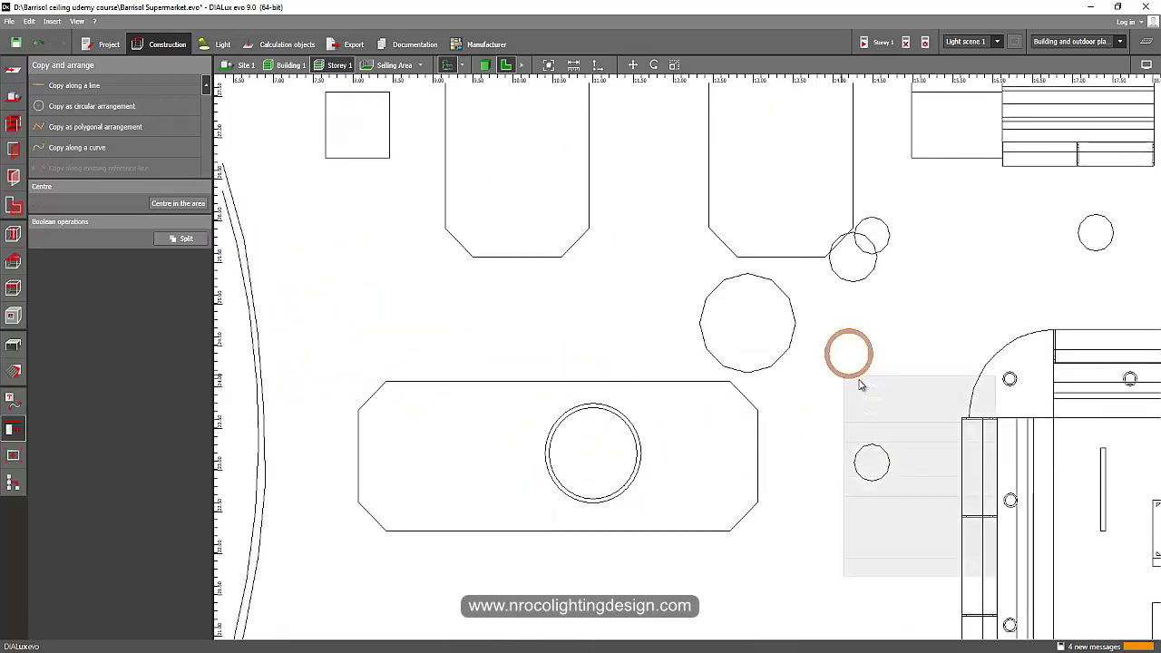
pyautogui.click(871, 384)
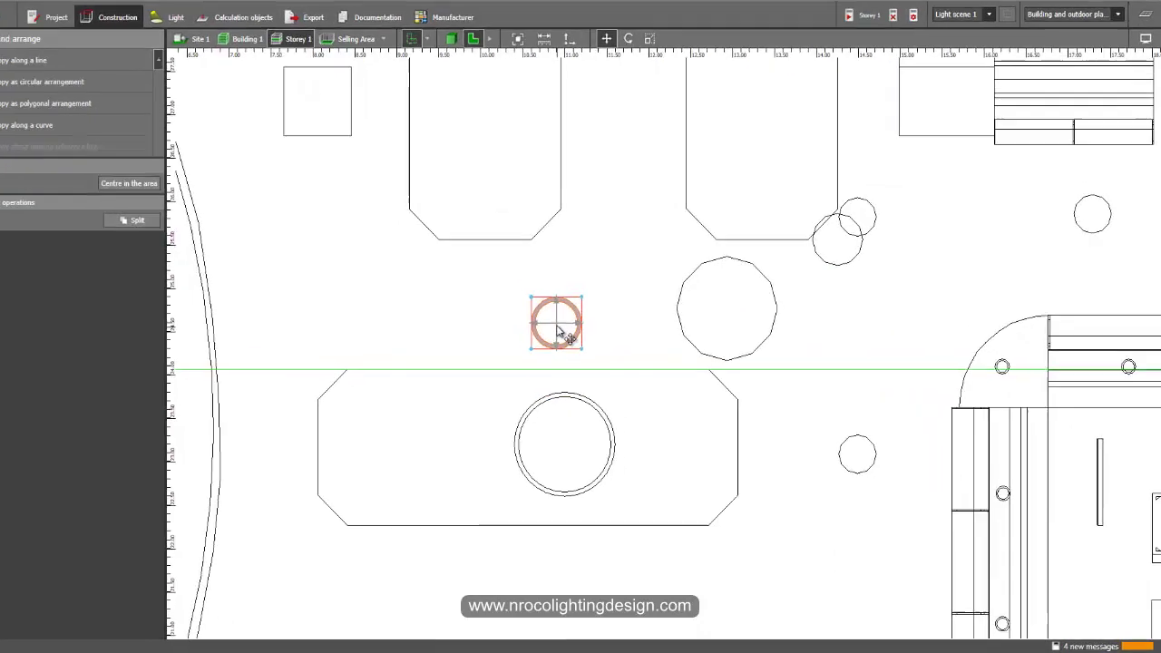
pyautogui.click(588, 339)
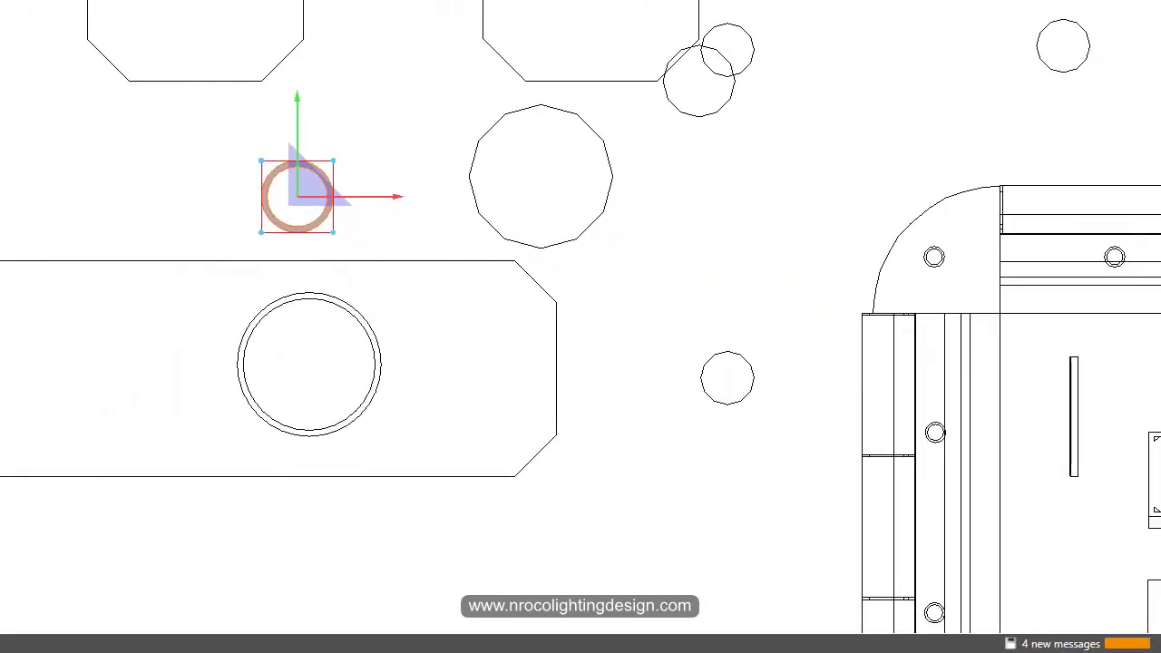
# Step: Select both rings together, set their Z position to 3 m, and view them in 3D
pyautogui.keyDown('ctrl'); pyautogui.click(313, 297); pyautogui.keyUp('ctrl')
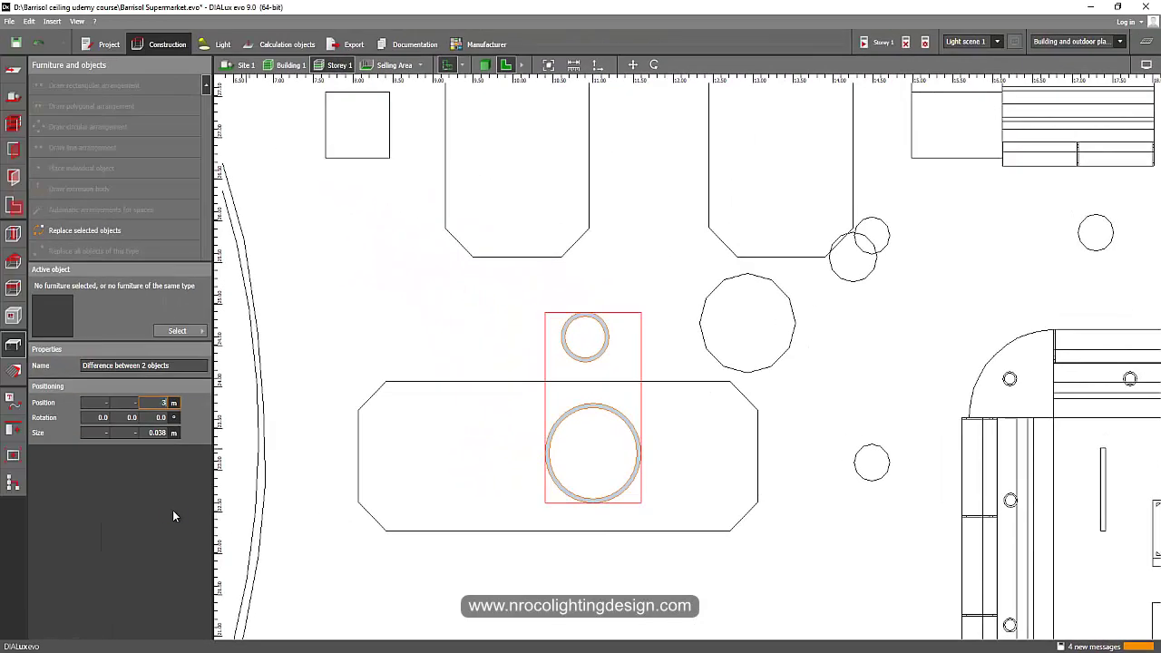
pyautogui.click(484, 64)
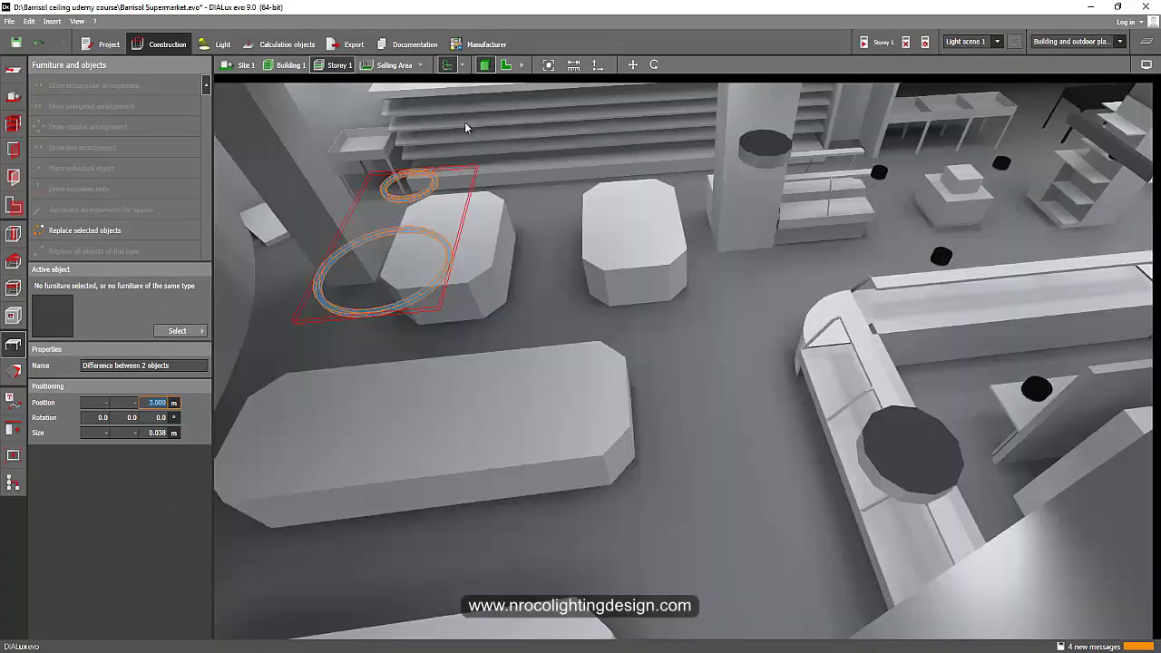
pyautogui.click(508, 283)
pyautogui.moveTo(507, 277); pyautogui.dragTo(581, 176)
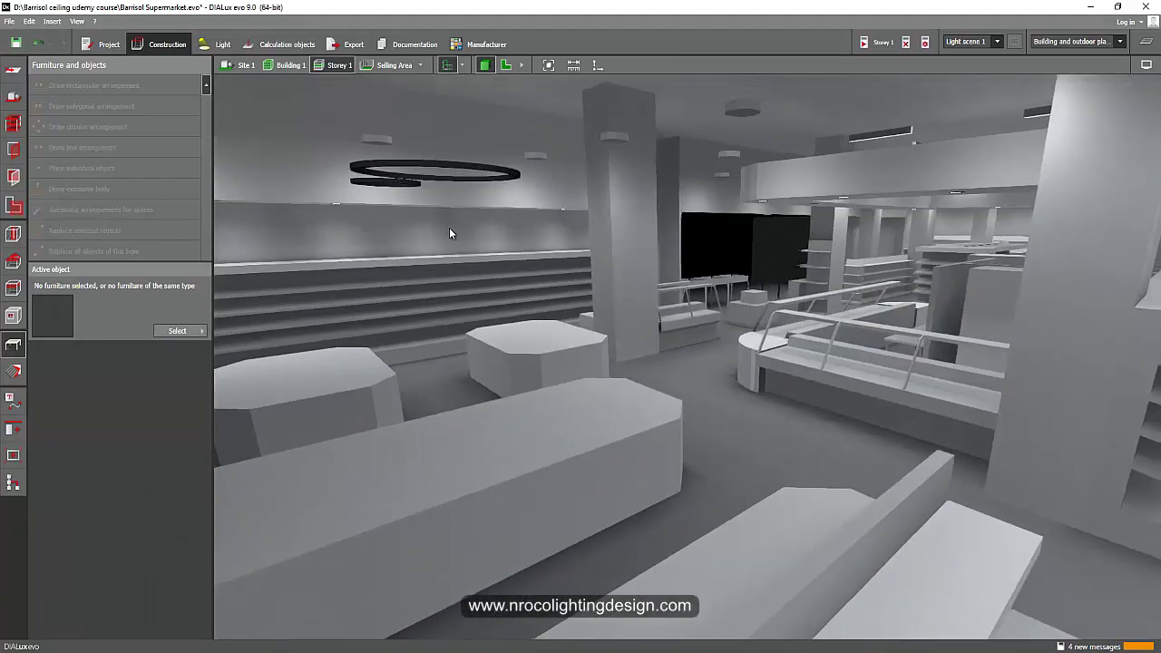
pyautogui.moveTo(449, 228); pyautogui.dragTo(586, 363)
# Step: Bring up the Desktop folder window, and examine the 1.2 m LED ring light's properties and photometric data beside the modelled rings
pyautogui.moveTo(247, 642)
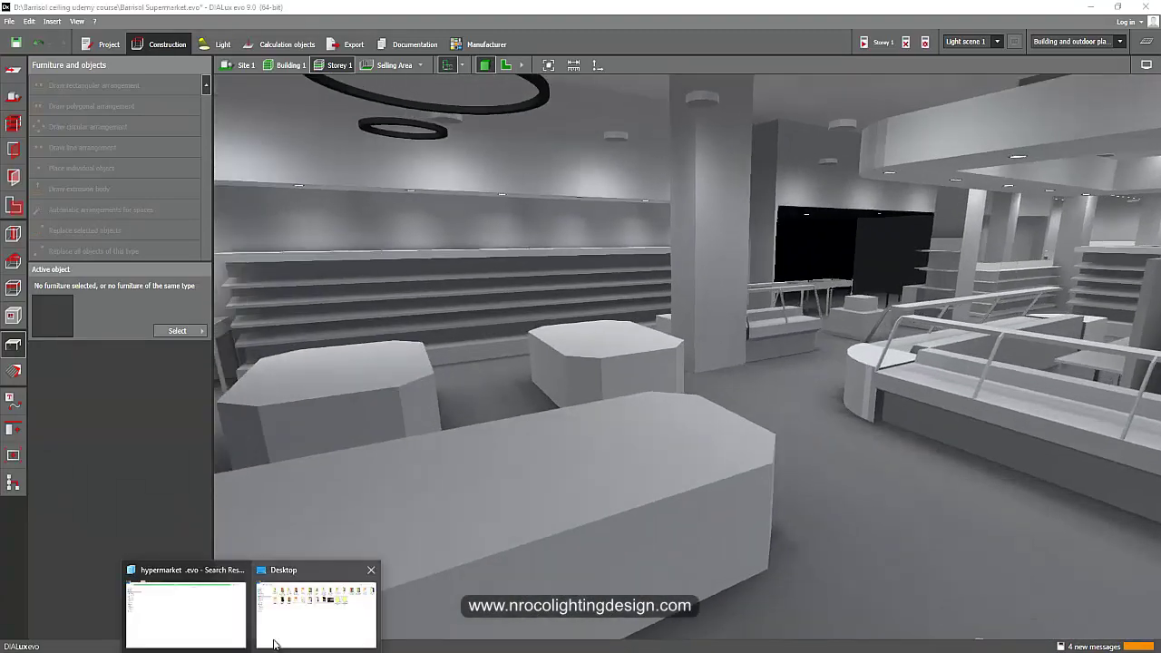
pyautogui.click(302, 626)
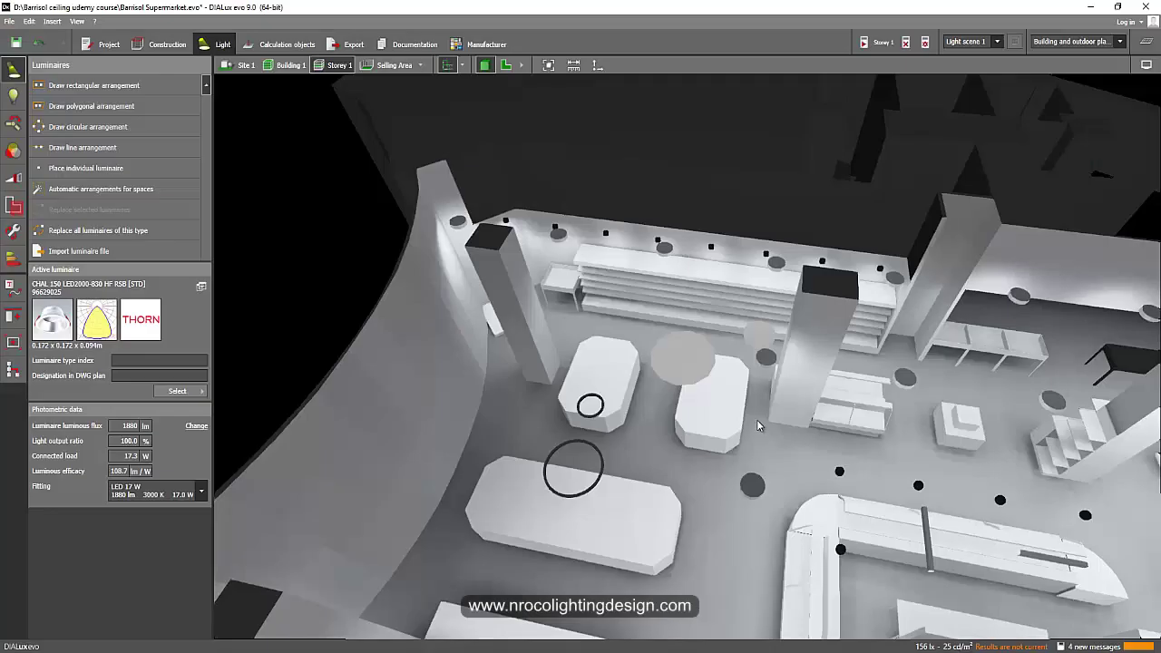
pyautogui.click(684, 374)
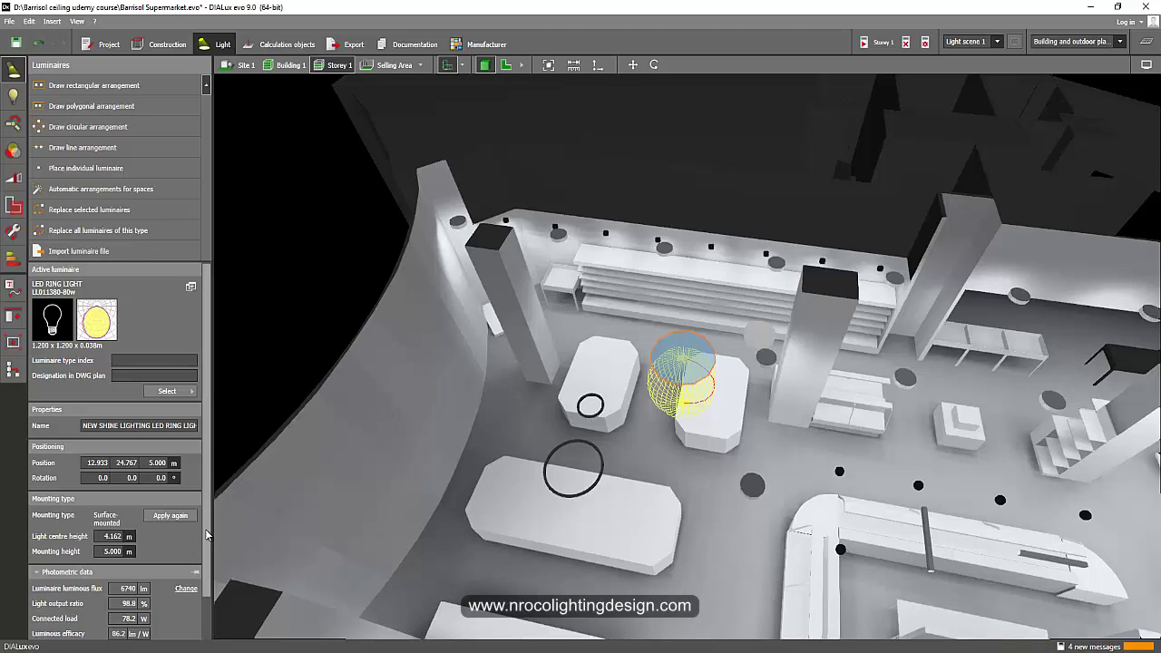
pyautogui.scroll(-2, 203, 545)
pyautogui.scroll(5, 630, 535)
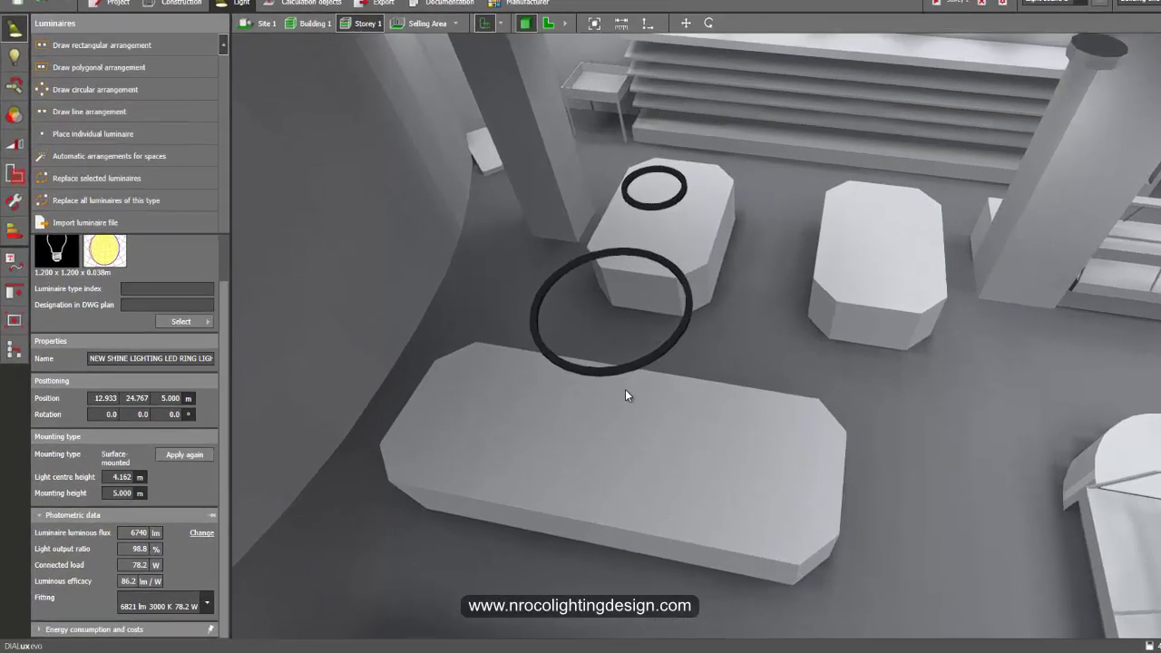
pyautogui.scroll(-3, 579, 408)
pyautogui.moveTo(627, 298); pyautogui.dragTo(626, 307, button='middle')
pyautogui.moveTo(824, 215); pyautogui.dragTo(816, 274, button='middle')
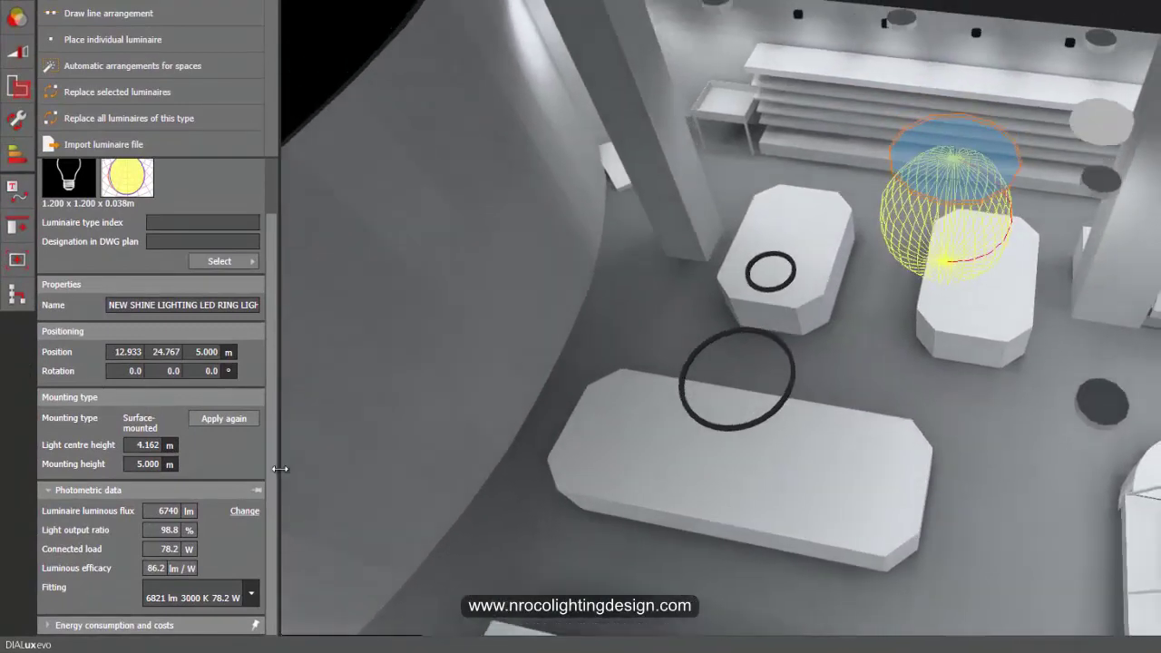
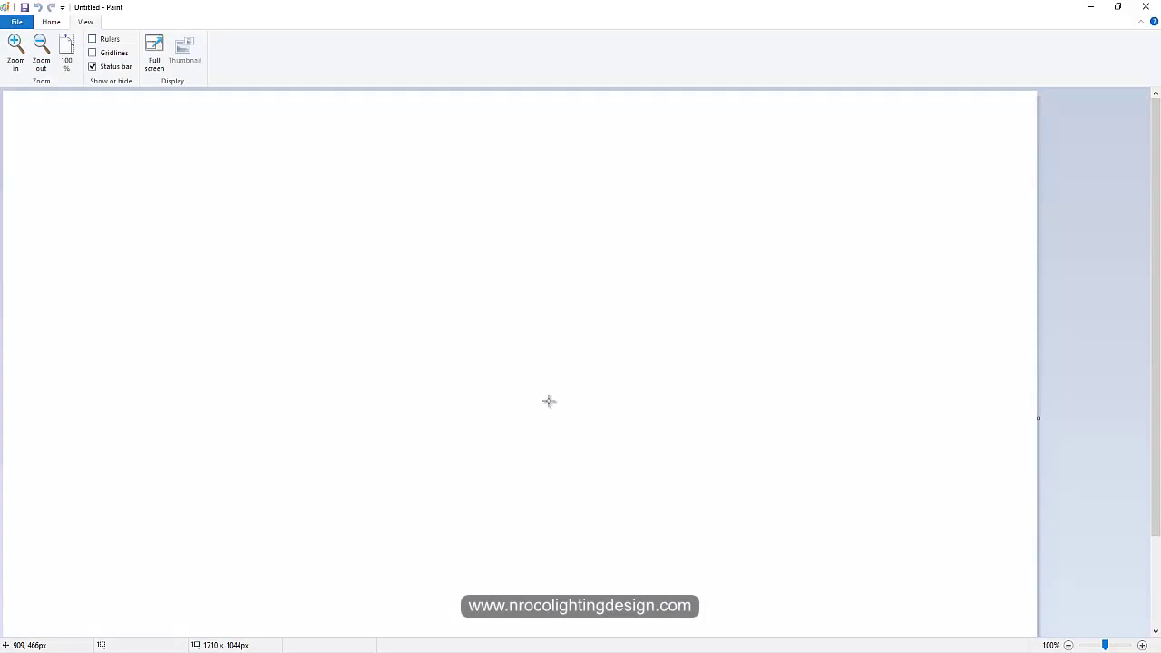
# Step: Paste the luminaire comparison screenshot into the blank Paint canvas and switch back to DIALux evo
pyautogui.hotkey('ctrl', 'v')
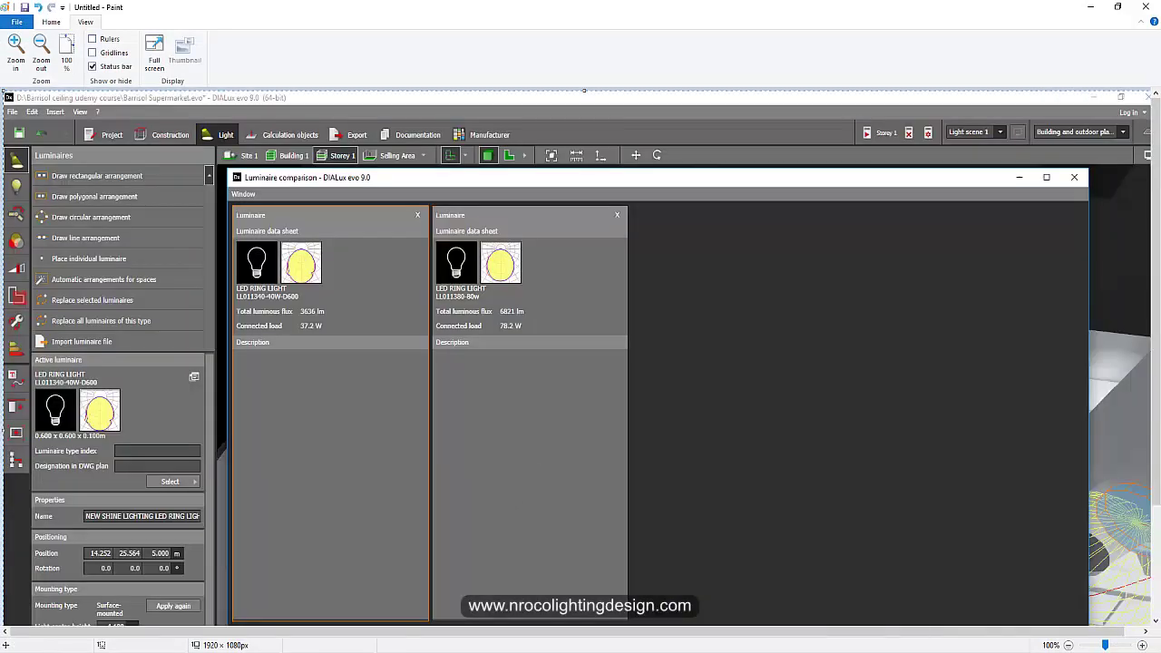
pyautogui.moveTo(493, 650)
pyautogui.click(560, 612)
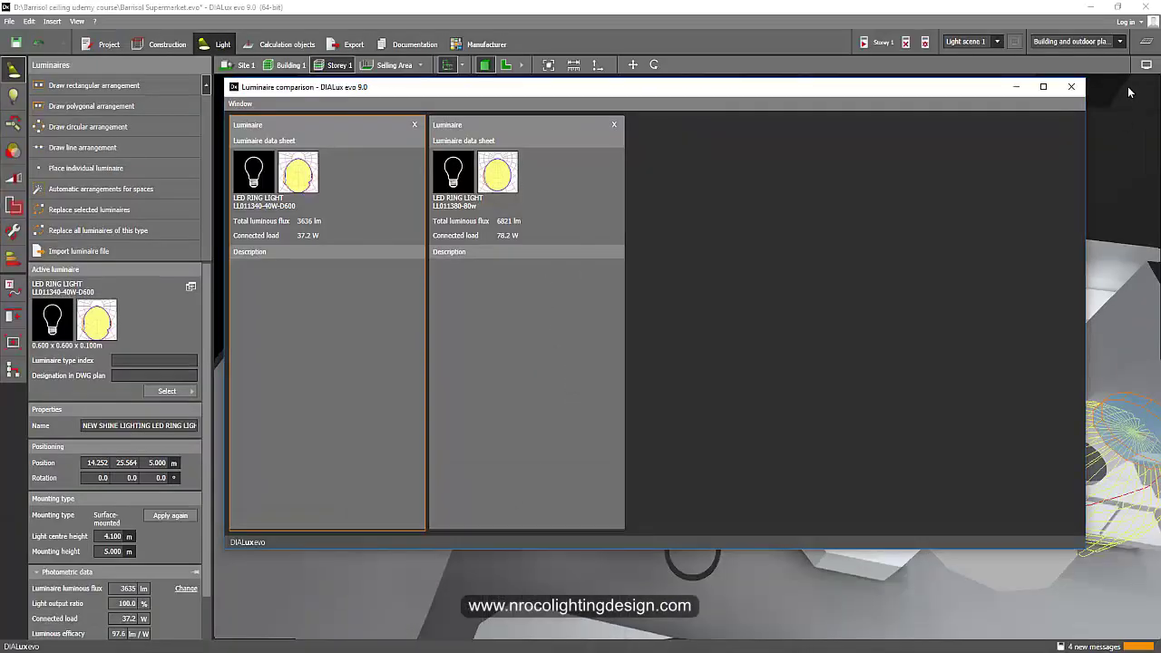
pyautogui.hotkey('alt', 'Tab')
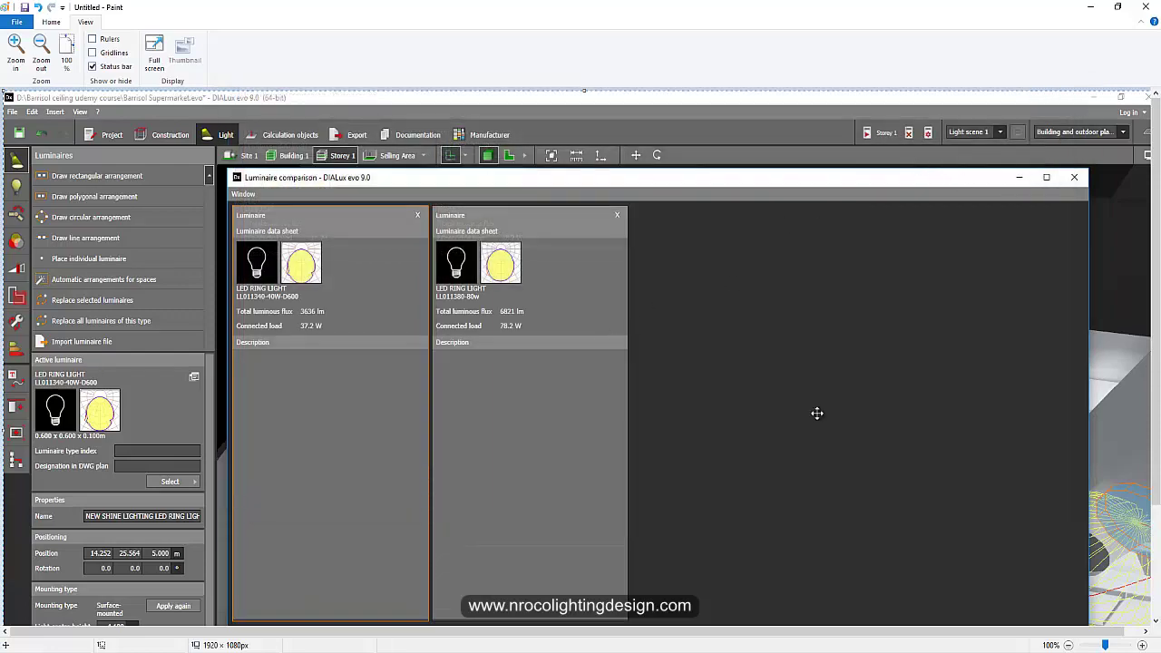
pyautogui.hotkey('alt', 'Tab')
# Step: Delete the placed LL011340-40W-D600 ring light and remove that luminaire from the selection history
pyautogui.scroll(-5, 397, 205)
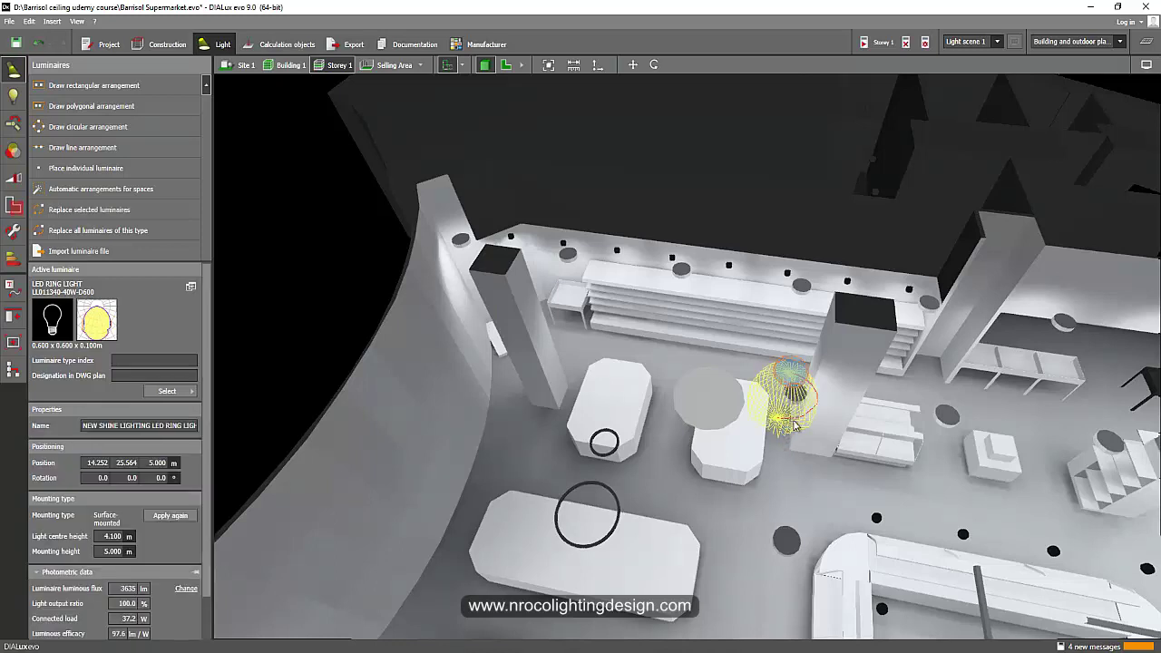
pyautogui.press('Delete')
pyautogui.click(192, 396)
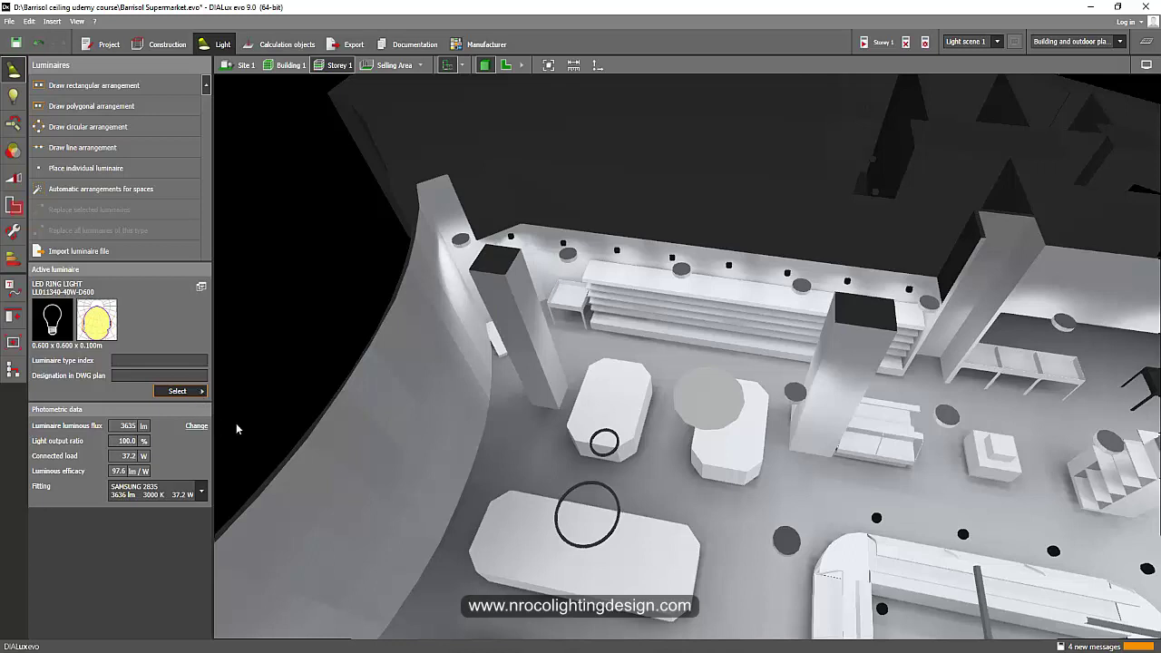
pyautogui.click(200, 392)
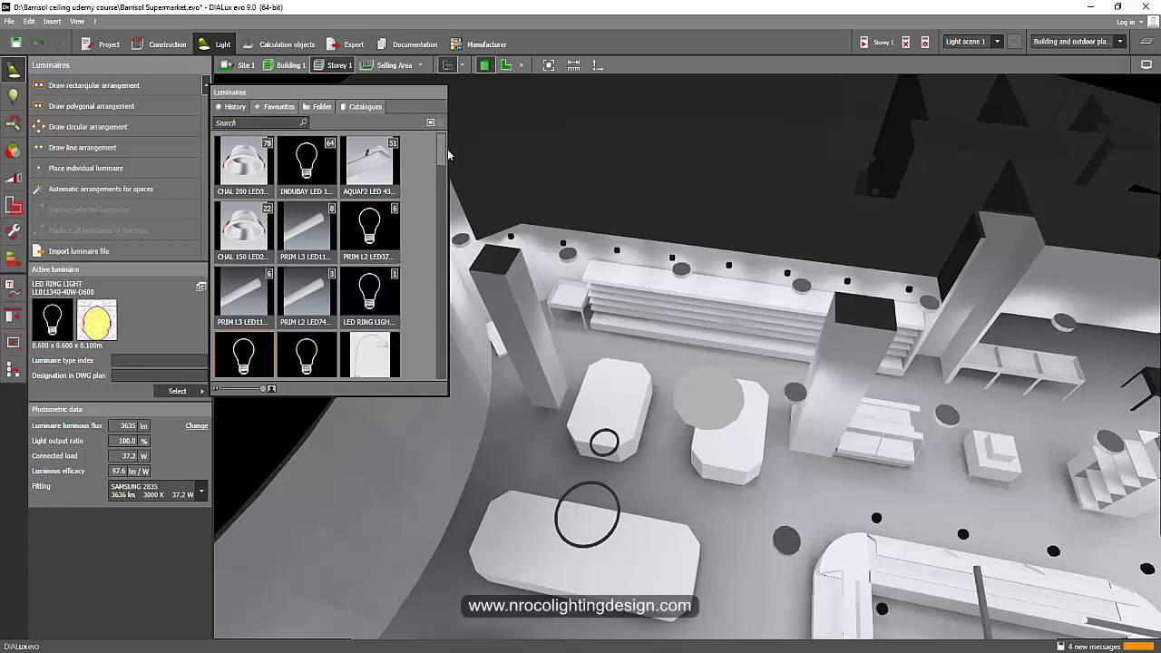
pyautogui.moveTo(441, 149)
pyautogui.mouseDown()
pyautogui.moveTo(448, 169)
pyautogui.moveTo(450, 152)
pyautogui.mouseUp()
pyautogui.rightClick(262, 252)
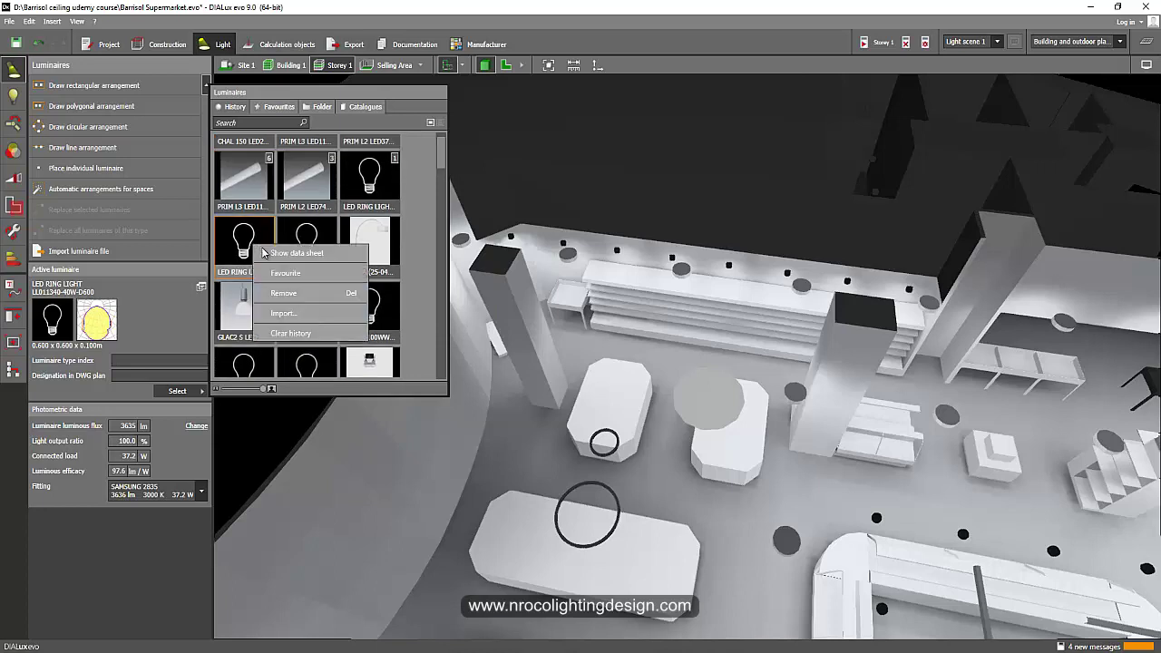
pyautogui.click(283, 294)
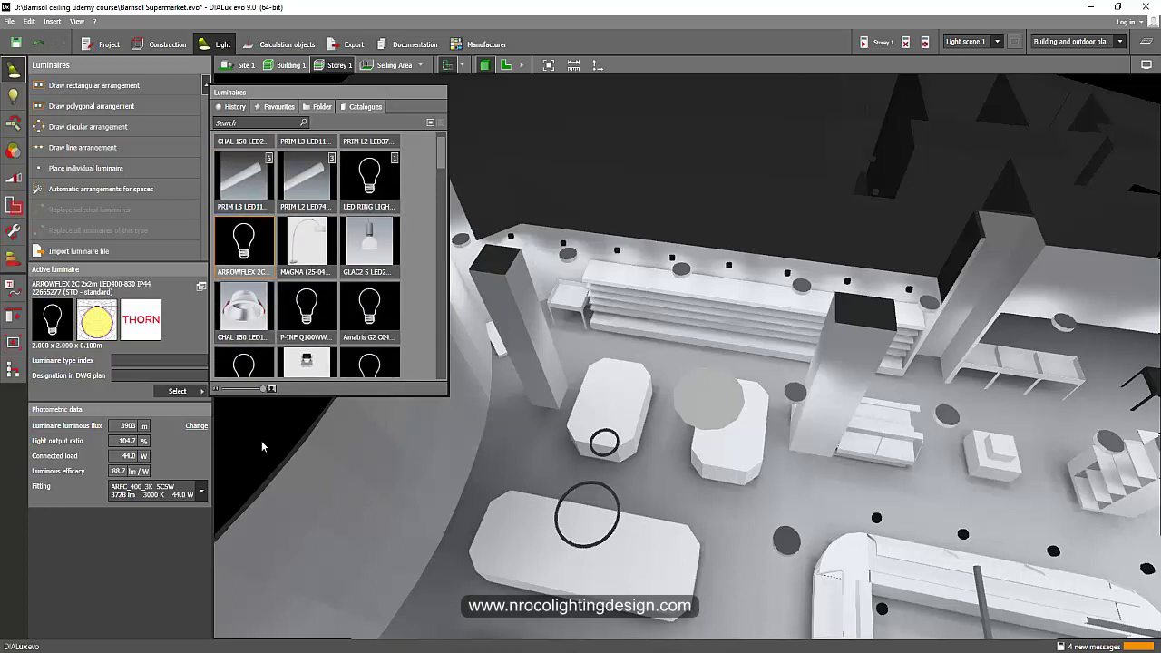
# Step: Delete the placed LL011380-80w ring light disk and remove that luminaire from the selection history
pyautogui.moveTo(861, 354); pyautogui.dragTo(809, 311, button='middle')
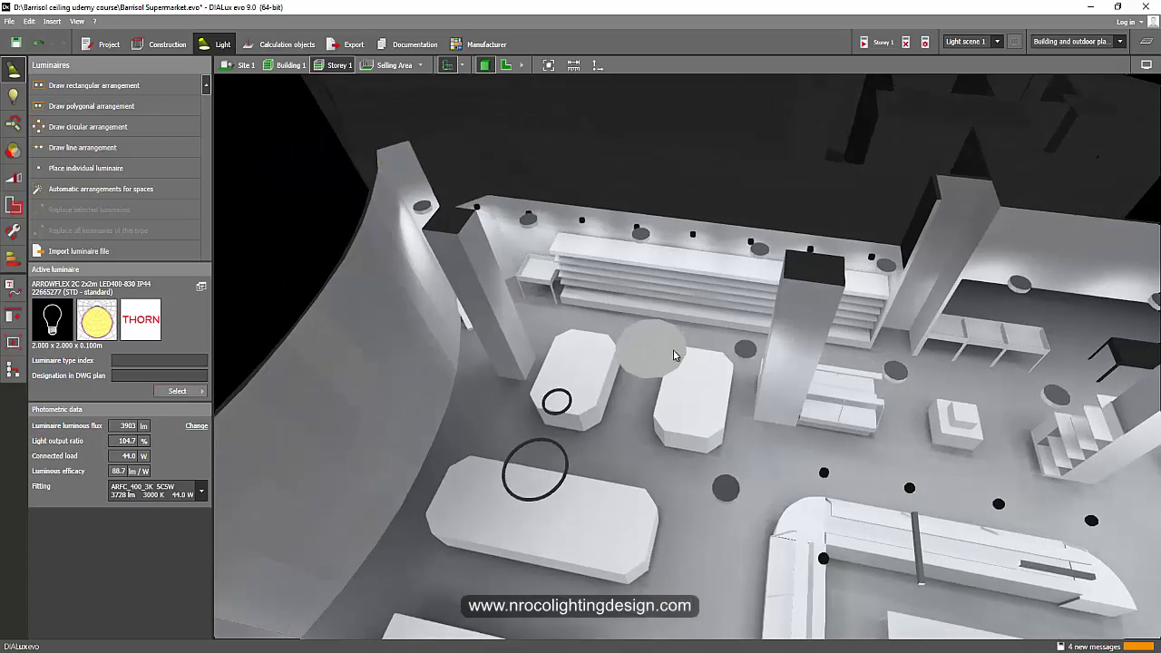
pyautogui.click(663, 352)
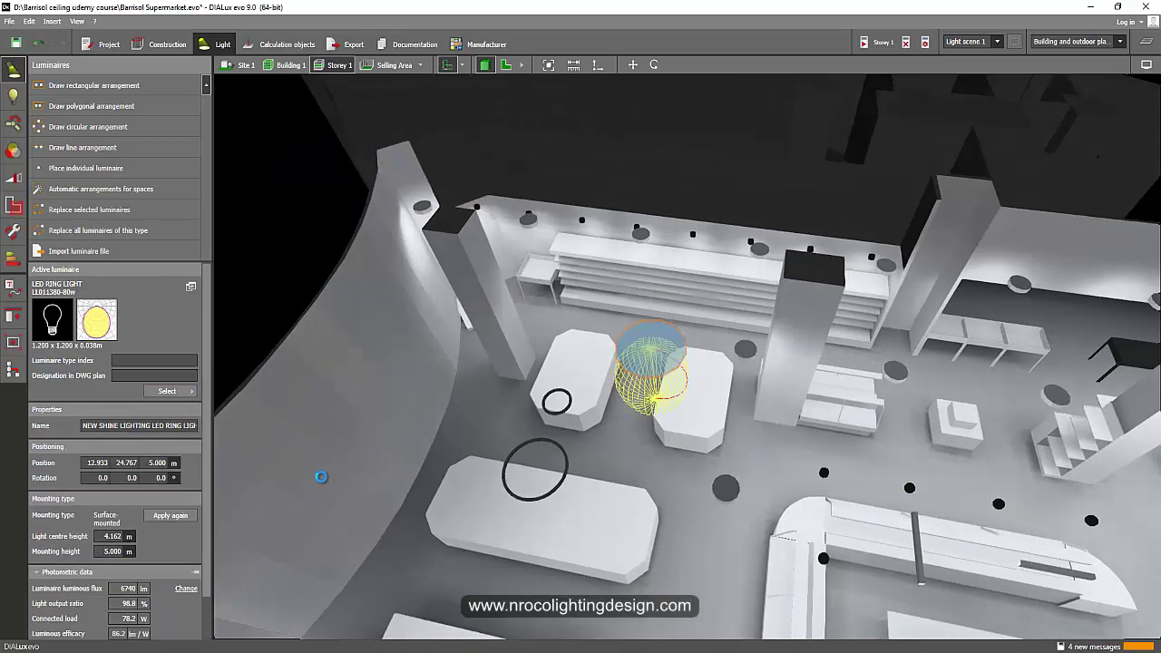
pyautogui.click(274, 446)
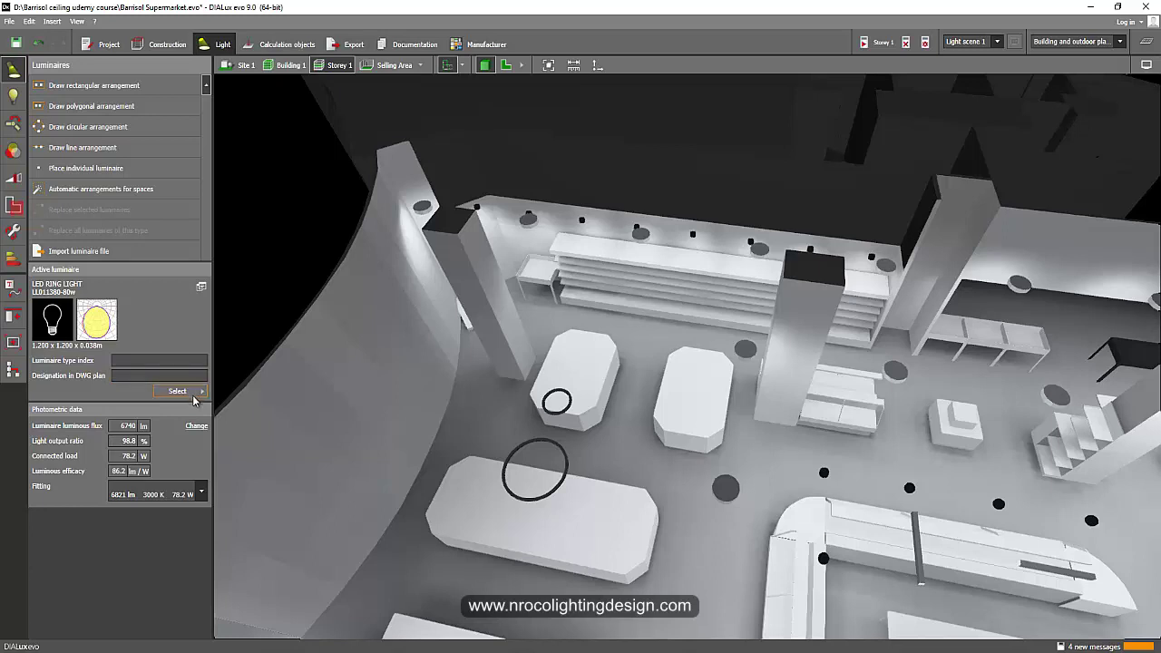
pyautogui.click(193, 393)
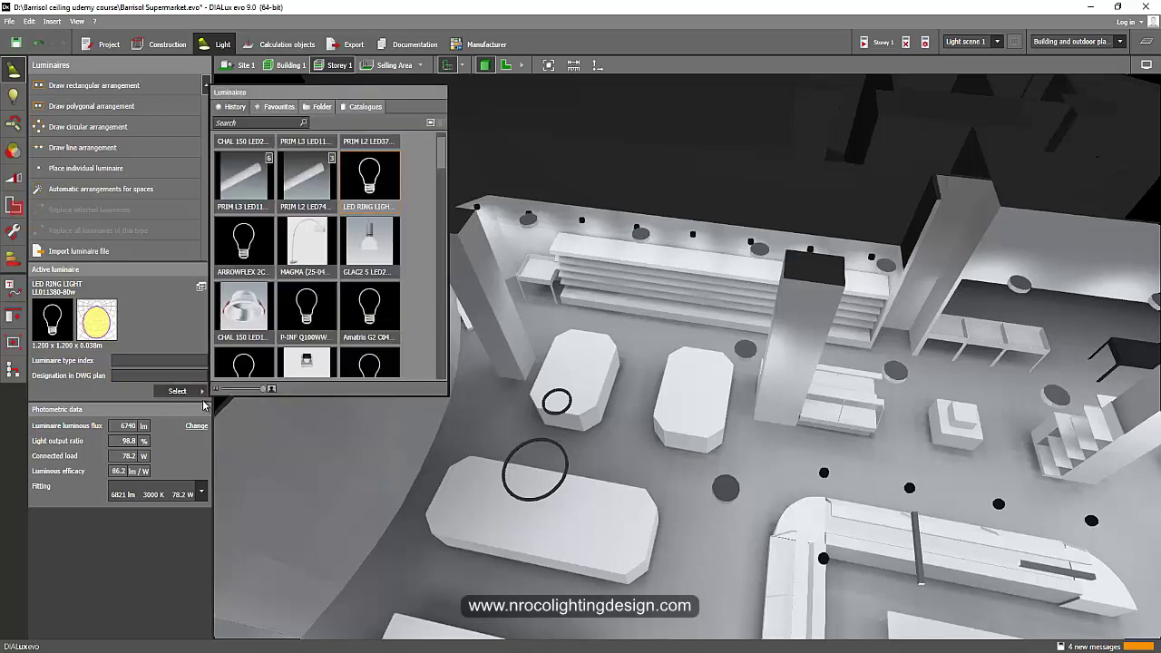
pyautogui.rightClick(383, 187)
pyautogui.click(410, 227)
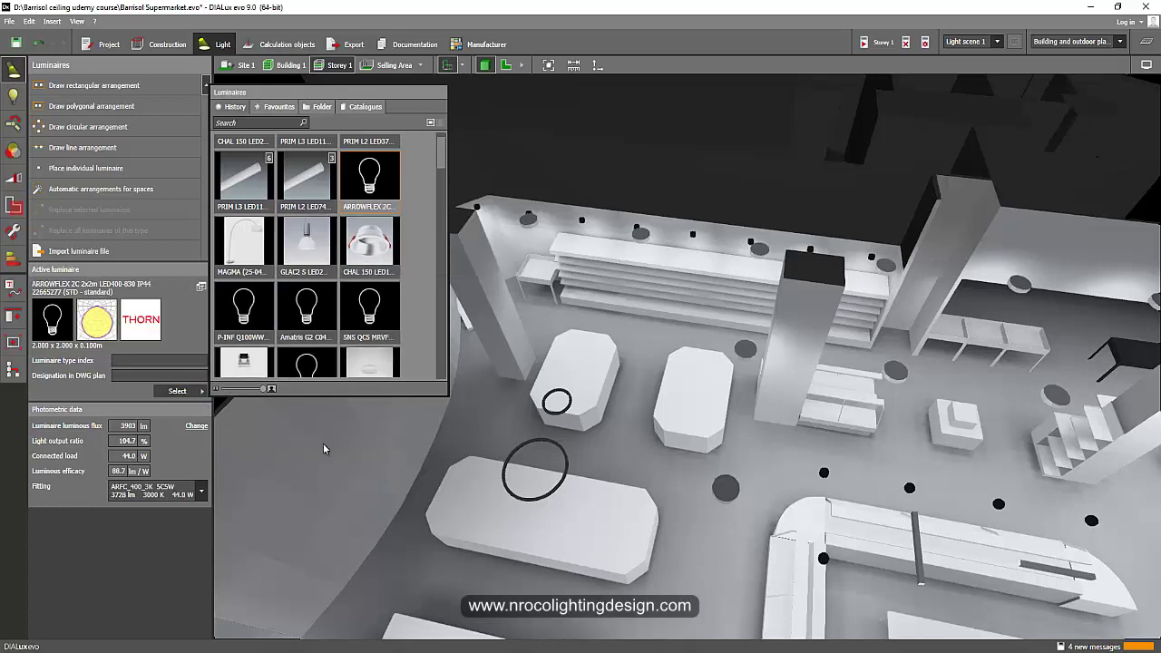
pyautogui.click(428, 452)
pyautogui.moveTo(441, 438); pyautogui.dragTo(527, 479, button='middle')
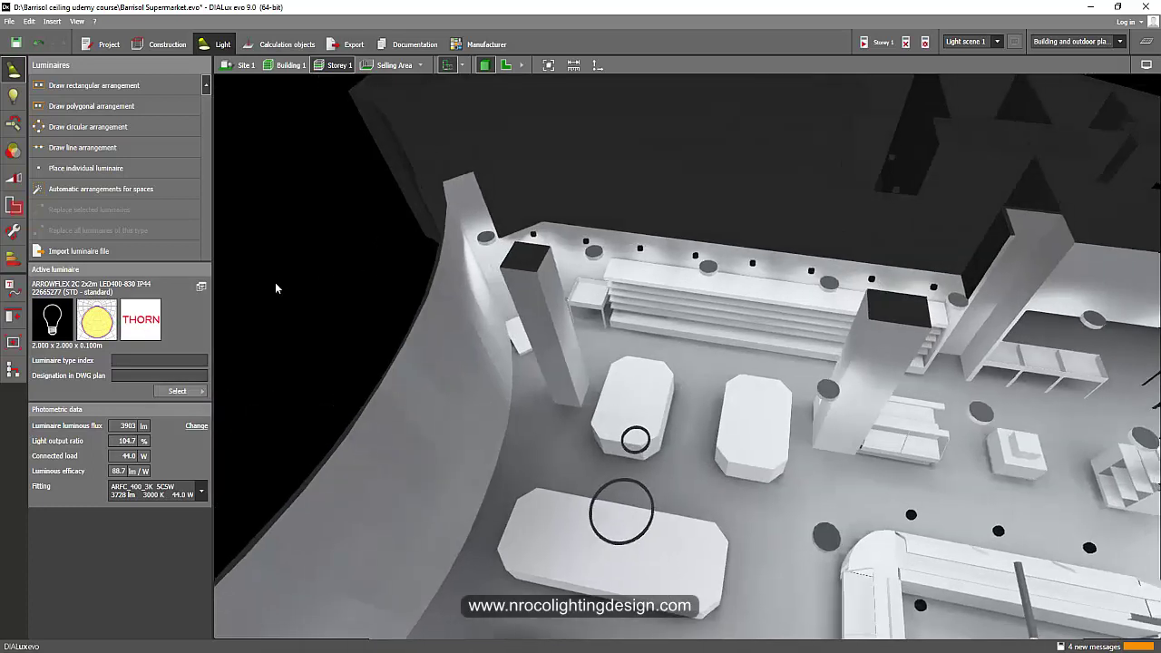
# Step: Import the luminaire file Circular LL011340-40W-D600 from the Desktop and proceed to its dimension settings
pyautogui.click(10, 20)
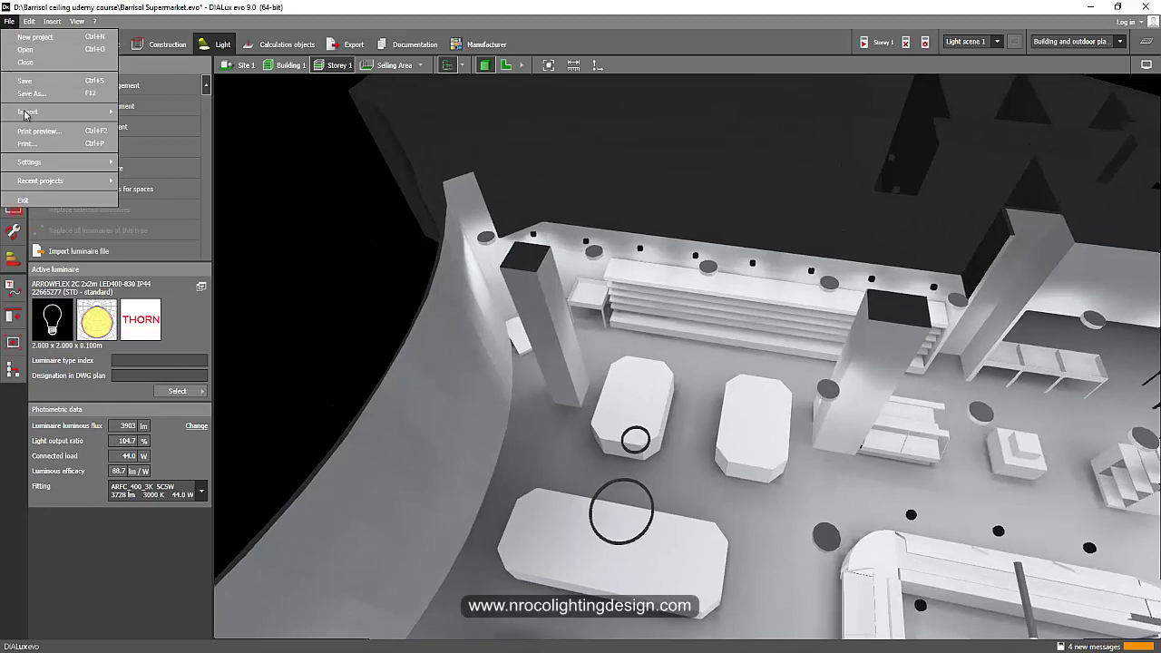
pyautogui.moveTo(32, 112)
pyautogui.click(158, 162)
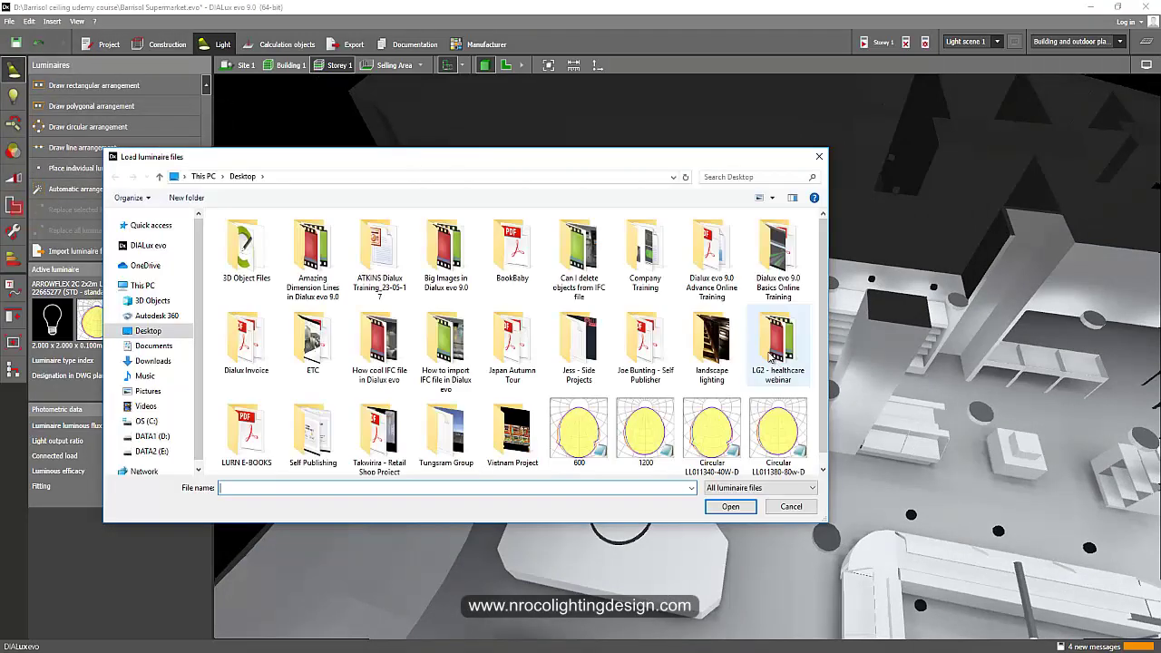
pyautogui.scroll(-1, 749, 437)
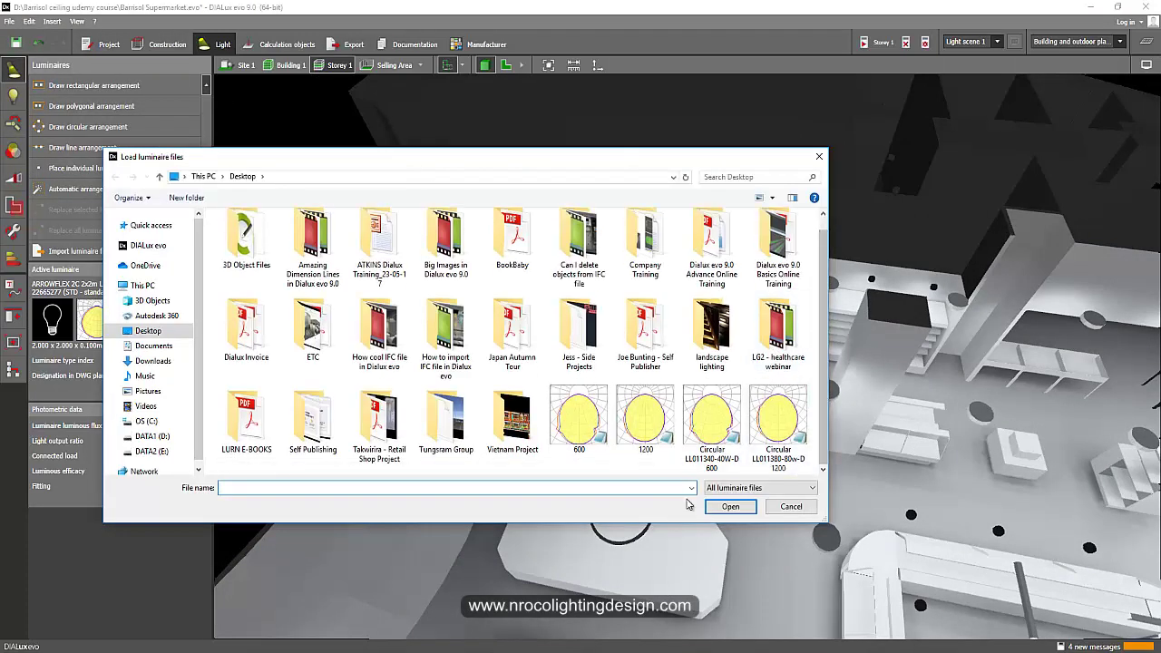
pyautogui.click(713, 444)
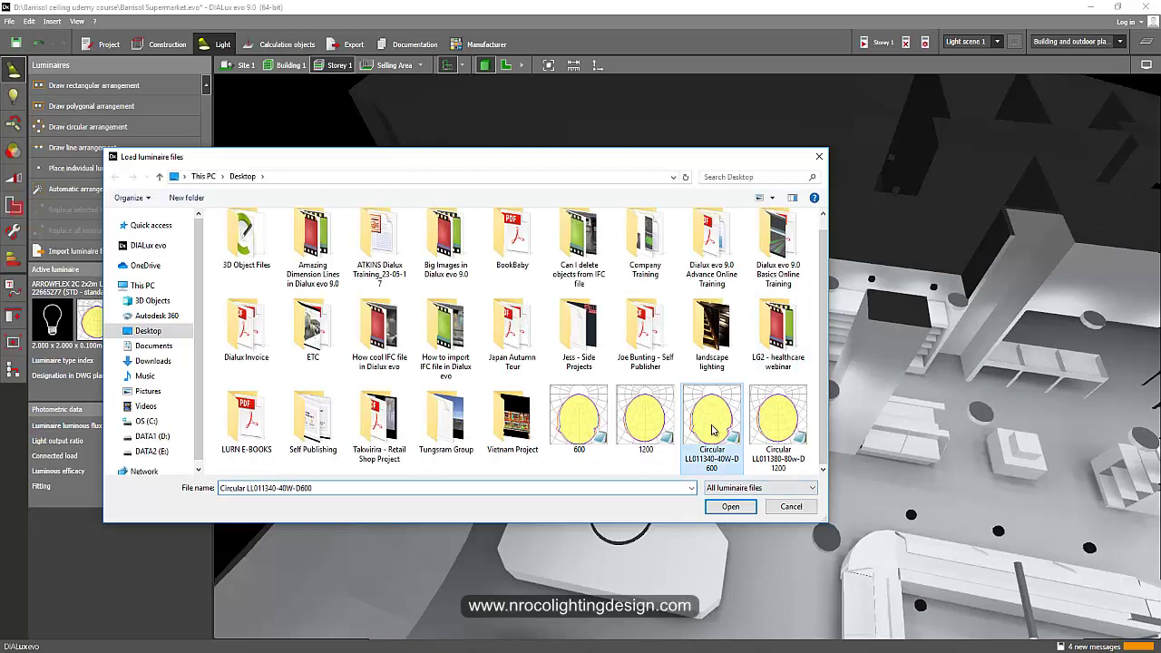
pyautogui.click(730, 507)
pyautogui.click(187, 277)
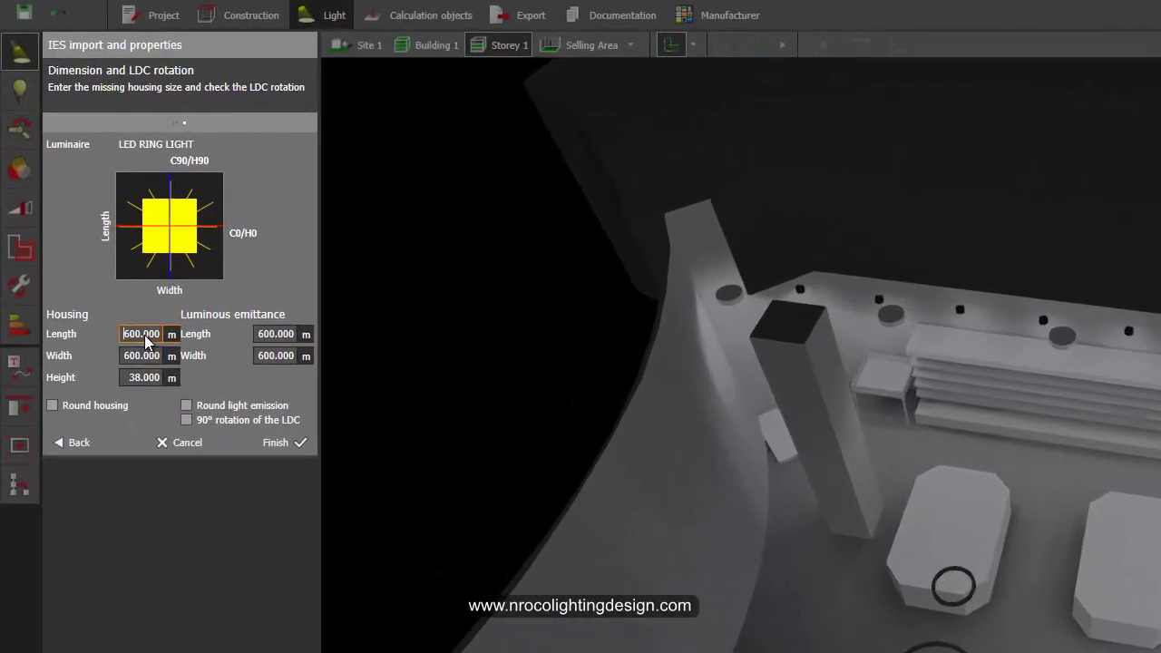
# Step: Set both the housing and the luminous emittance to a length of 0.100 m and a width of 0.050 m
pyautogui.doubleClick(145, 342)
pyautogui.press('BackSpace')
pyautogui.click(261, 338)
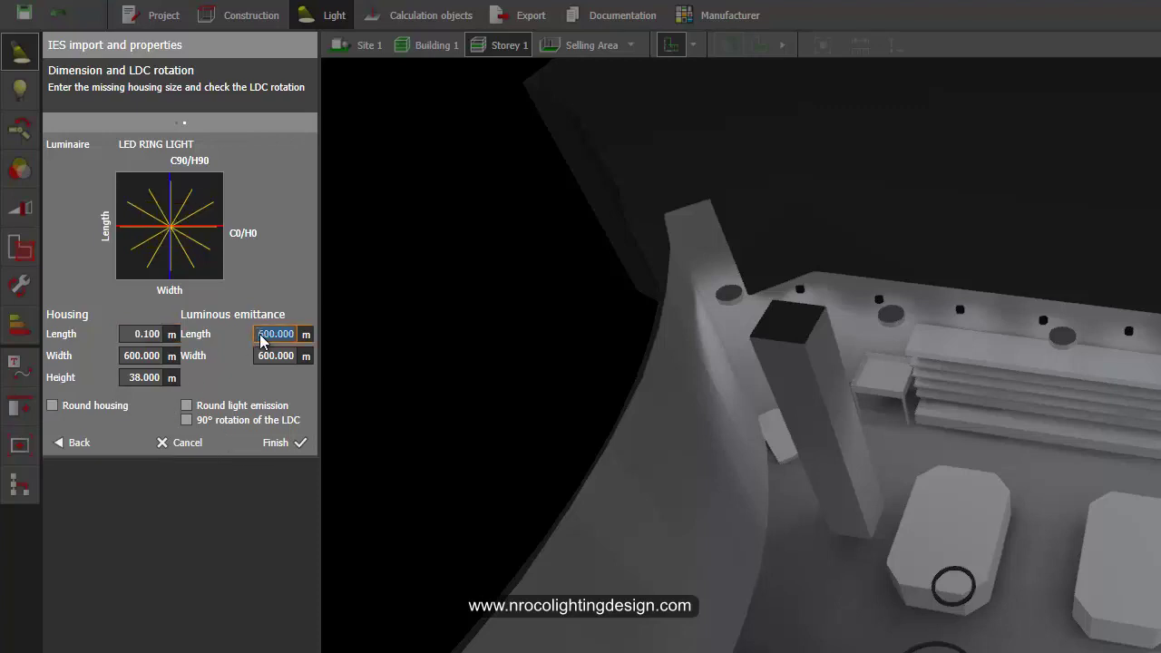
pyautogui.press('BackSpace')
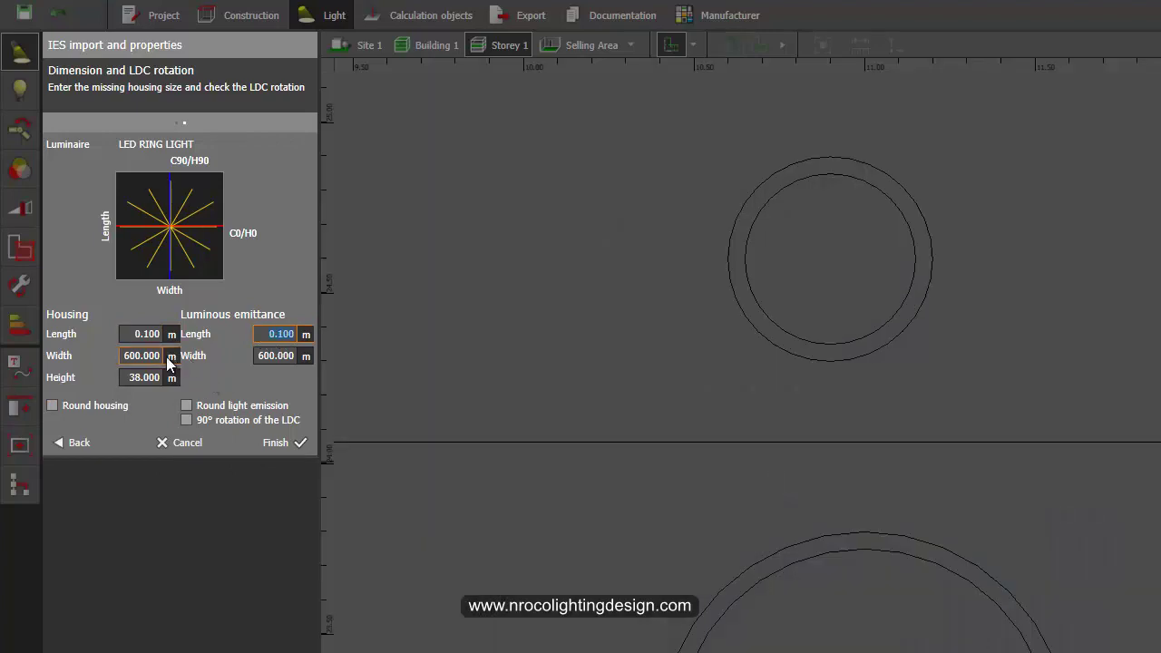
pyautogui.click(162, 356)
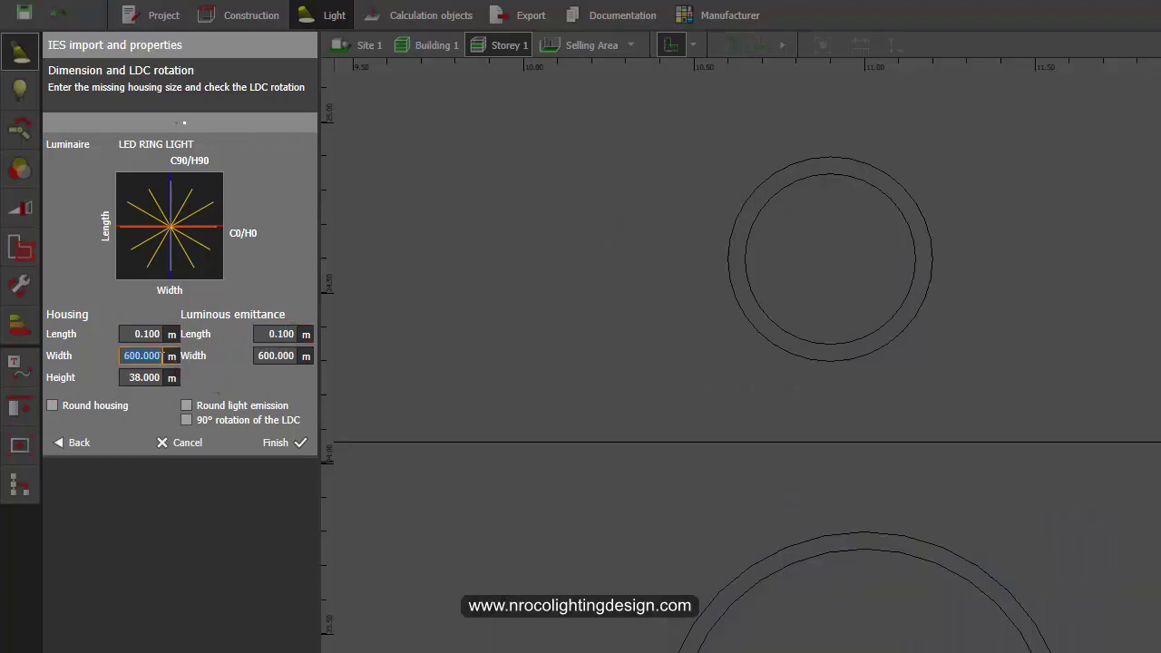
pyautogui.press('BackSpace')
pyautogui.write('.05')
pyautogui.click(269, 357)
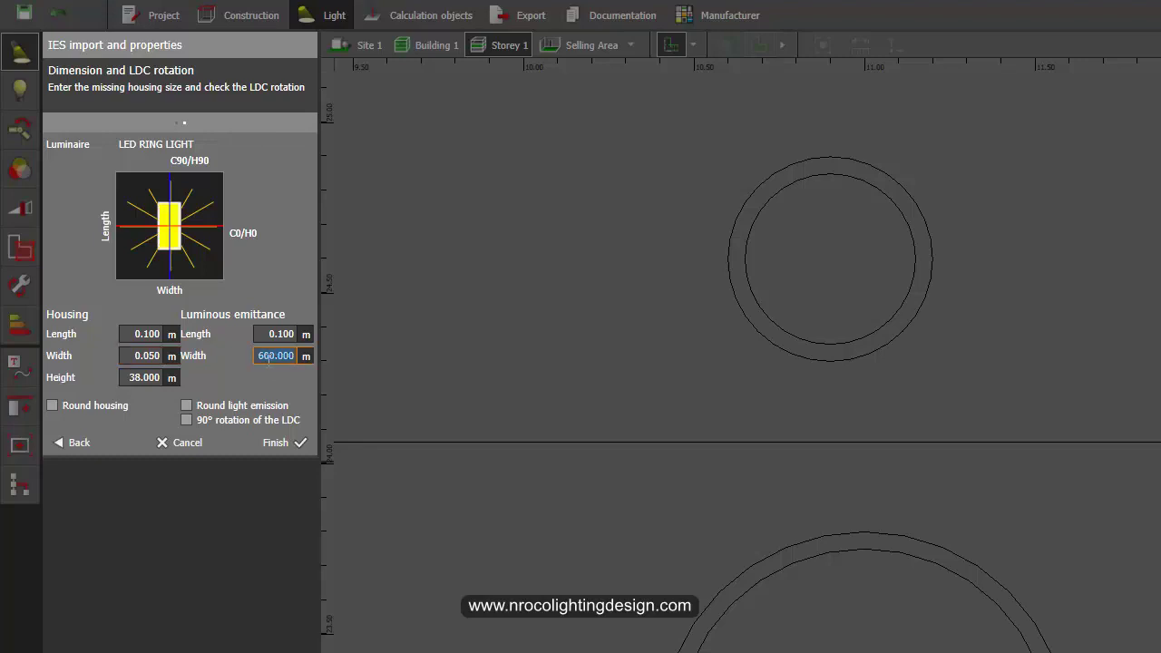
pyautogui.press('BackSpace')
pyautogui.write('.05')
# Step: Set the housing height to 0.010 m and finish the IES import
pyautogui.click(144, 377)
pyautogui.write('.038')
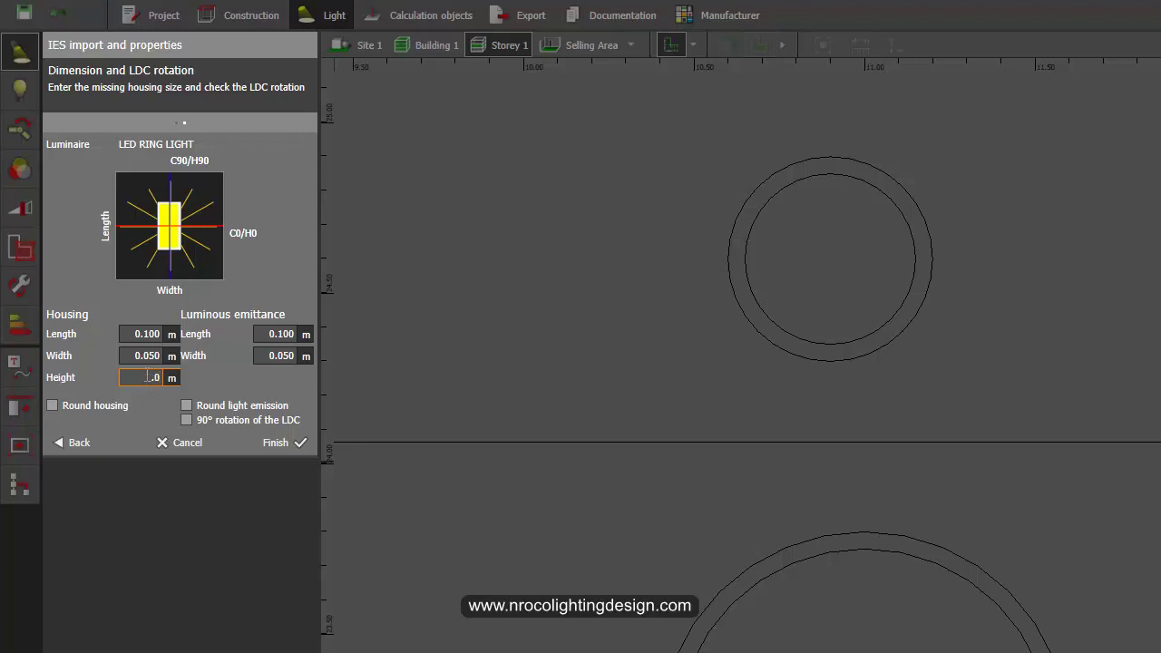
pyautogui.write('1')
pyautogui.click(270, 442)
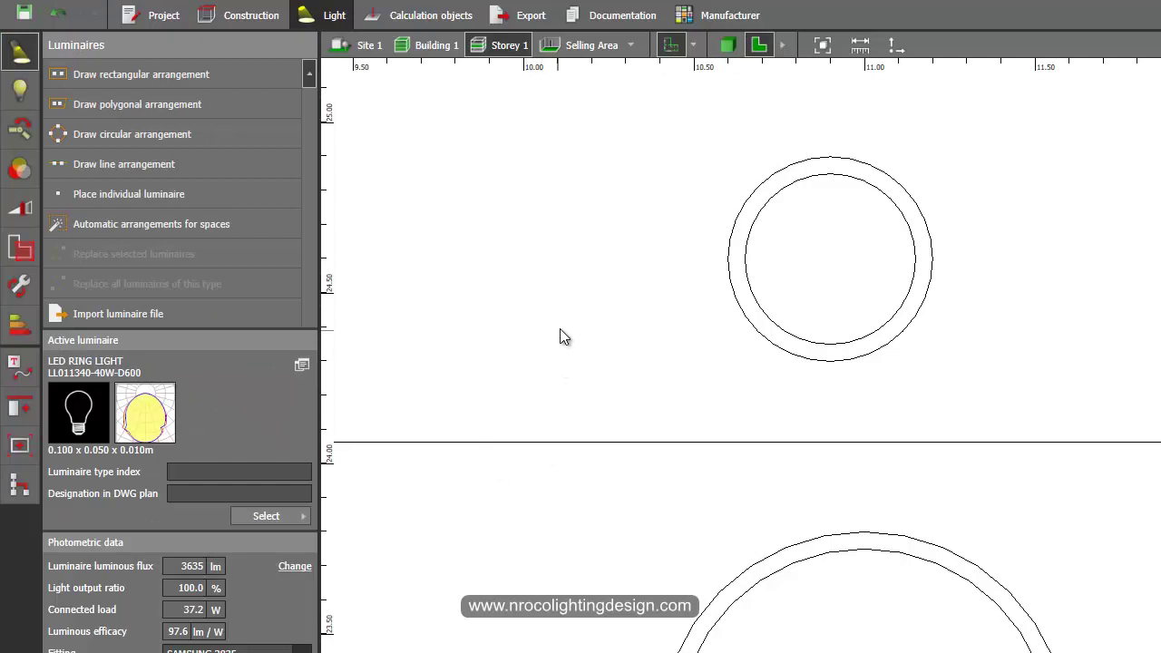
# Step: Draw a circular luminaire arrangement centred on the small modelled ring, with a radius of about 0.269 m
pyautogui.click(117, 134)
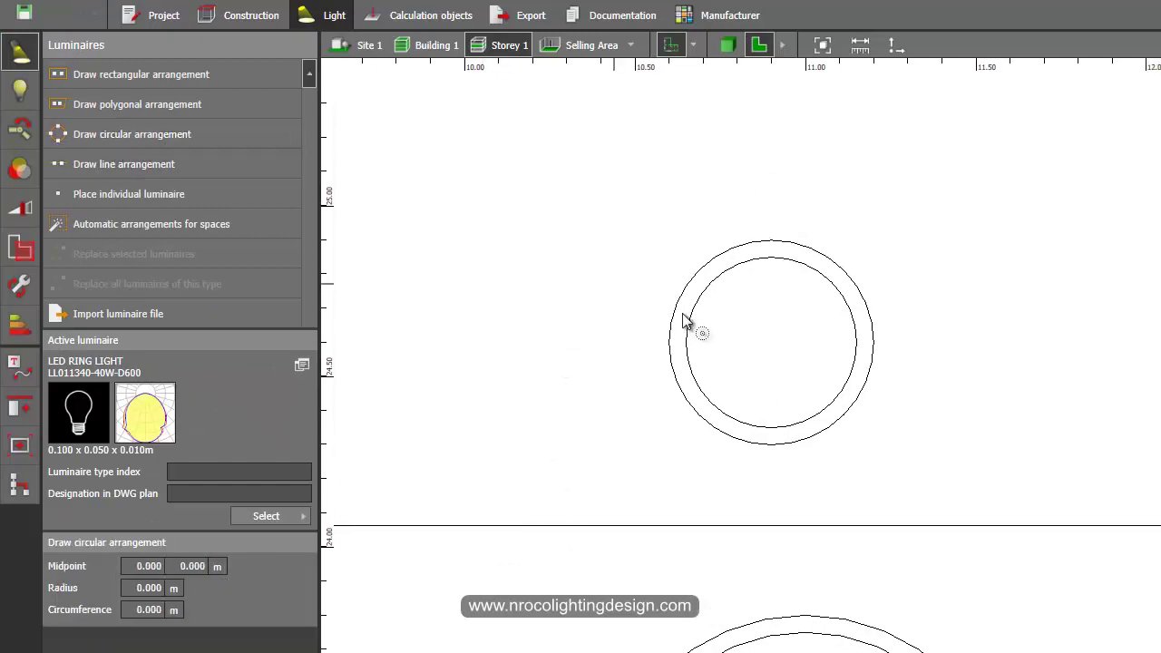
pyautogui.click(771, 343)
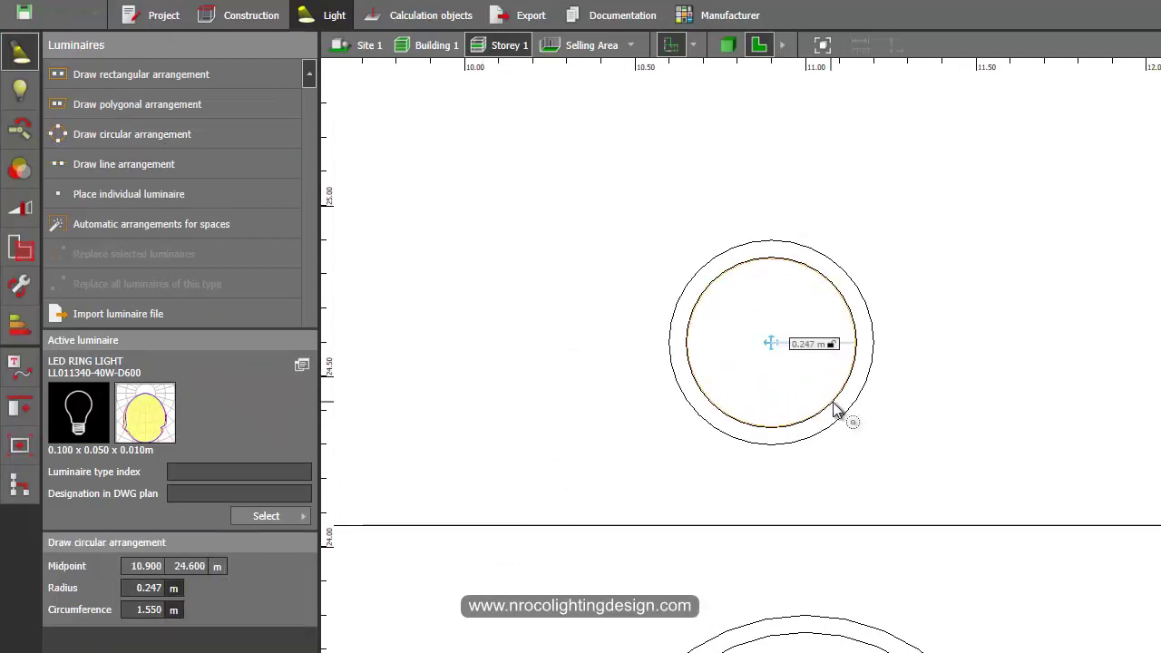
pyautogui.click(835, 409)
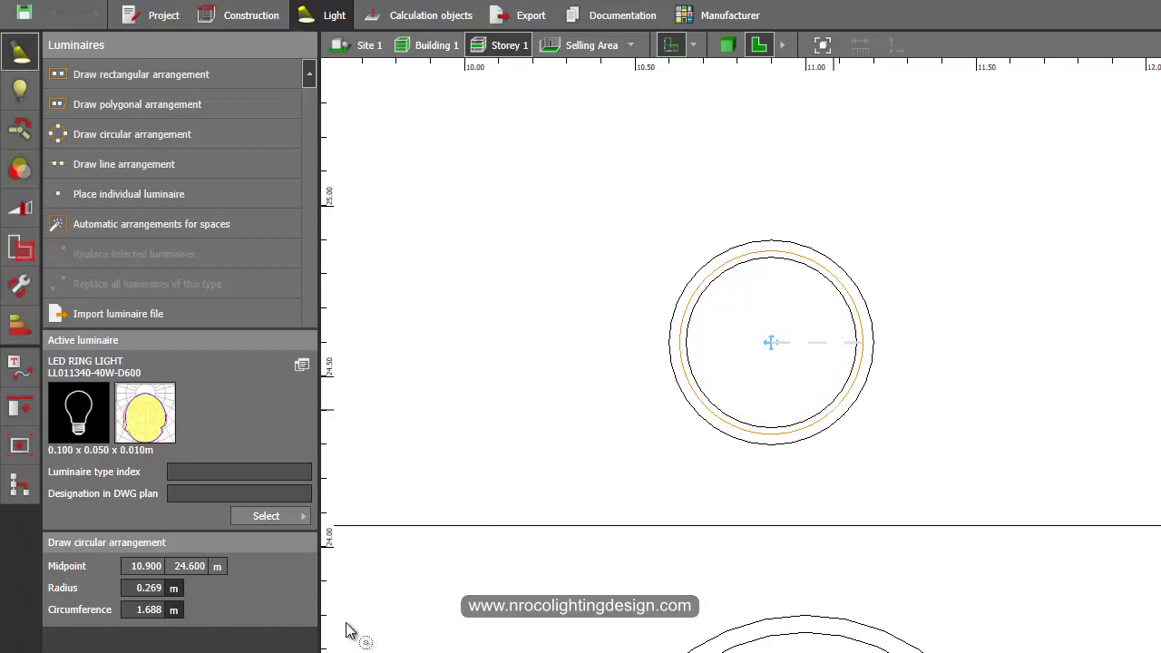
# Step: Adjust the circular arrangement's radius to about 0.273 m so the luminaires sit between the ring's inner and outer edges
pyautogui.scroll(2, 604, 358)
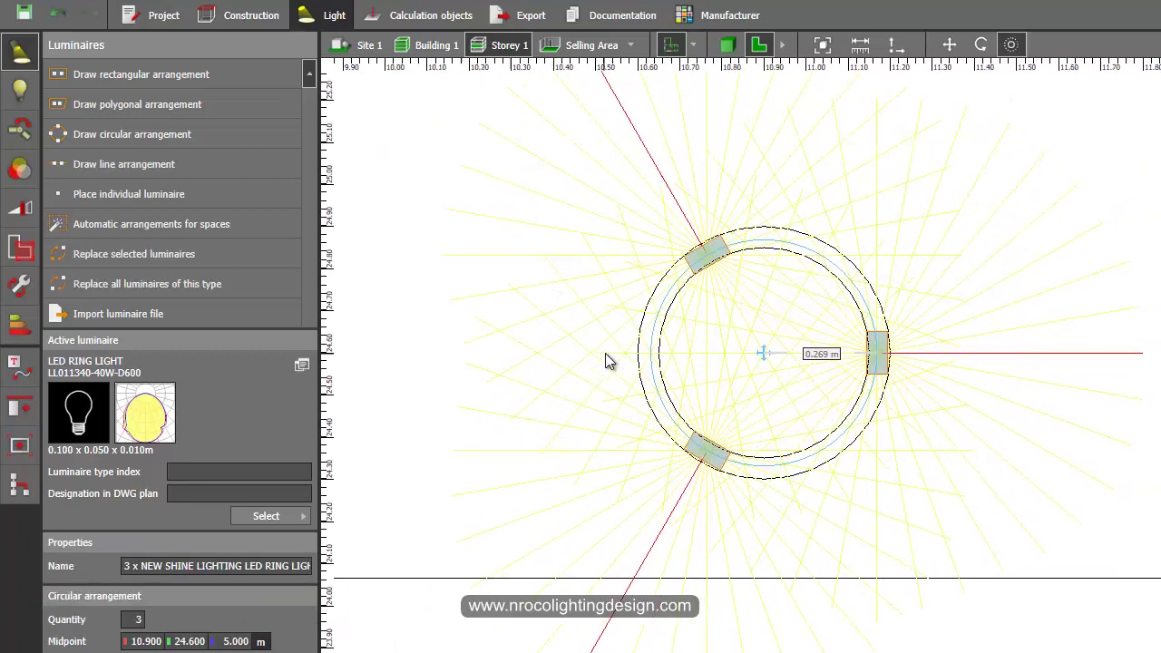
pyautogui.scroll(2, 780, 372)
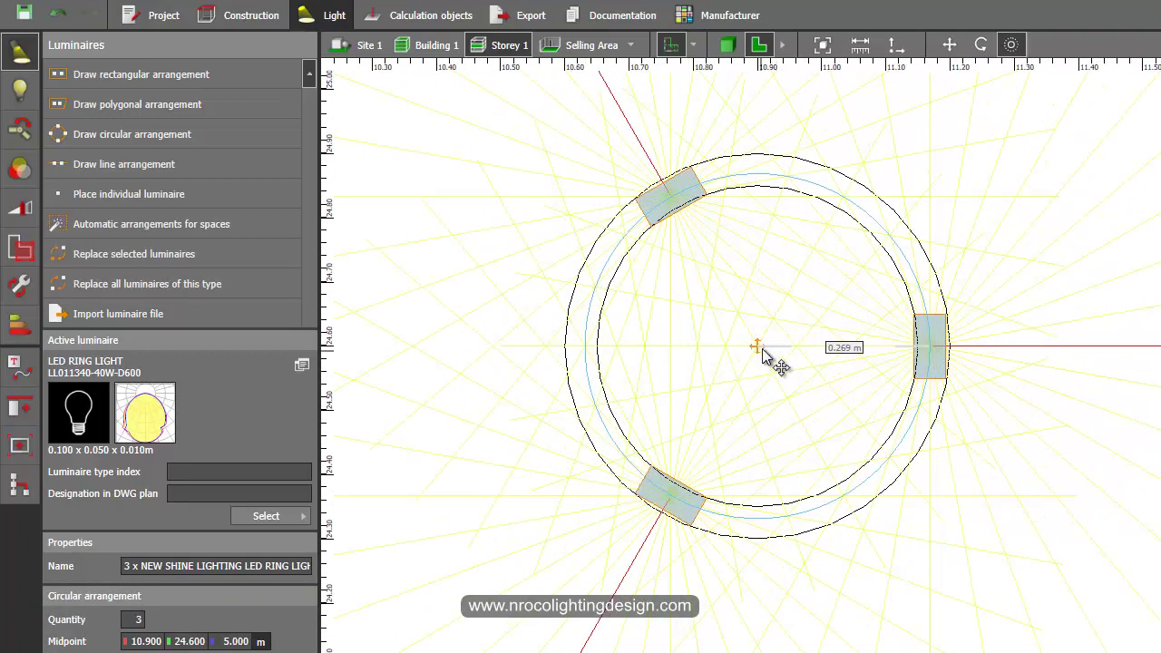
pyautogui.scroll(1, 869, 469)
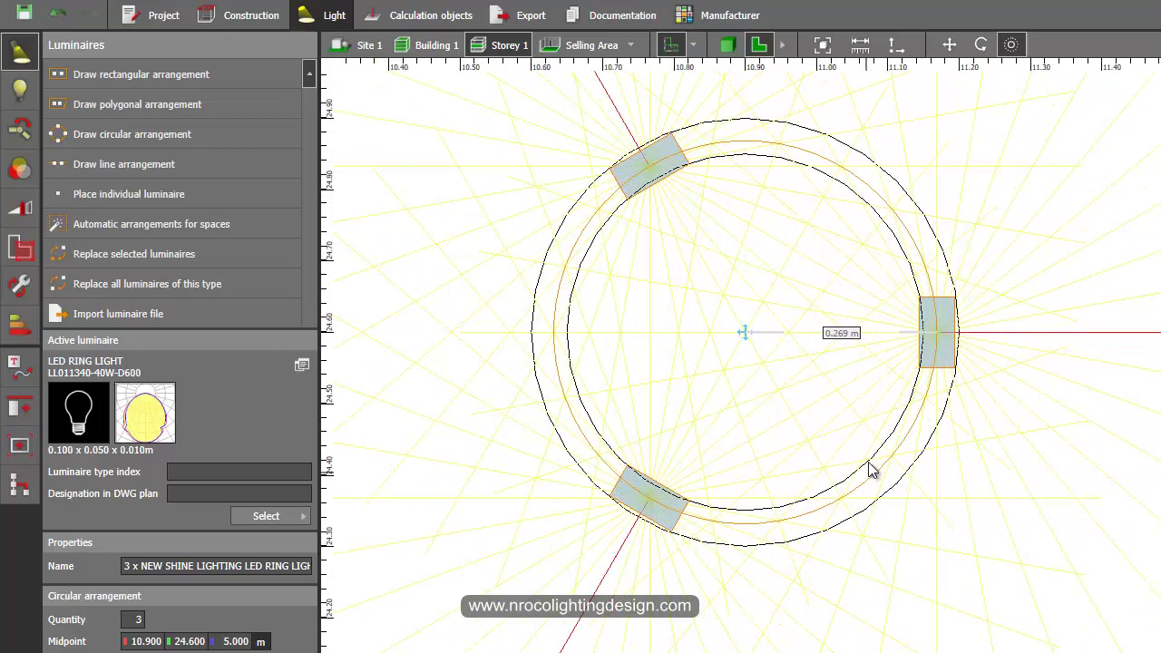
pyautogui.scroll(1, 871, 470)
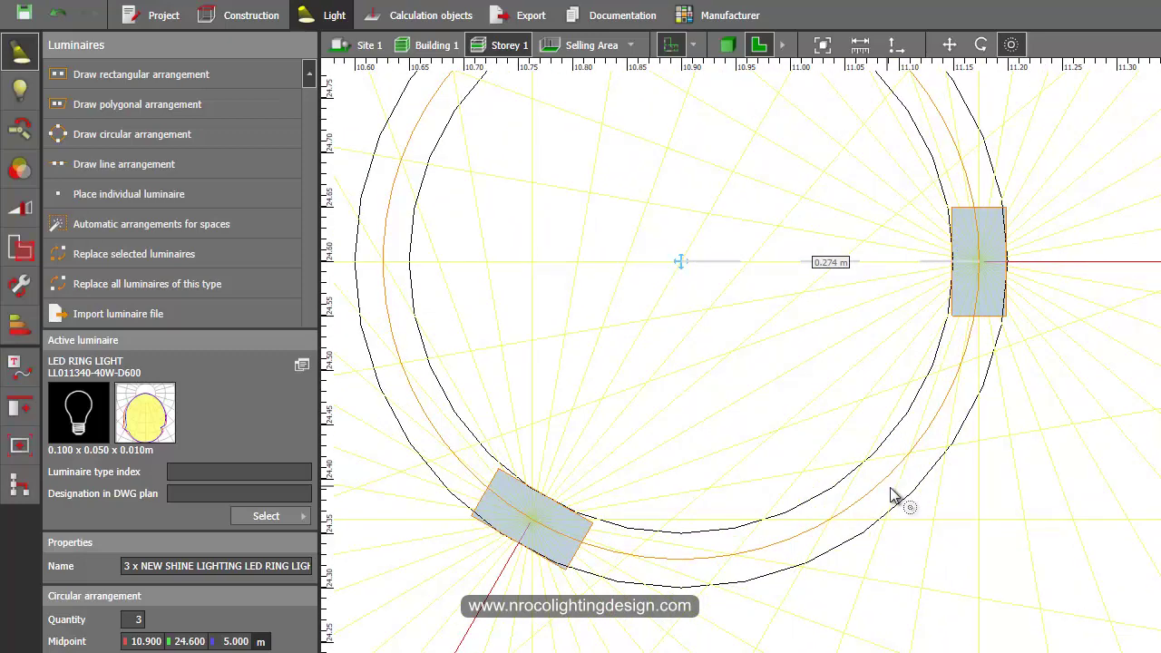
pyautogui.scroll(1, 890, 489)
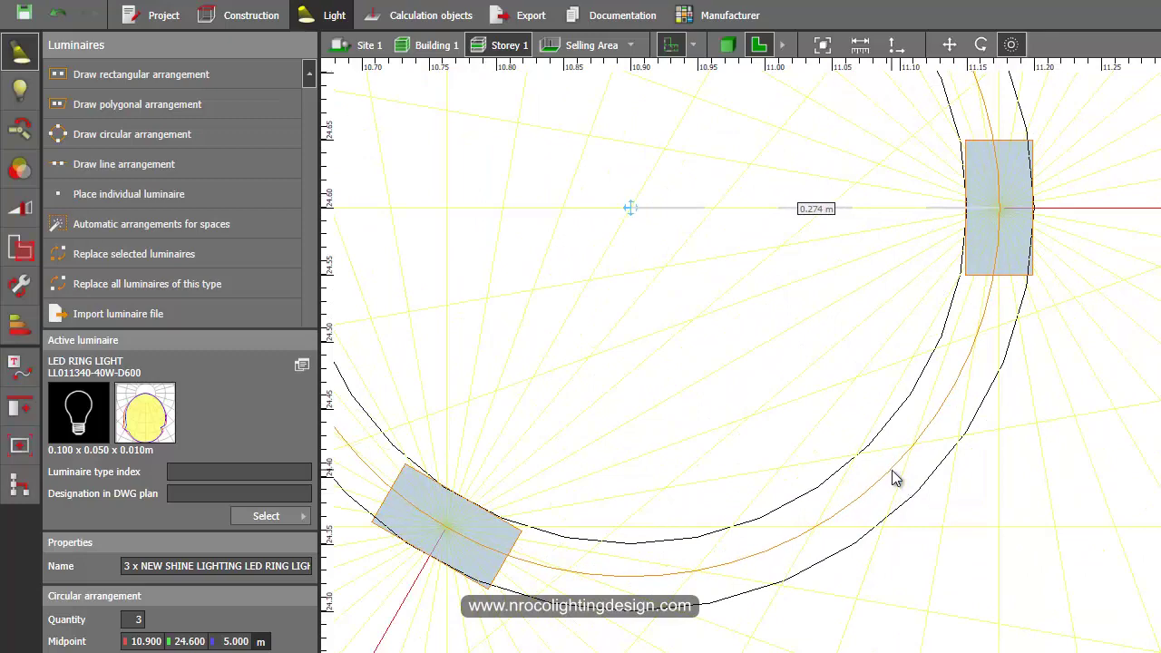
pyautogui.scroll(-1, 889, 481)
pyautogui.scroll(2, 890, 471)
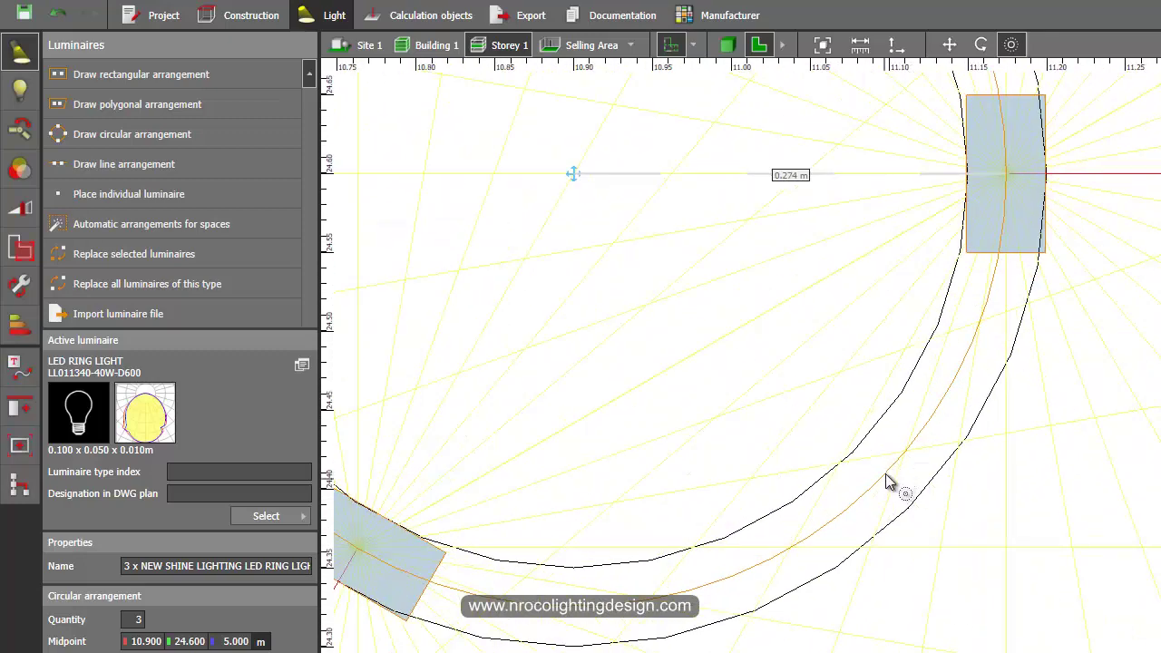
pyautogui.scroll(-1, 881, 492)
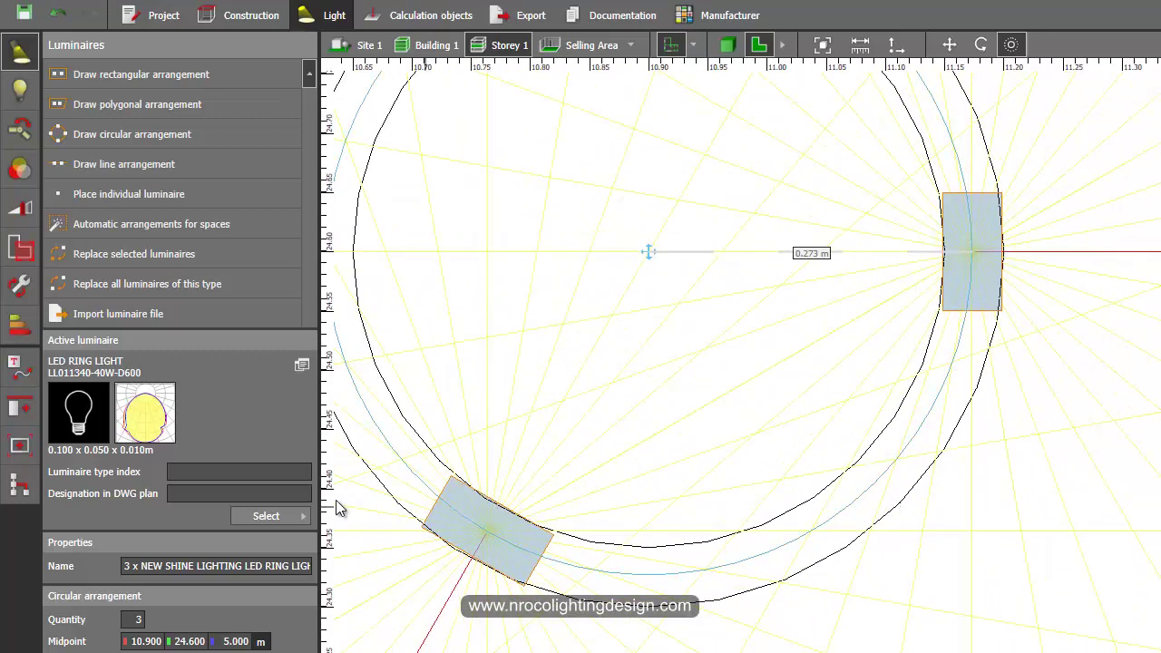
pyautogui.moveTo(579, 455); pyautogui.dragTo(662, 535, button='middle')
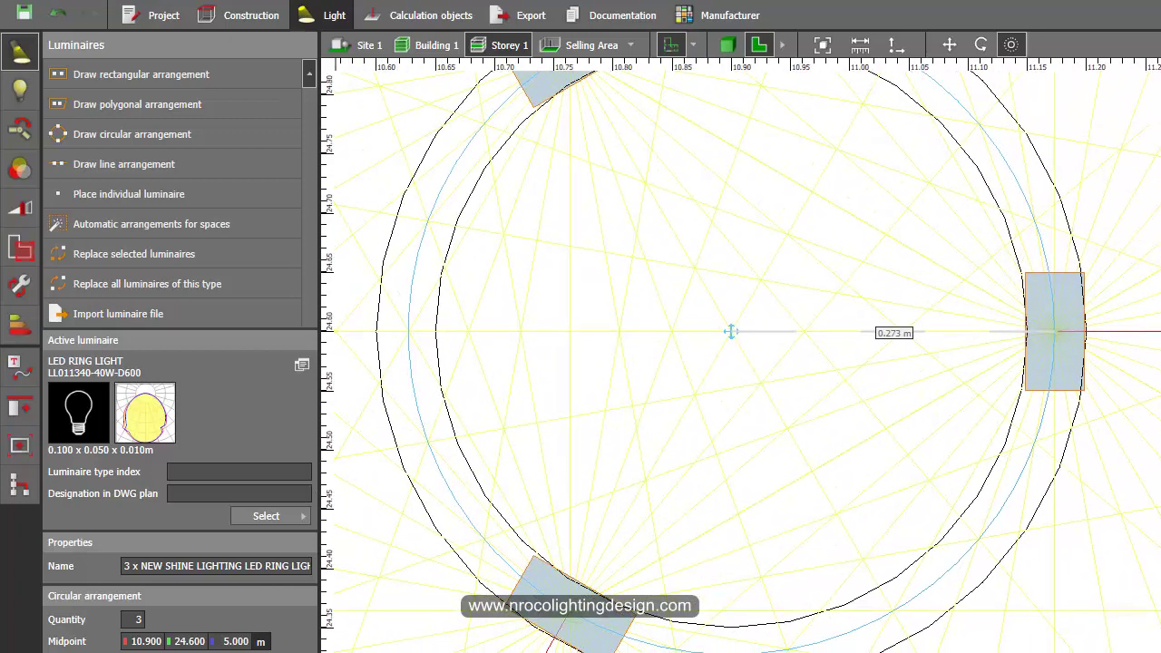
# Step: Try quantities of 20 and 18 luminaires in the circular arrangement
pyautogui.click(133, 620)
pyautogui.press('Return')
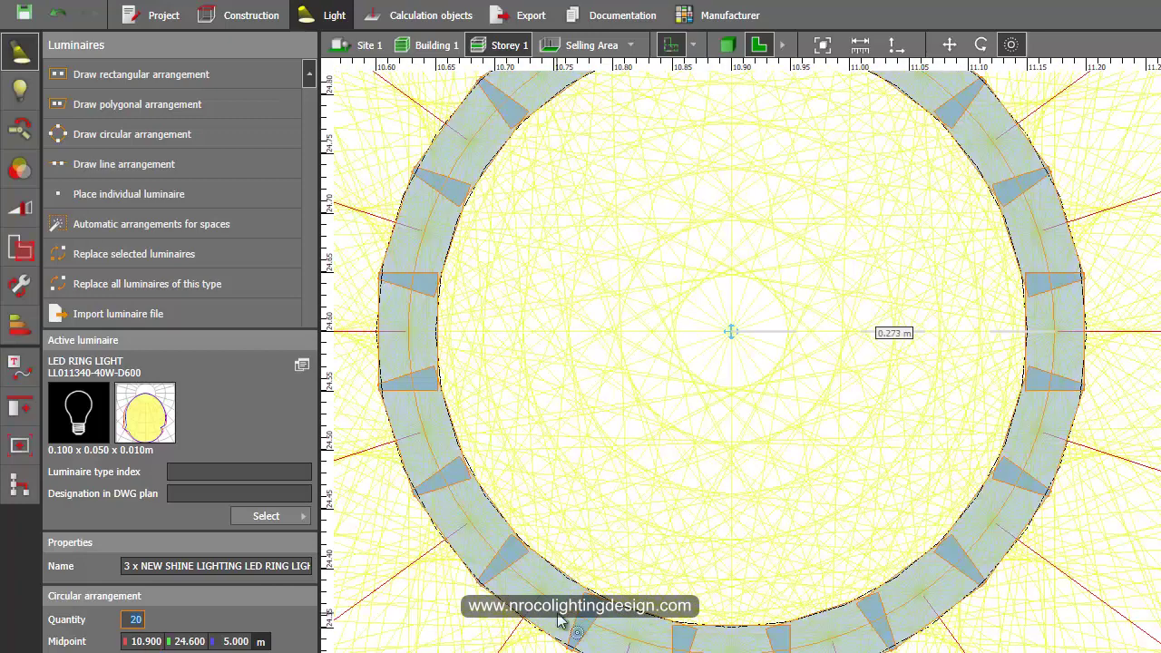
pyautogui.write('18')
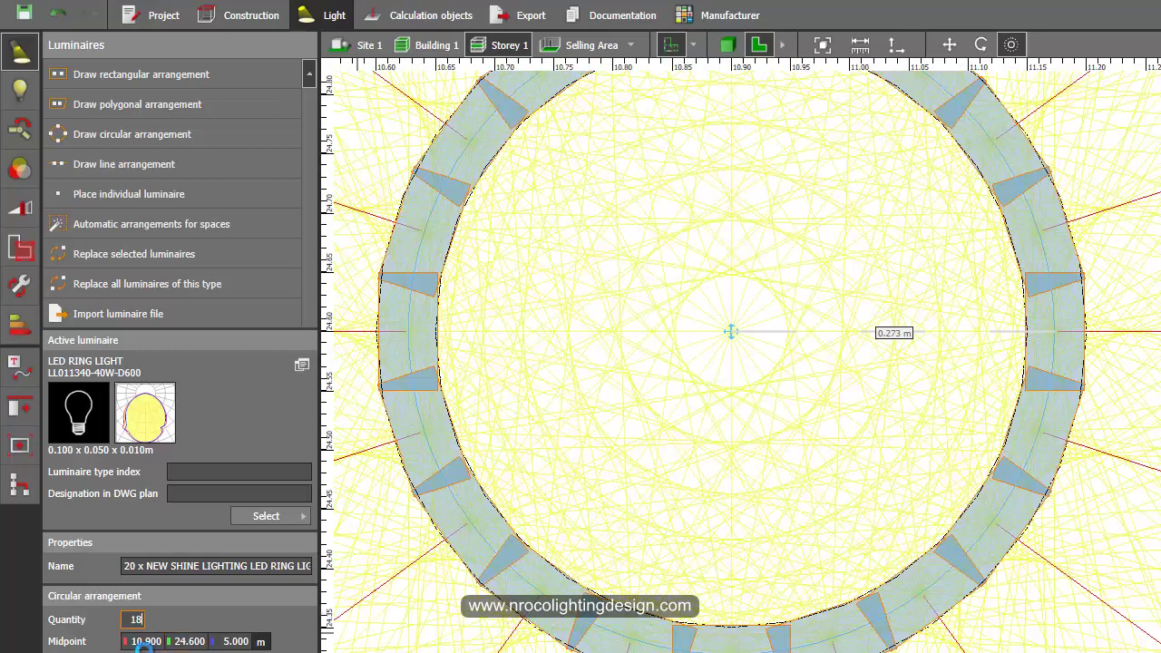
pyautogui.press('Return')
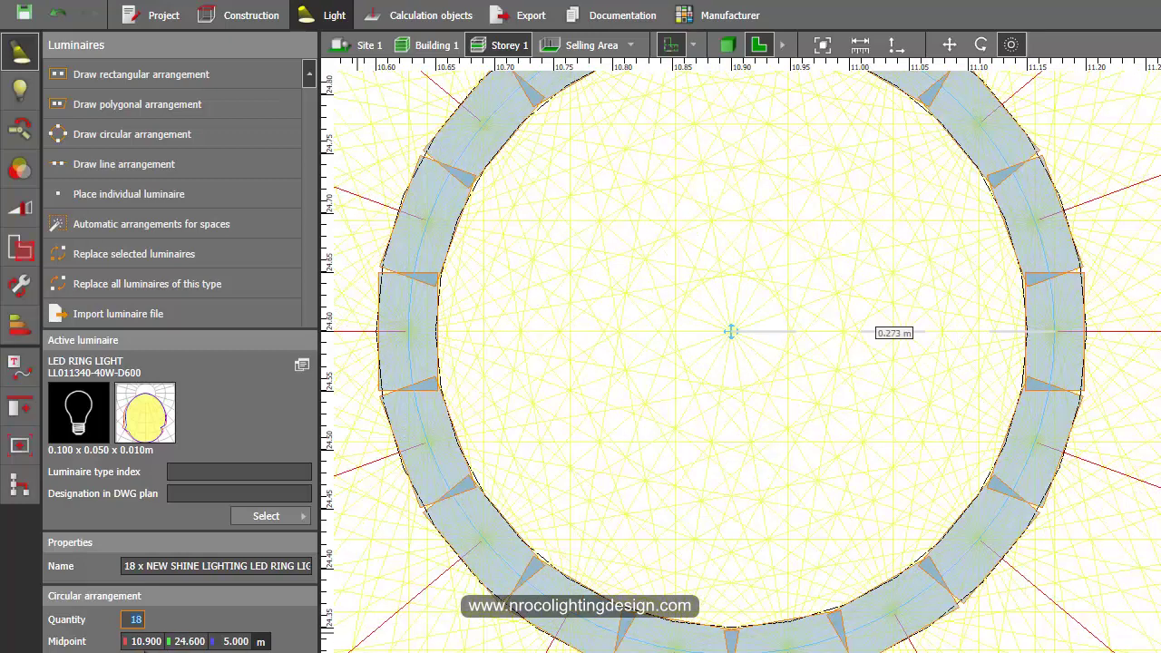
# Step: Set the circular arrangement's quantity to 19 luminaires and check how they cover the ring
pyautogui.write('19')
pyautogui.press('Return')
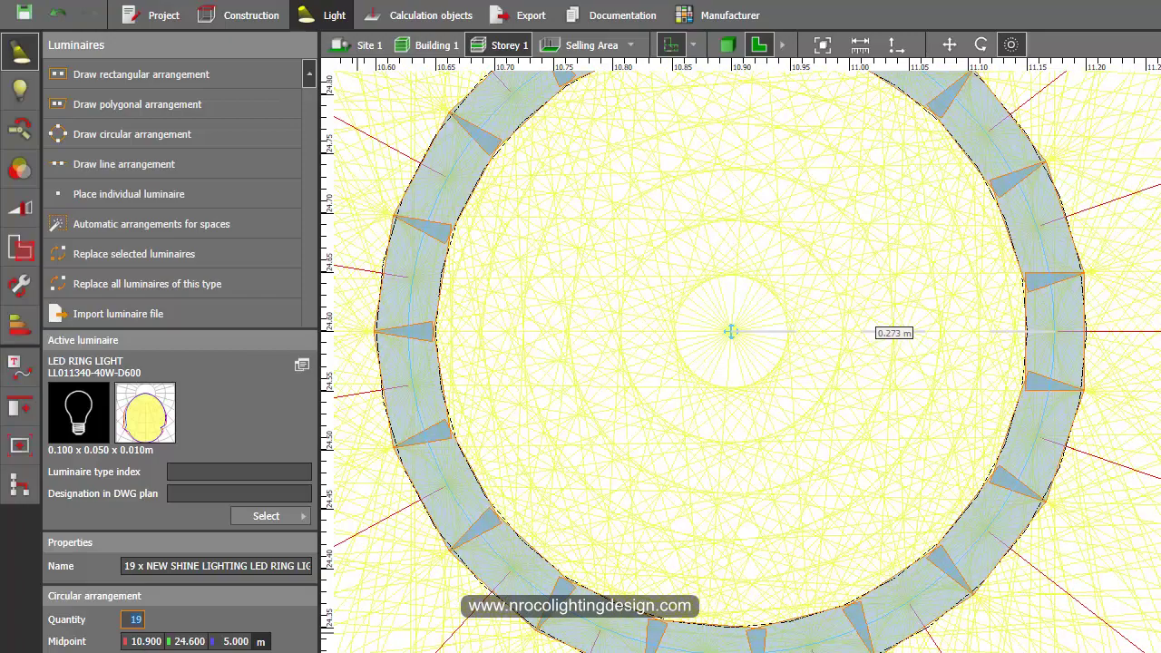
pyautogui.scroll(3, 1092, 273)
pyautogui.scroll(-5, 957, 354)
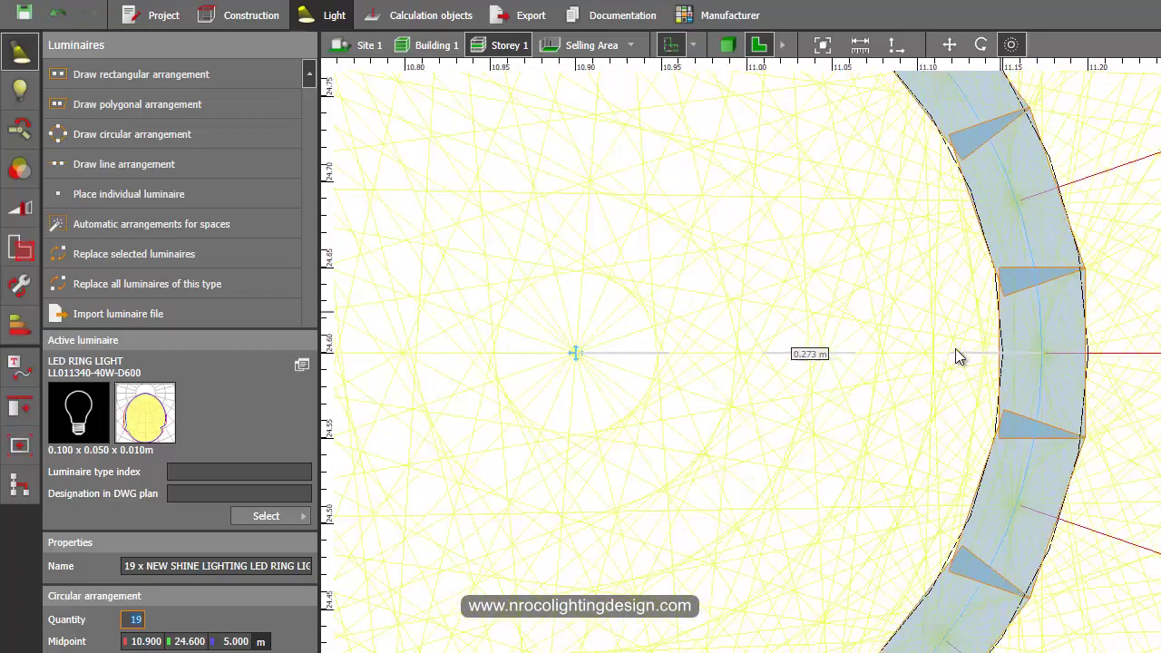
pyautogui.moveTo(841, 391); pyautogui.dragTo(863, 404, button='middle')
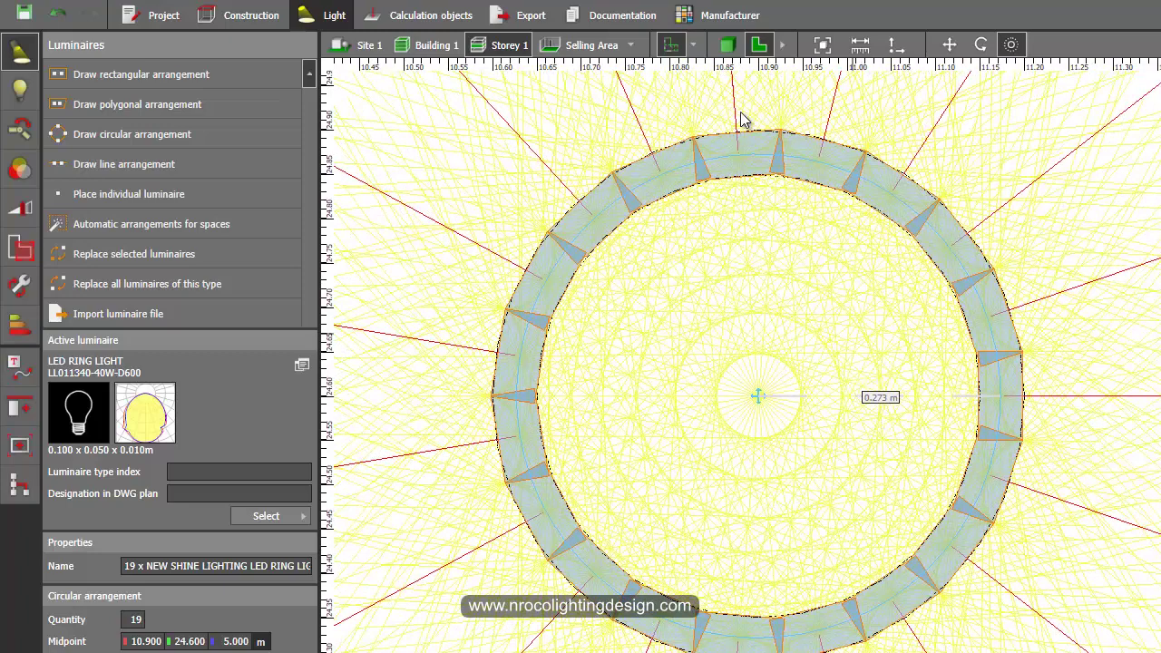
# Step: Deselect the circular arrangement in the 3D view and examine the luminaire ring at the ceiling above the modelled rings
pyautogui.click(733, 50)
pyautogui.moveTo(508, 364); pyautogui.dragTo(618, 327, button='right')
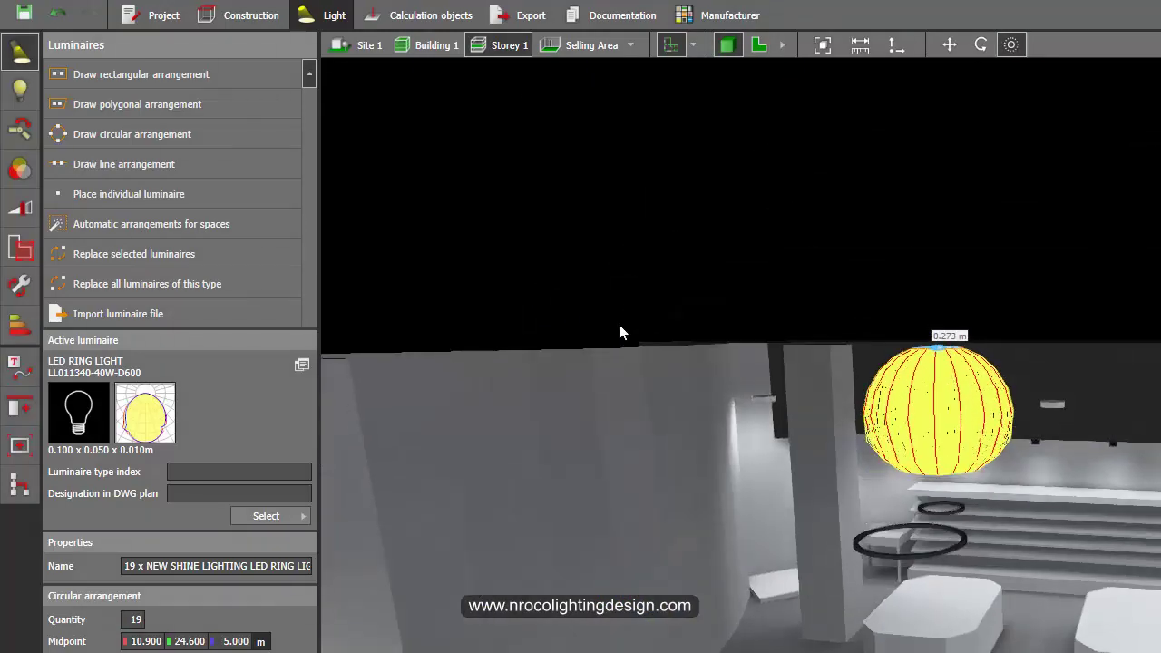
pyautogui.scroll(2, 796, 281)
pyautogui.moveTo(797, 287)
pyautogui.mouseDown(button='right')
pyautogui.moveTo(801, 256)
pyautogui.moveTo(799, 272)
pyautogui.mouseUp(button='right')
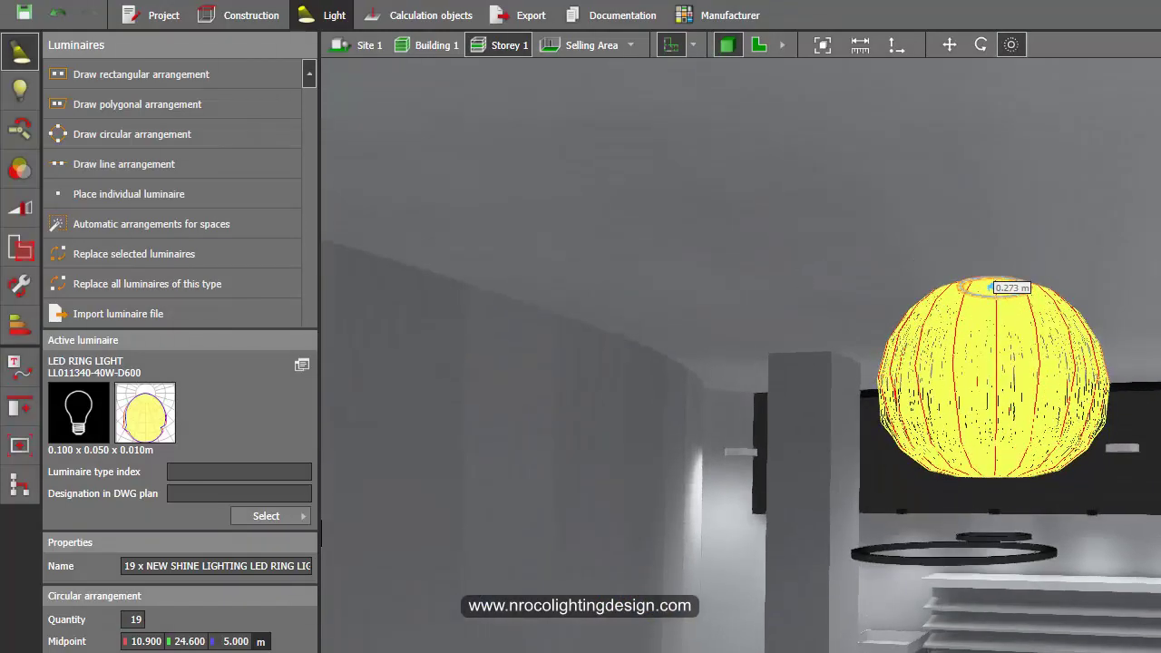
pyautogui.click(1035, 317)
pyautogui.scroll(3, 1035, 318)
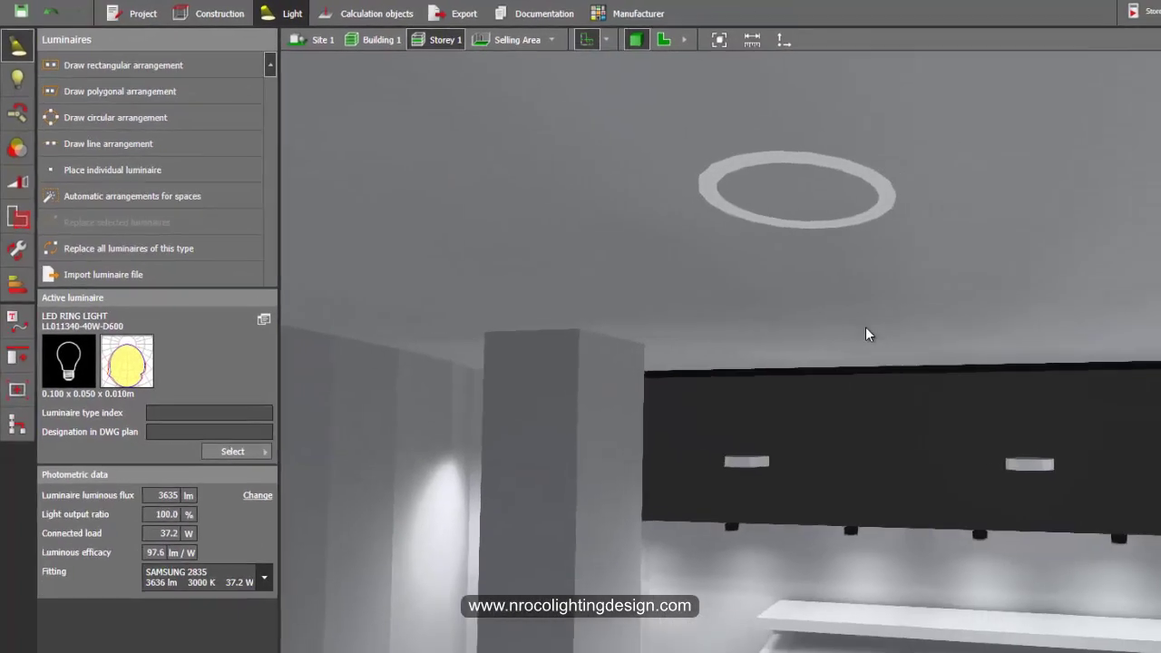
pyautogui.scroll(-3, 998, 444)
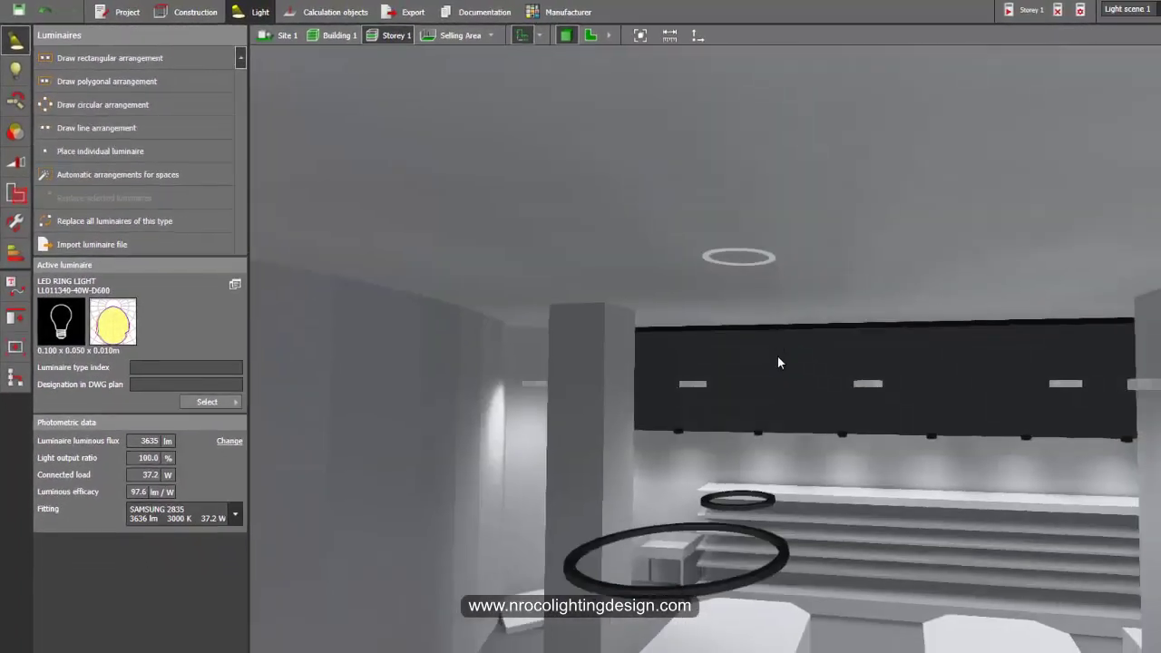
pyautogui.moveTo(778, 357); pyautogui.dragTo(794, 262, button='right')
# Step: Select the ceiling luminaire ring, compare its height with the model in a side elevation, and return to the 3D view
pyautogui.click(788, 180)
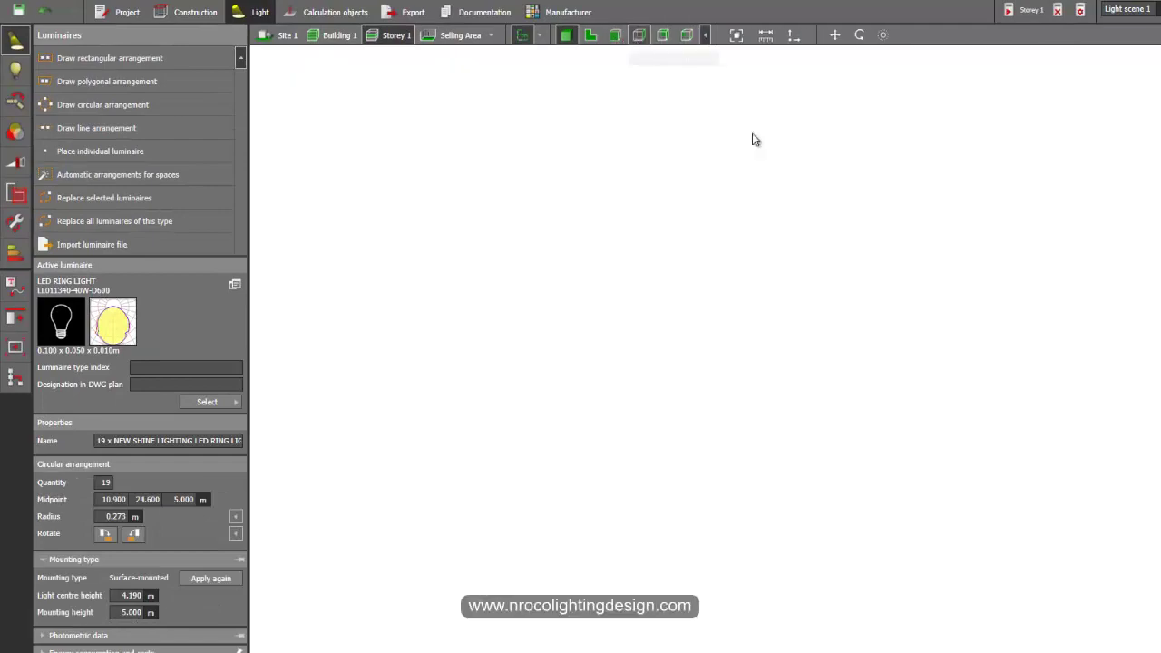
pyautogui.click(639, 35)
pyautogui.scroll(10, 841, 314)
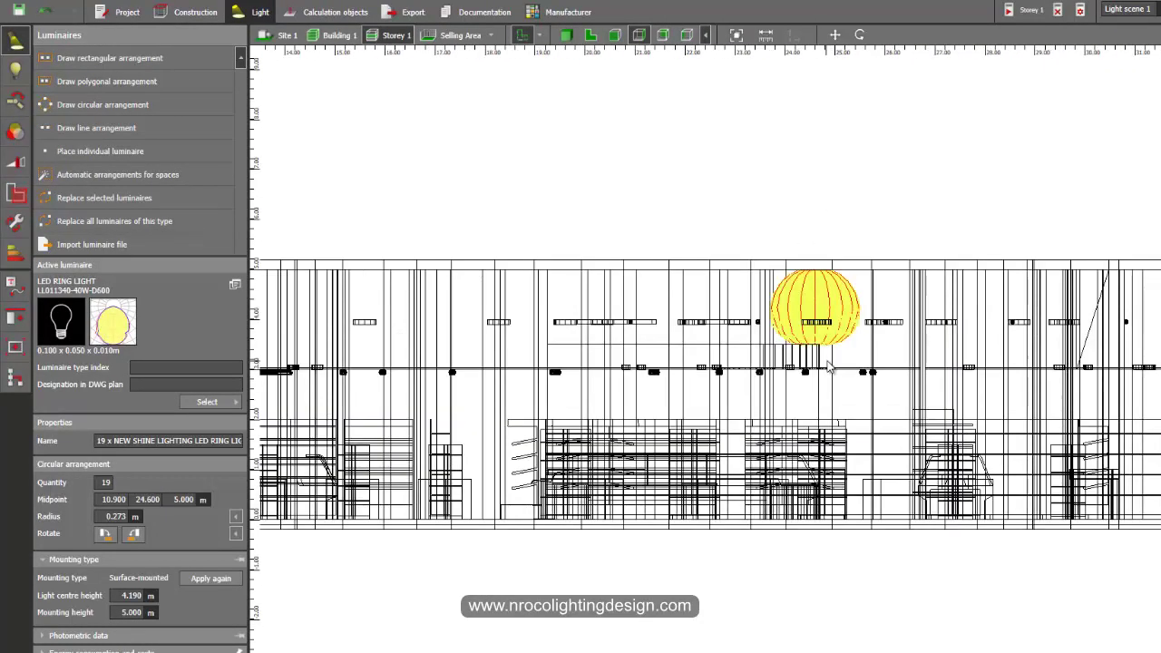
pyautogui.click(566, 36)
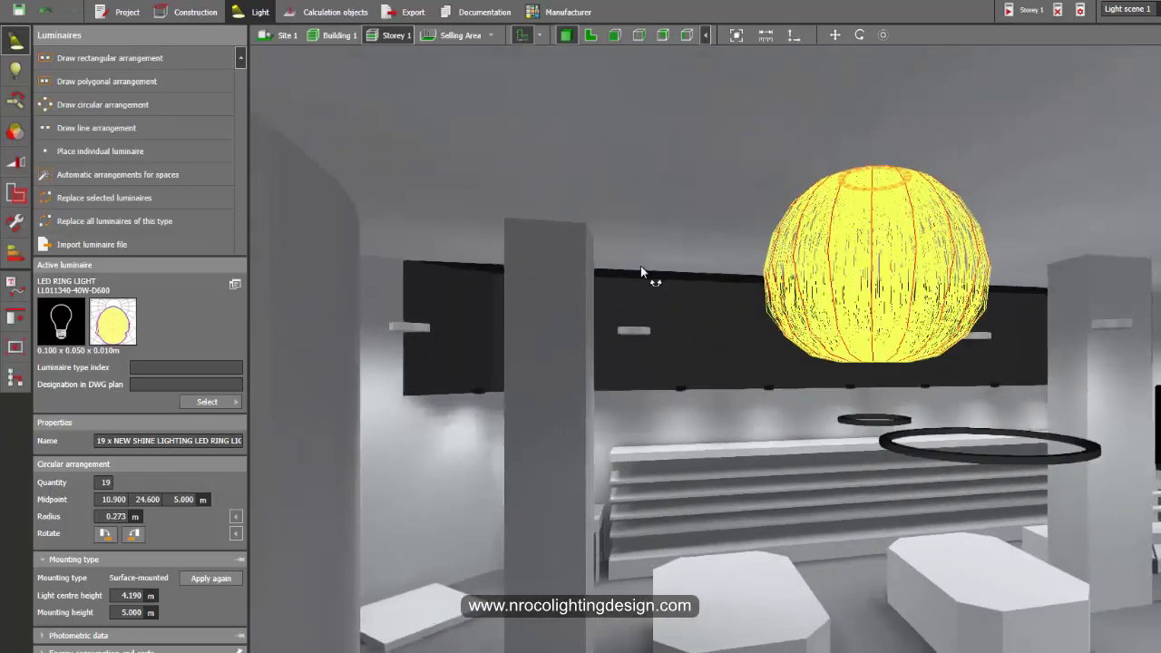
# Step: Move the circular luminaire arrangement from the ceiling down to the small modelled ring at a height of 3.000 m
pyautogui.moveTo(641, 266); pyautogui.dragTo(856, 265, button='right')
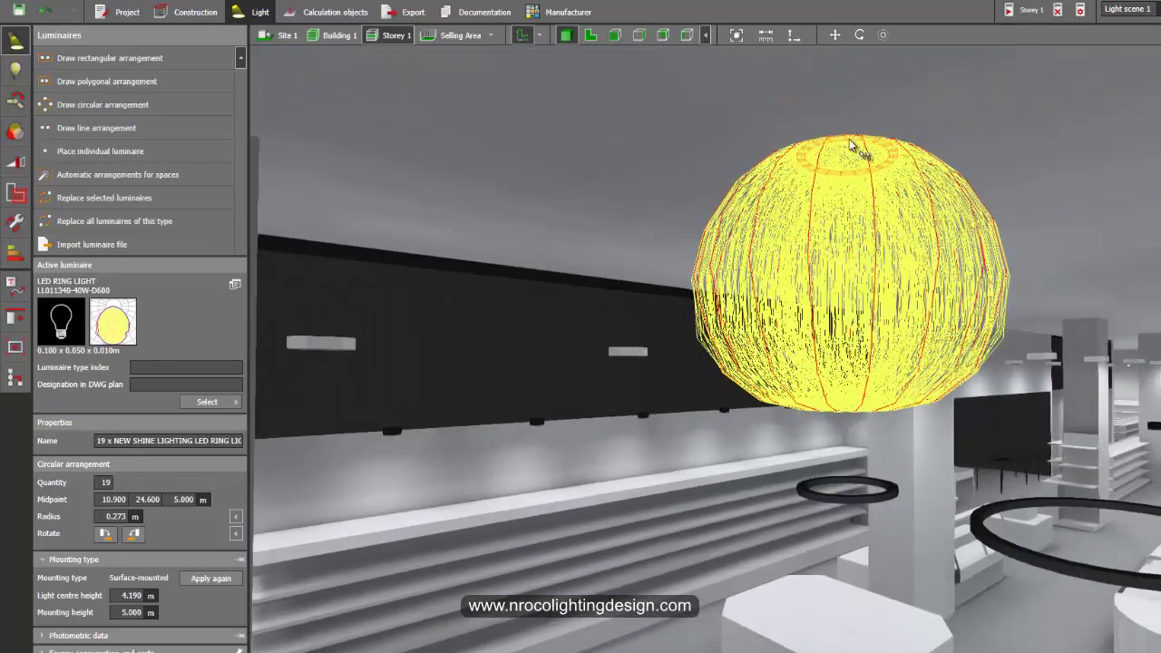
pyautogui.rightClick(846, 138)
pyautogui.click(869, 148)
pyautogui.moveTo(850, 58); pyautogui.dragTo(863, 220)
pyautogui.moveTo(892, 182); pyautogui.dragTo(894, 159, button='right')
pyautogui.moveTo(856, 107); pyautogui.dragTo(889, 461)
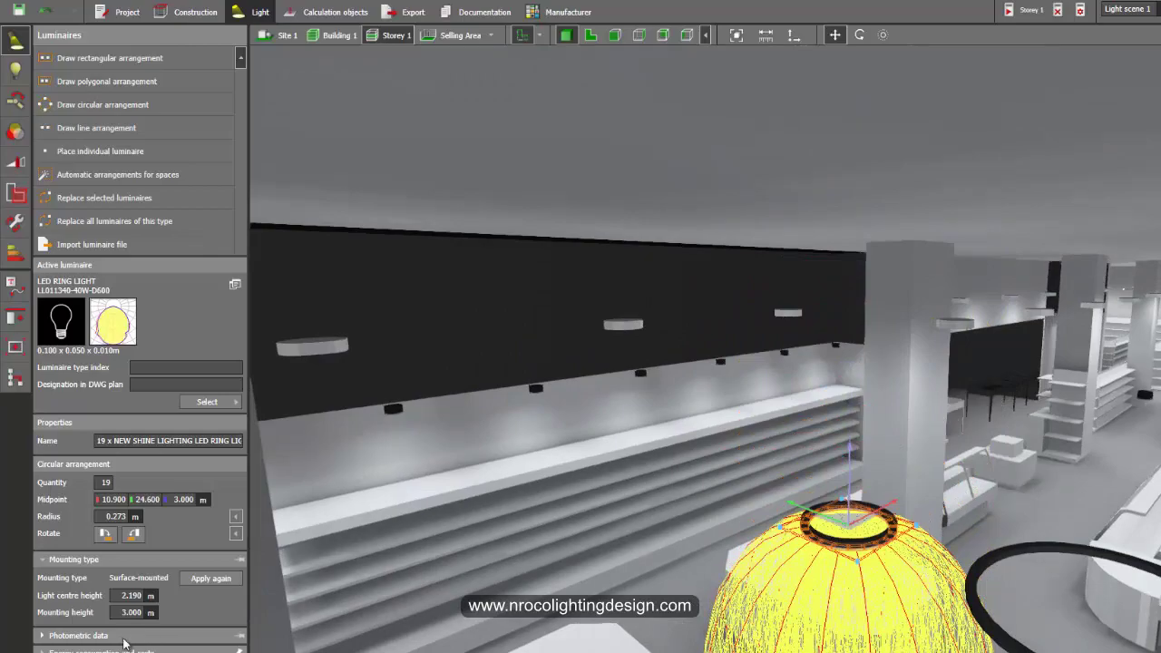
# Step: Check the luminaire circle's fit against the underside of the small ring in a side elevation and from below in 3D
pyautogui.moveTo(560, 422); pyautogui.dragTo(572, 373)
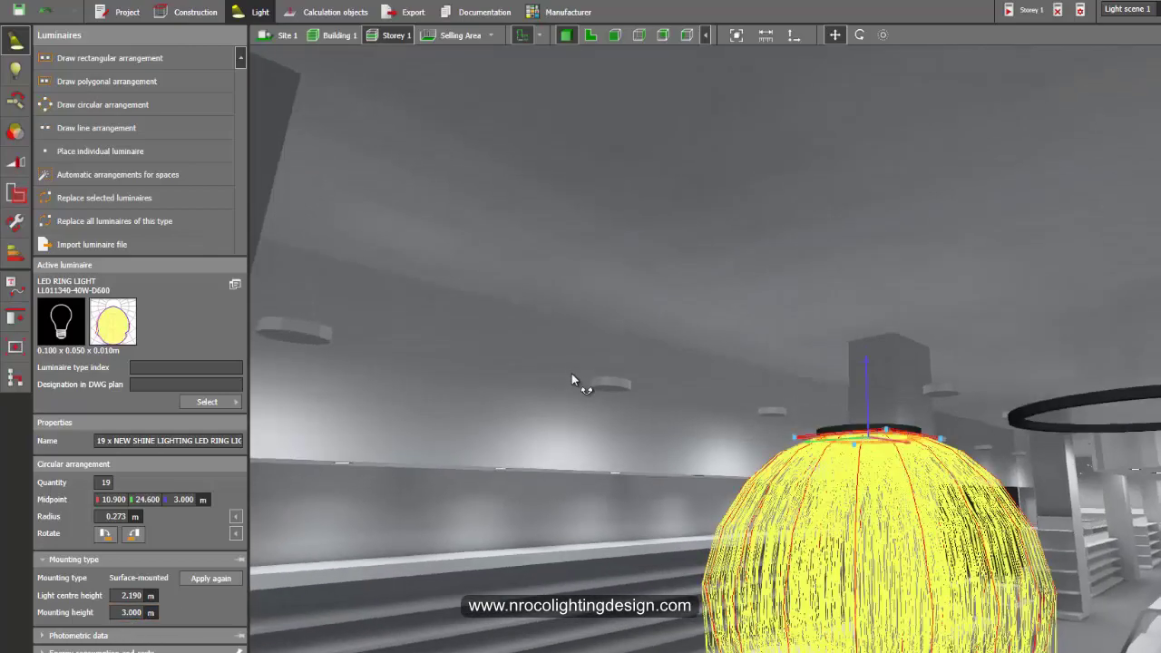
pyautogui.moveTo(572, 373); pyautogui.dragTo(577, 365, button='right')
pyautogui.click(616, 36)
pyautogui.scroll(5, 661, 279)
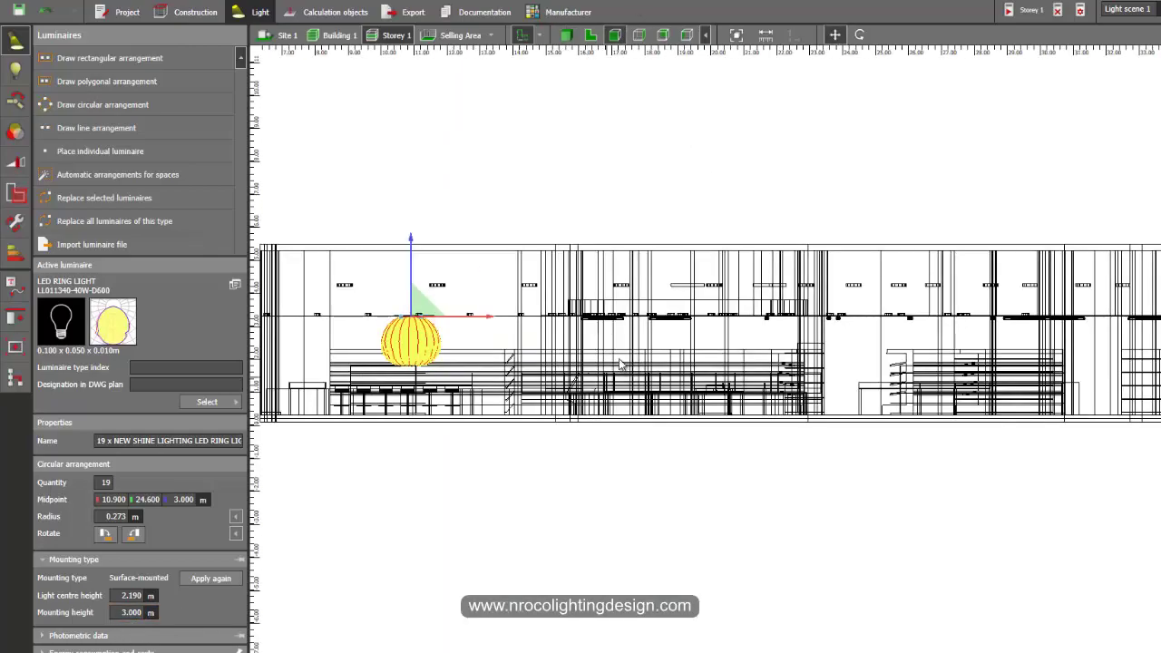
pyautogui.scroll(10, 630, 241)
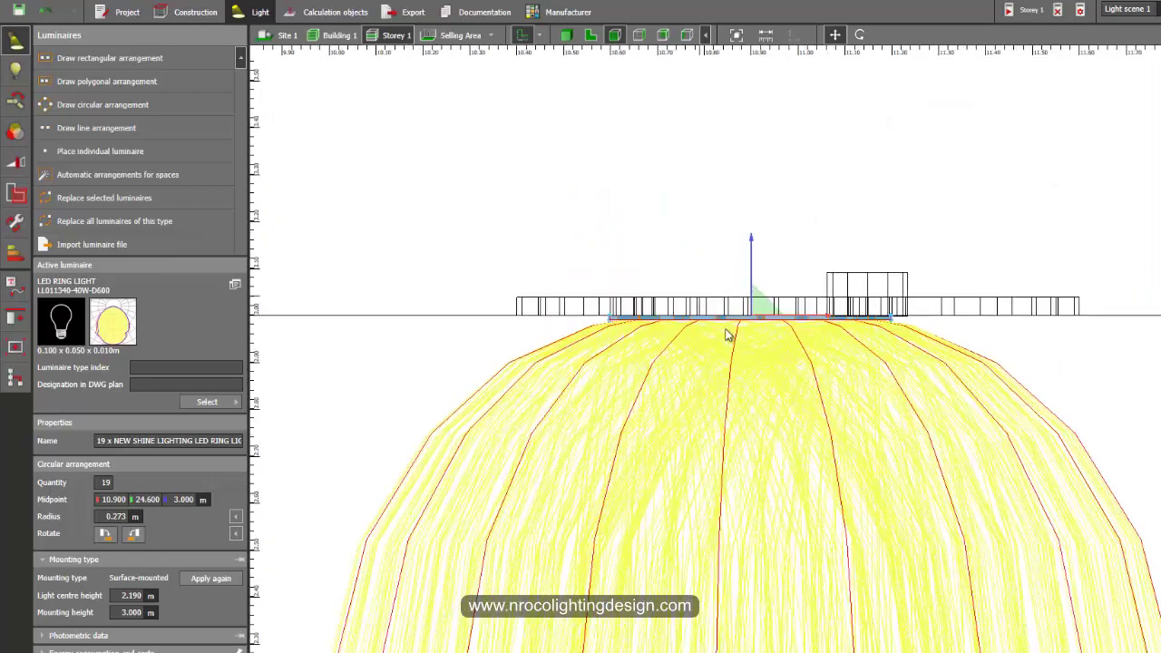
pyautogui.scroll(2, 802, 282)
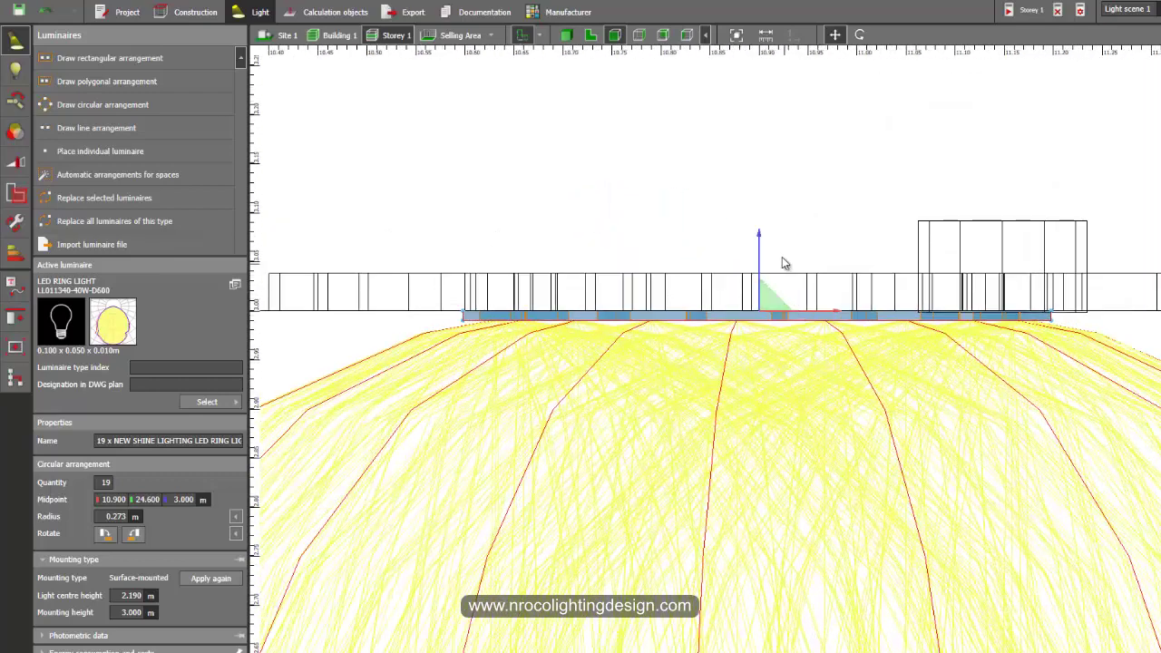
pyautogui.click(566, 35)
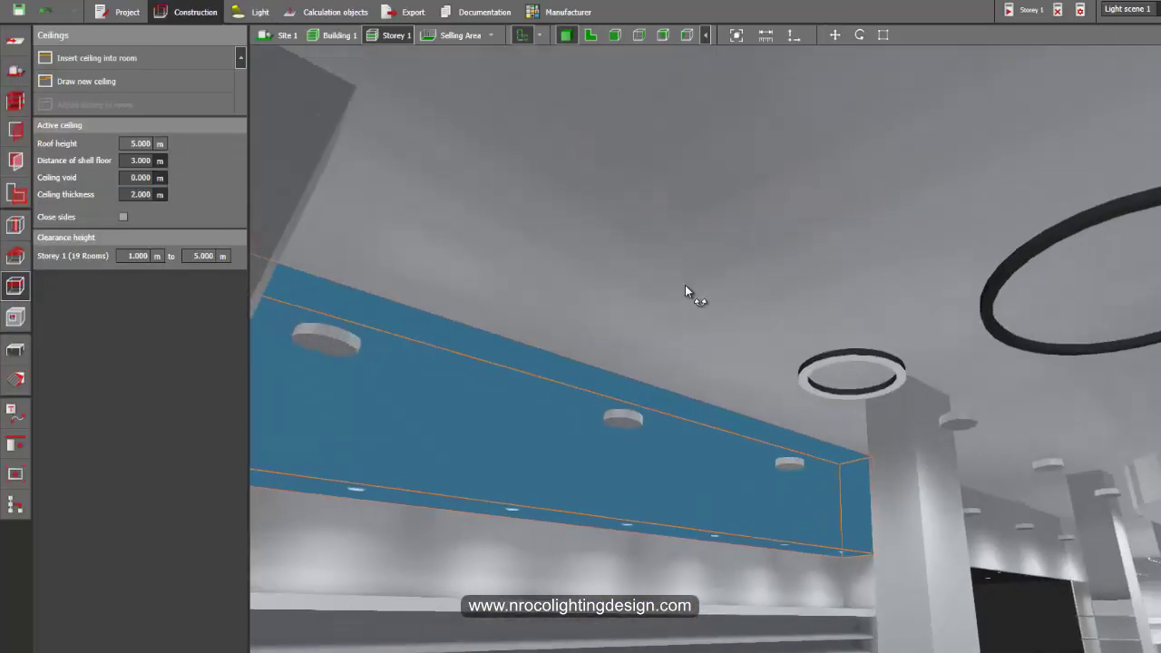
pyautogui.scroll(5, 691, 400)
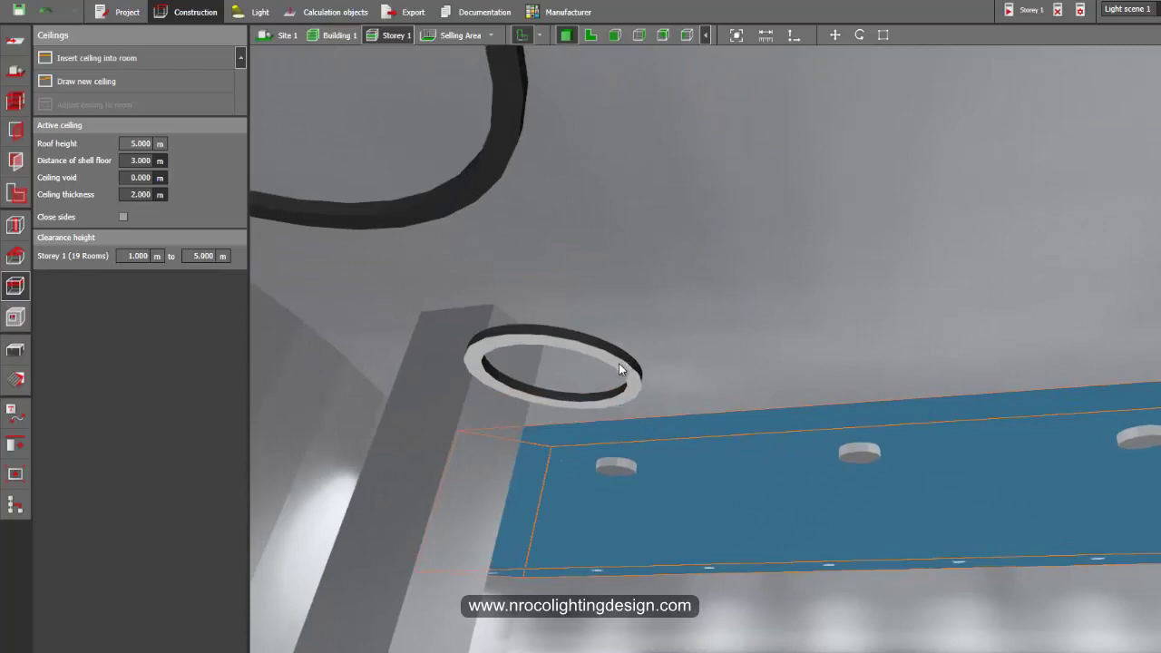
pyautogui.click(620, 367)
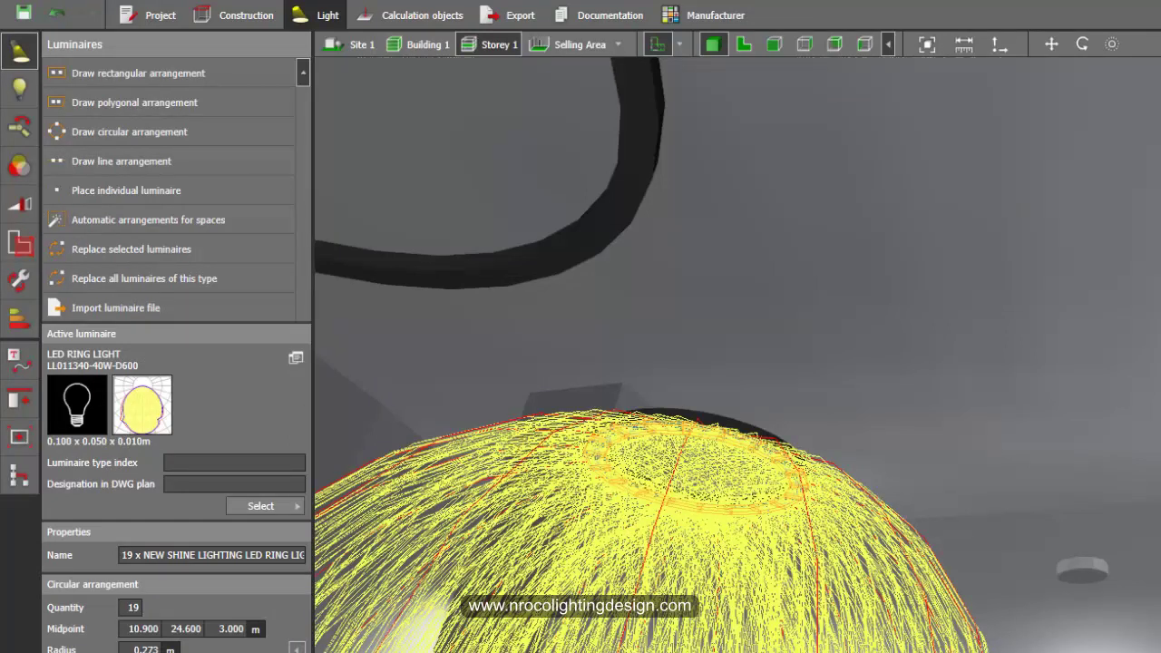
# Step: Expand the photometric data of the circular arrangement's luminaire and open its lamp properties for changing
pyautogui.click(123, 607)
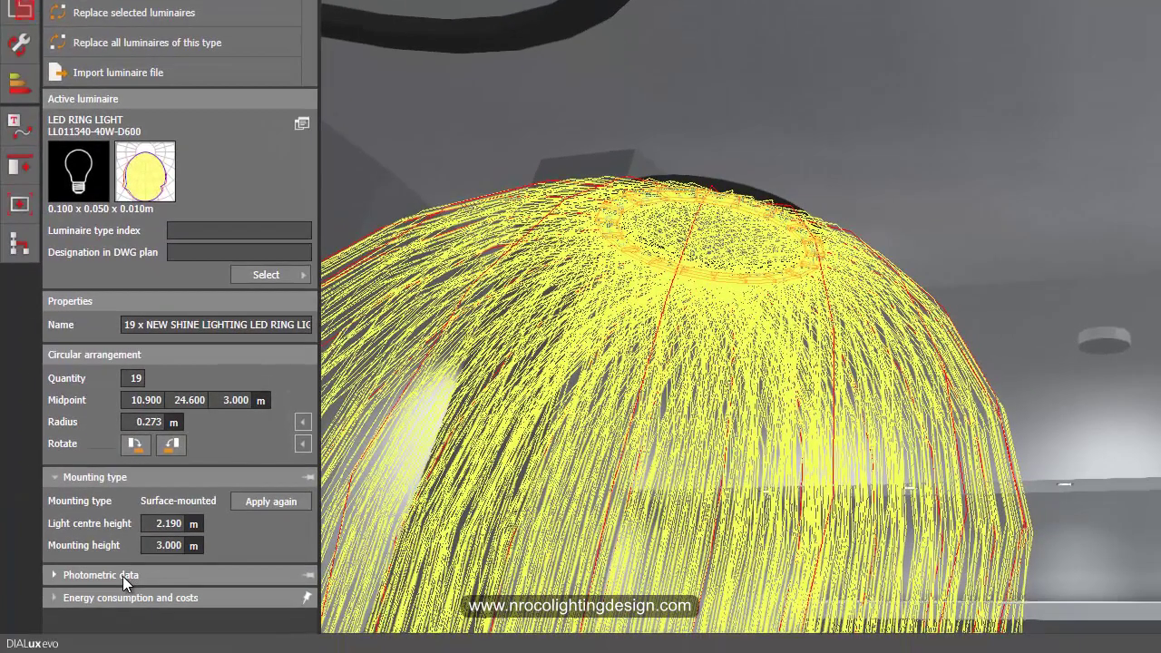
pyautogui.click(122, 576)
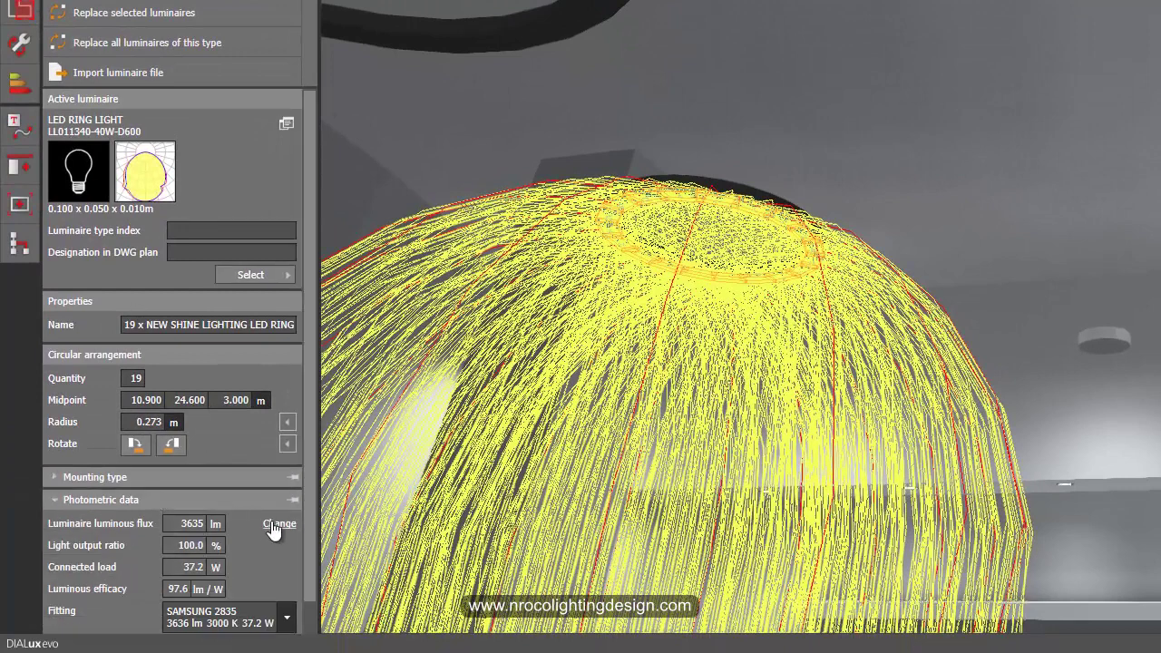
pyautogui.scroll(-1, 276, 529)
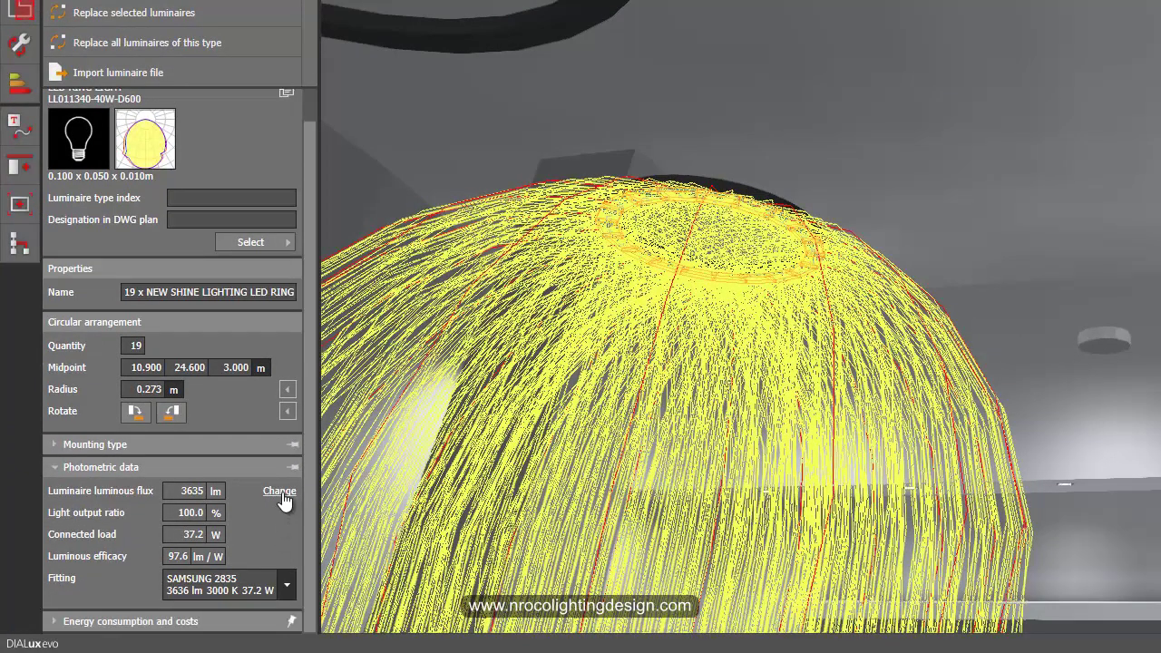
pyautogui.click(280, 492)
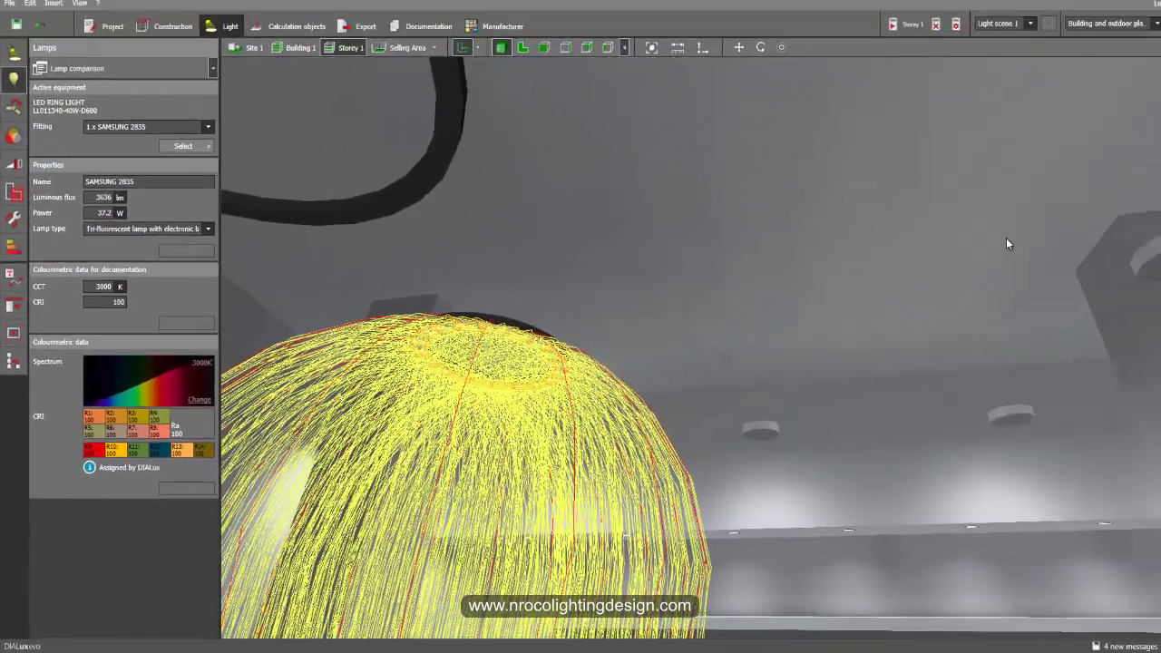
# Step: Switch to Calculator and divide the lamp's luminous flux of 3636 lm by 19 luminaires
pyautogui.hotkey('alt', 'Tab')
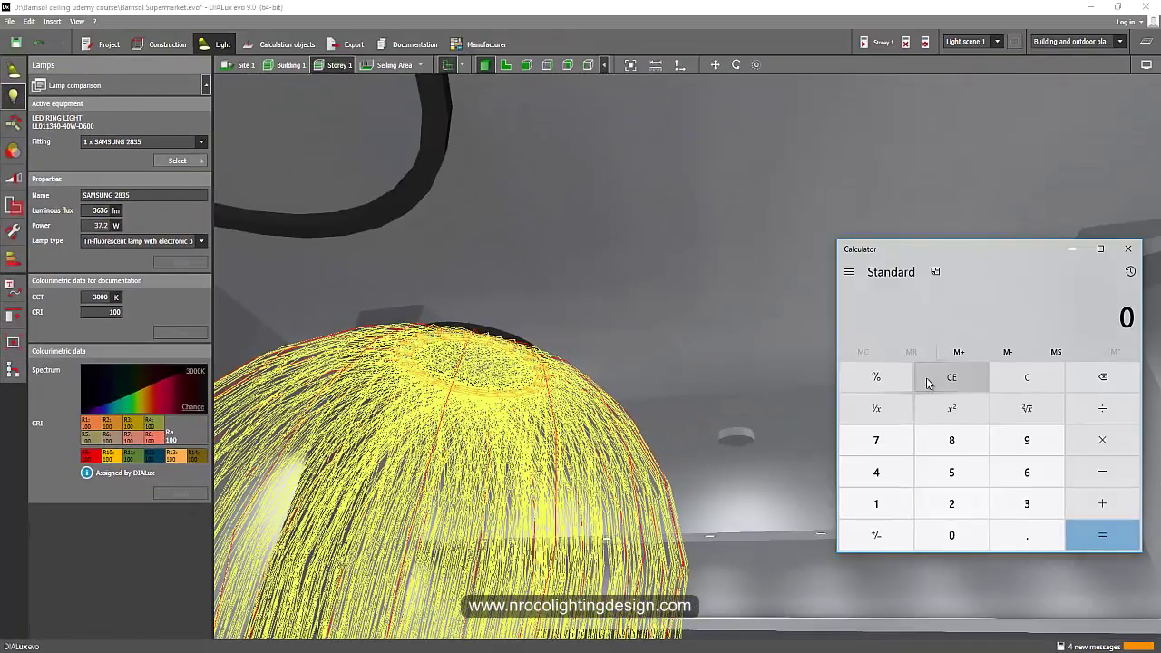
pyautogui.click(1026, 502)
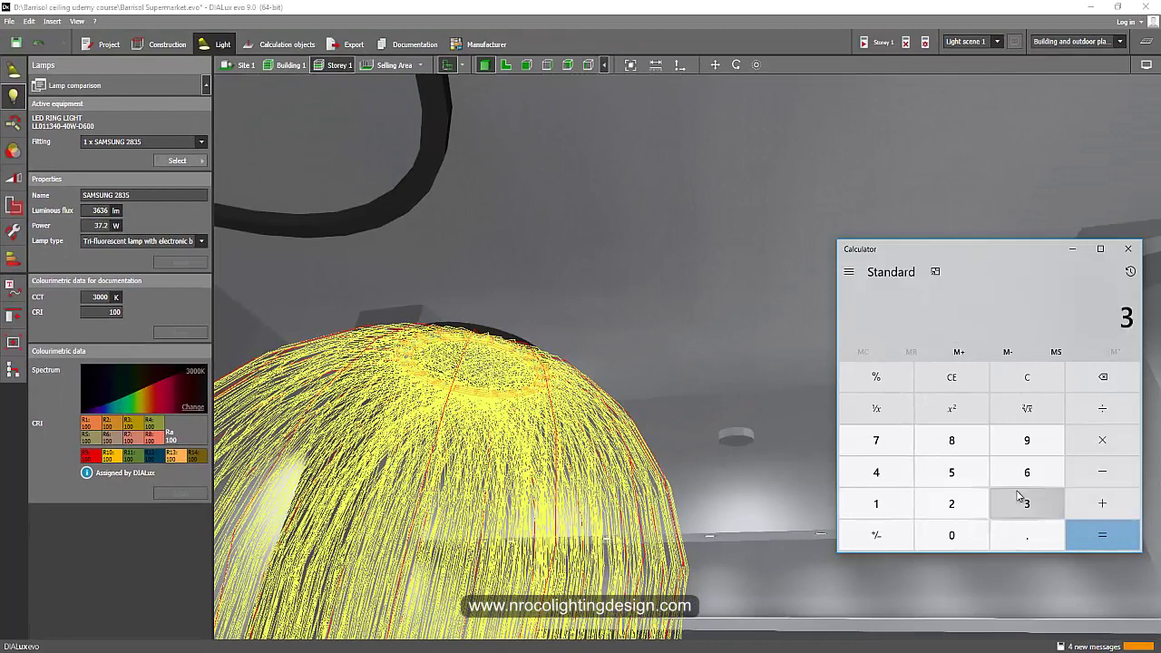
pyautogui.click(1027, 474)
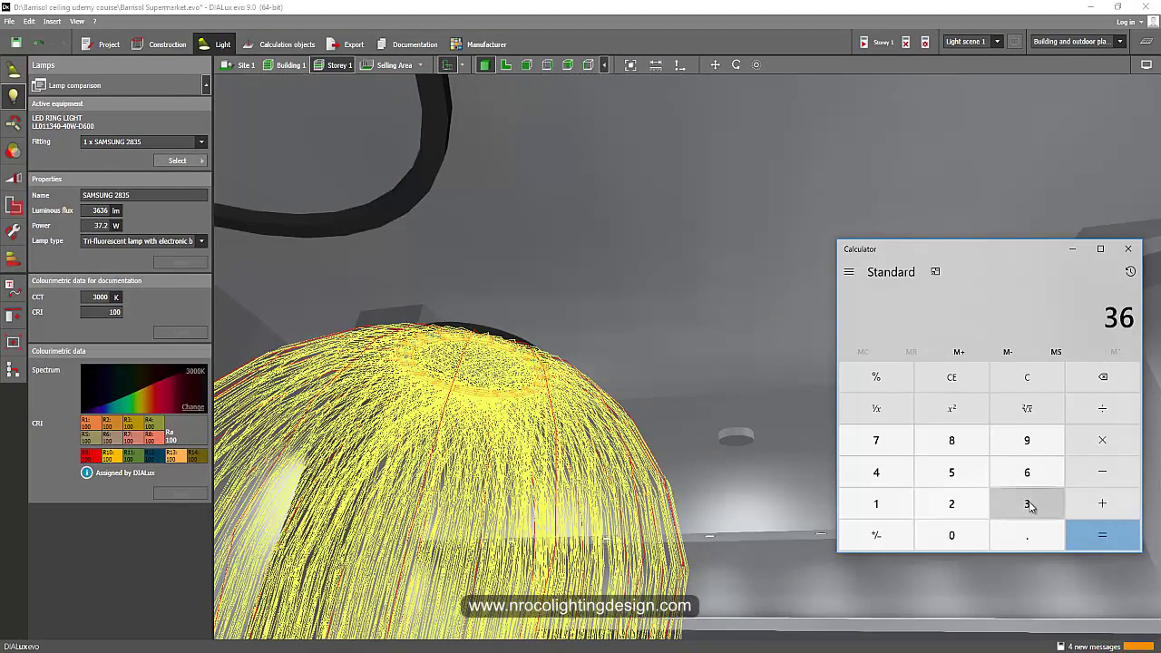
pyautogui.click(1026, 502)
pyautogui.click(1027, 475)
pyautogui.click(1102, 408)
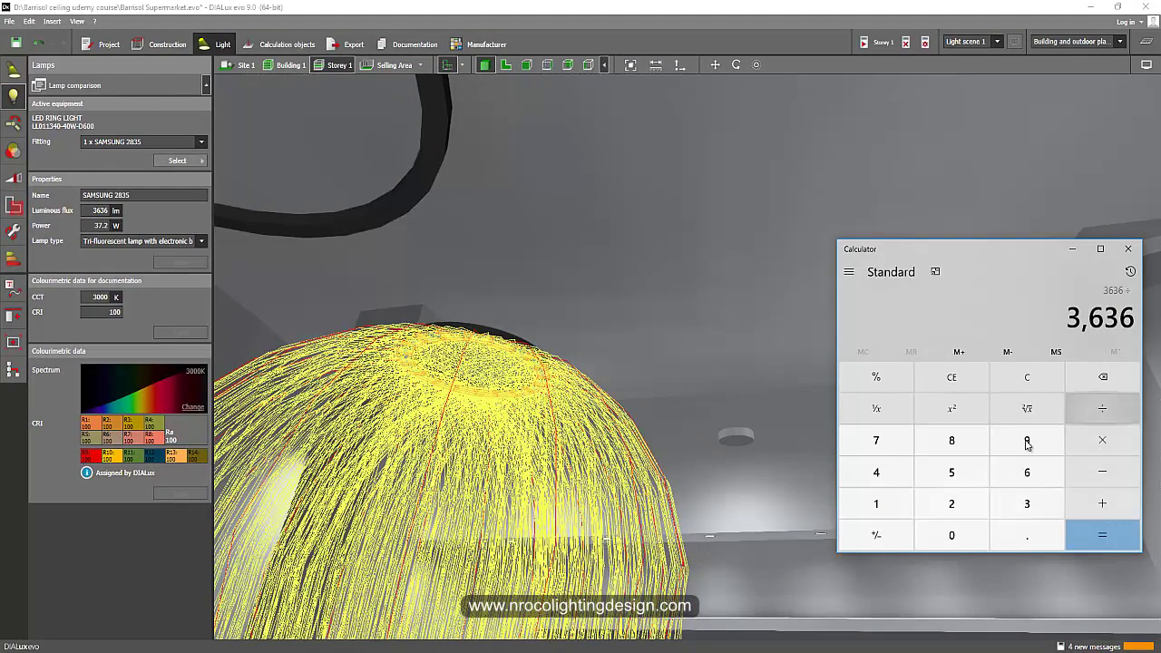
pyautogui.click(876, 502)
pyautogui.click(1026, 440)
pyautogui.click(1100, 536)
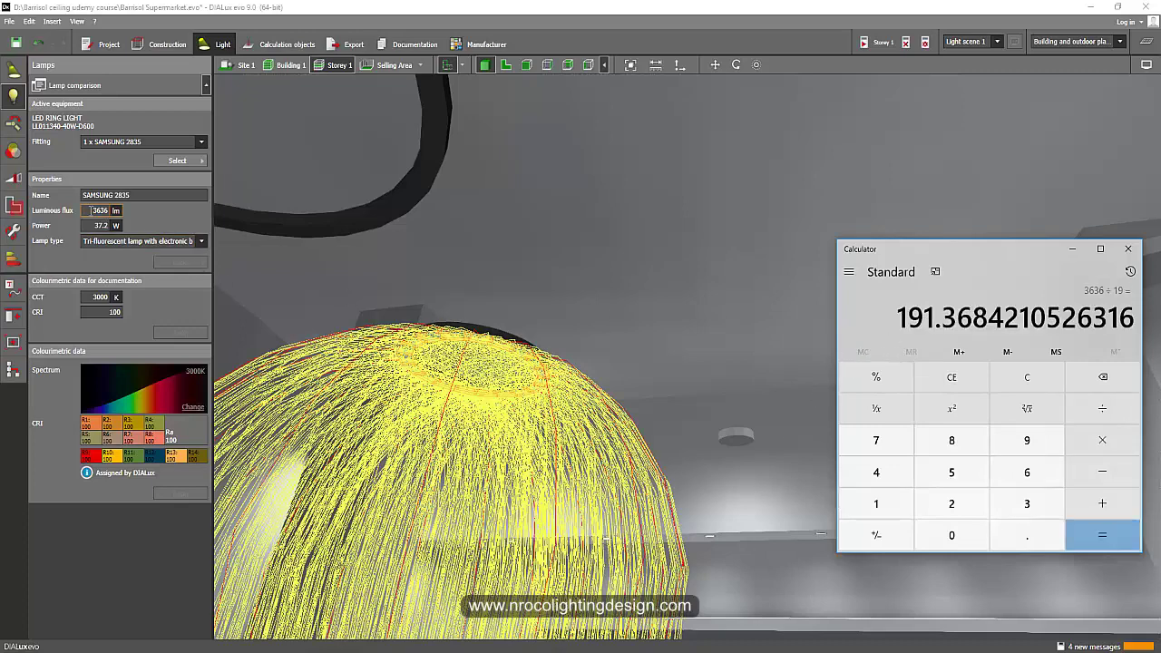
# Step: Back in DIALux evo, set the SAMSUNG 2835 lamp's luminous flux to 19136 lm
pyautogui.doubleClick(92, 213)
pyautogui.write('191')
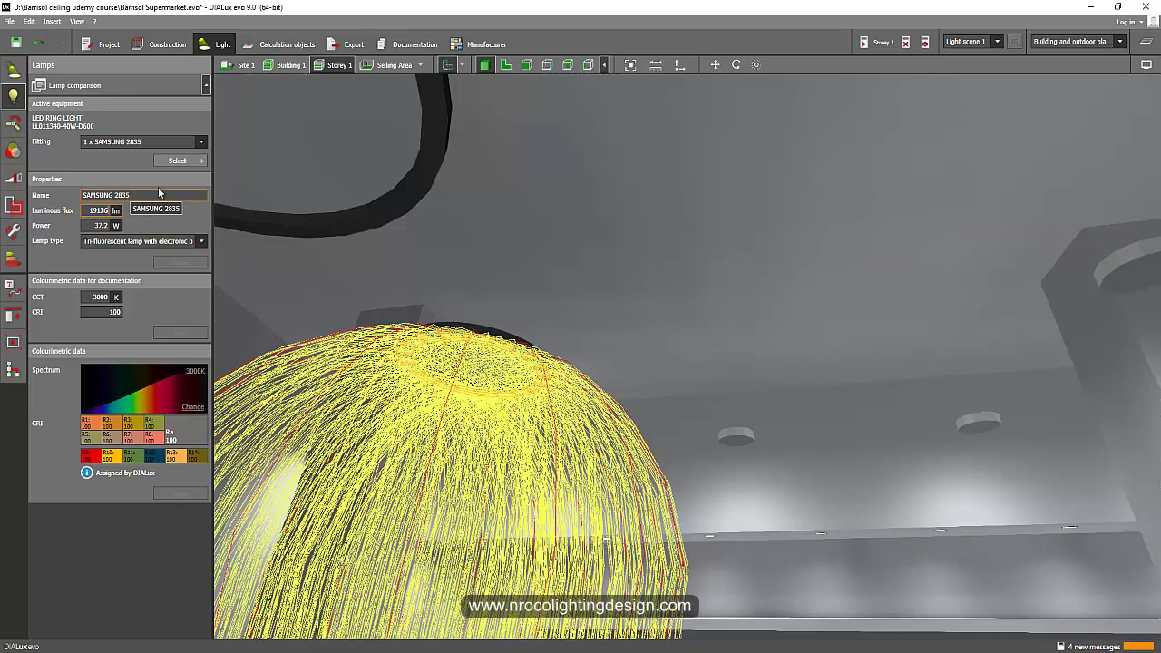
pyautogui.press('Tab')
# Step: Switch to Calculator and divide the lamp's power of 37.2 W by 19 luminaires
pyautogui.hotkey('alt', 'Tab')
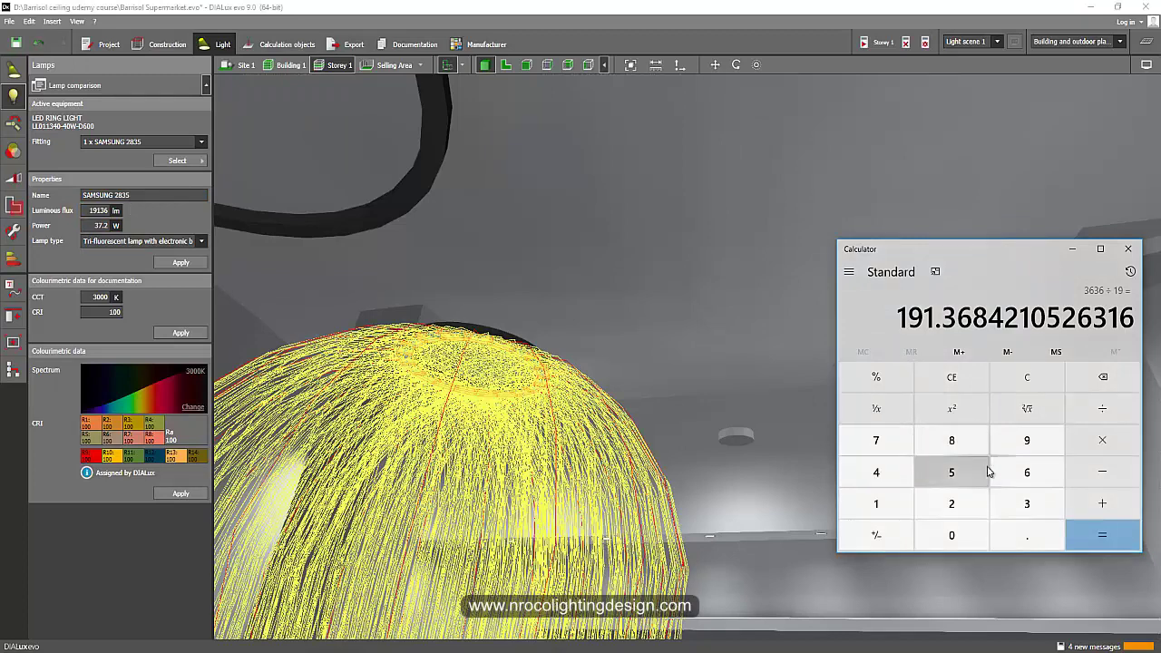
pyautogui.click(1028, 506)
pyautogui.write('7')
pyautogui.click(1028, 545)
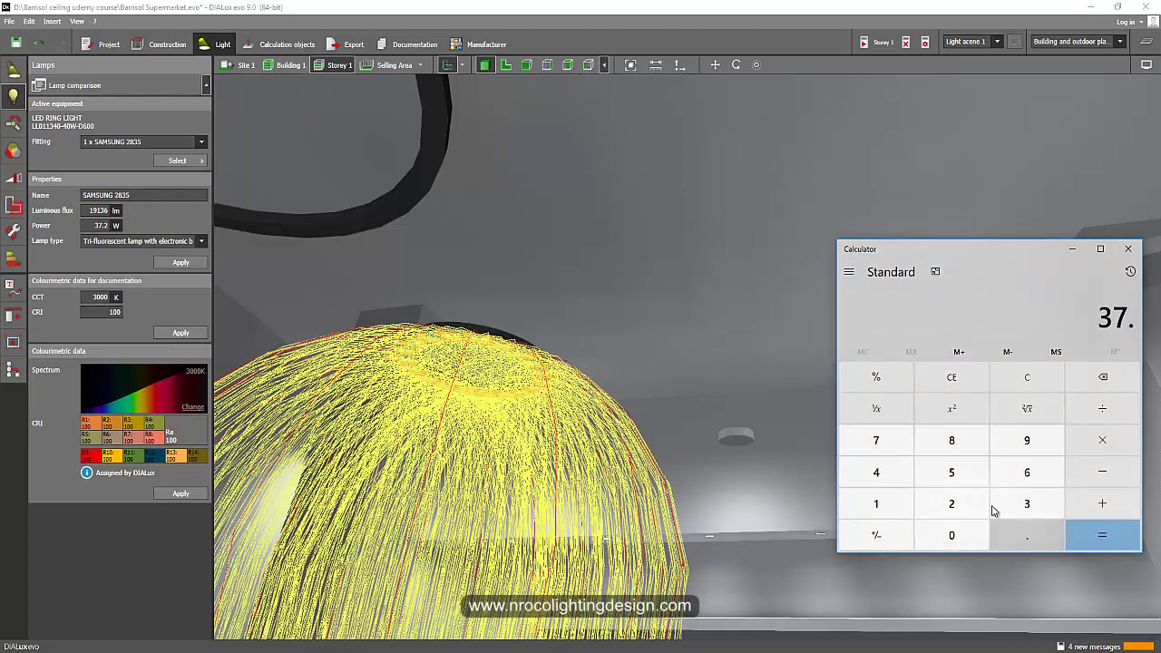
pyautogui.click(954, 497)
pyautogui.click(1108, 409)
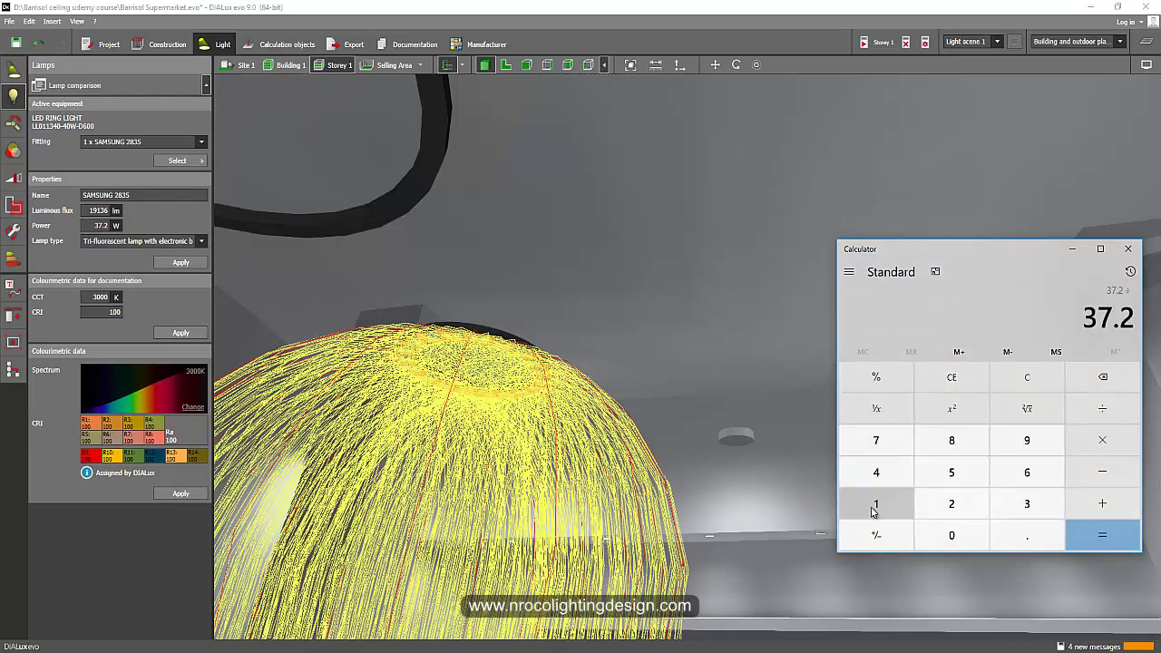
pyautogui.click(874, 503)
pyautogui.click(1016, 451)
pyautogui.click(1085, 529)
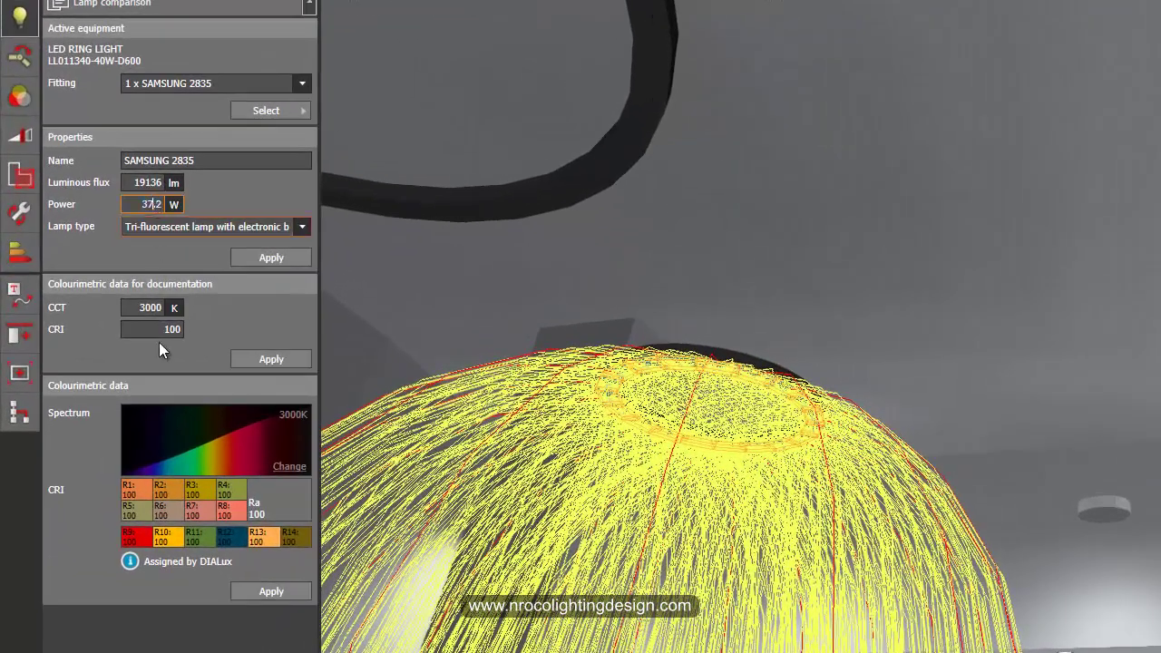
# Step: Back in DIALux evo, set the lamp's power to 1.96 W and apply the lamp properties
pyautogui.write('1')
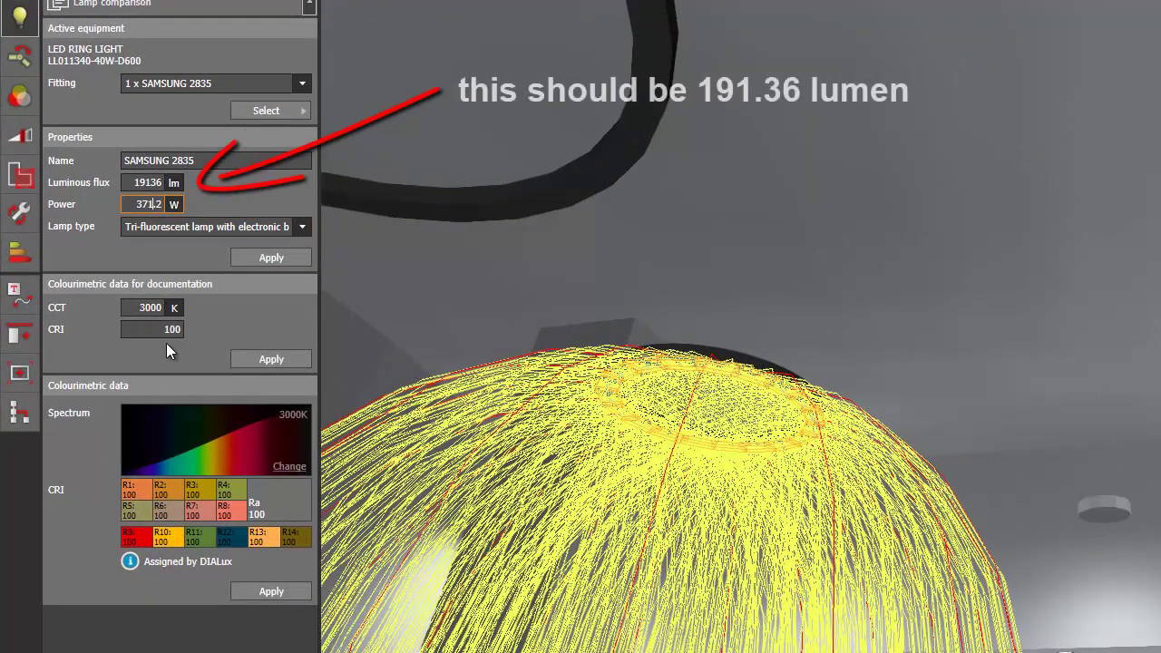
pyautogui.moveTo(132, 203); pyautogui.dragTo(189, 200)
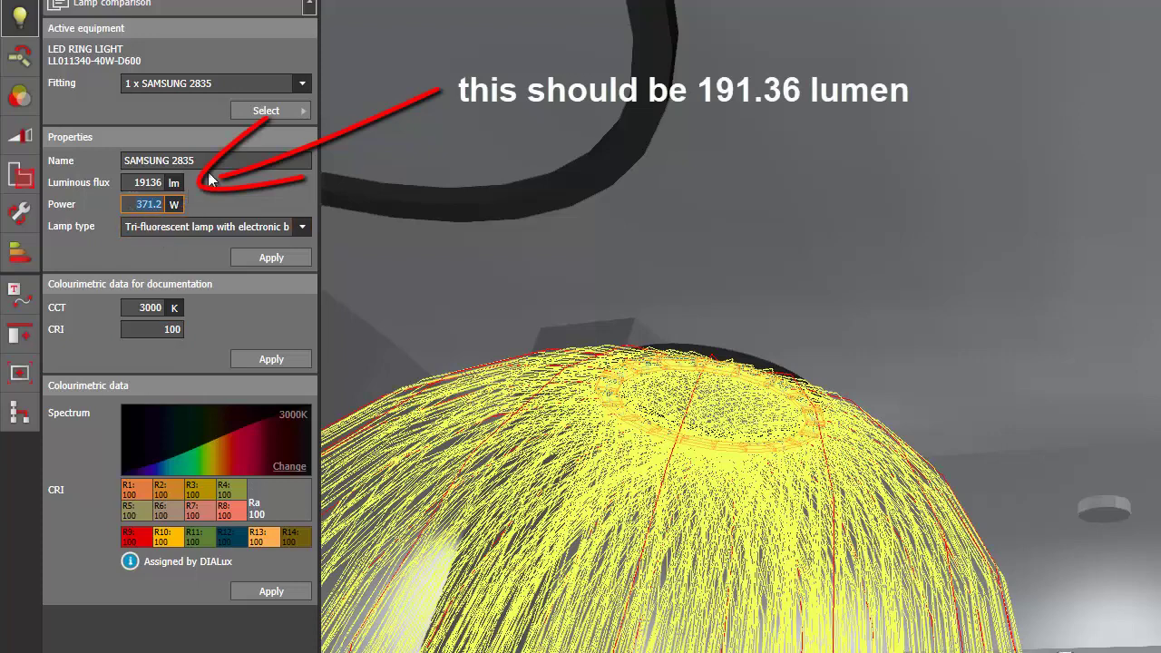
pyautogui.write('1.96')
pyautogui.click(260, 261)
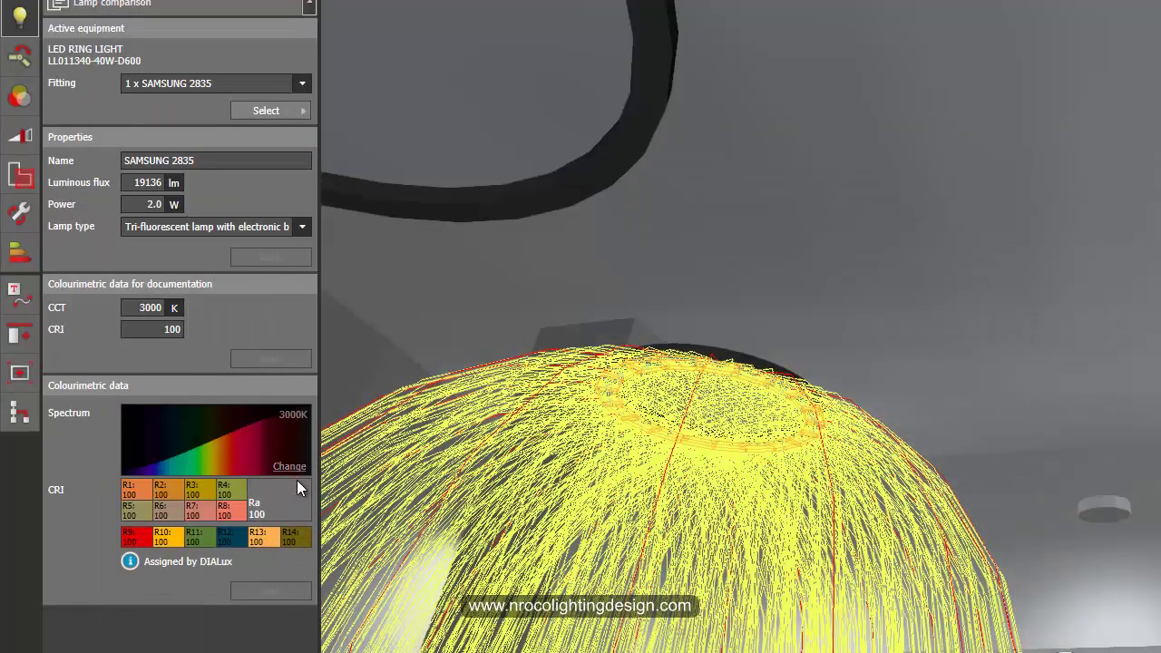
# Step: Change the lamp's spectrum to a Planck radiator of 4000 K and apply the colourimetric data
pyautogui.click(290, 466)
pyautogui.moveTo(355, 560)
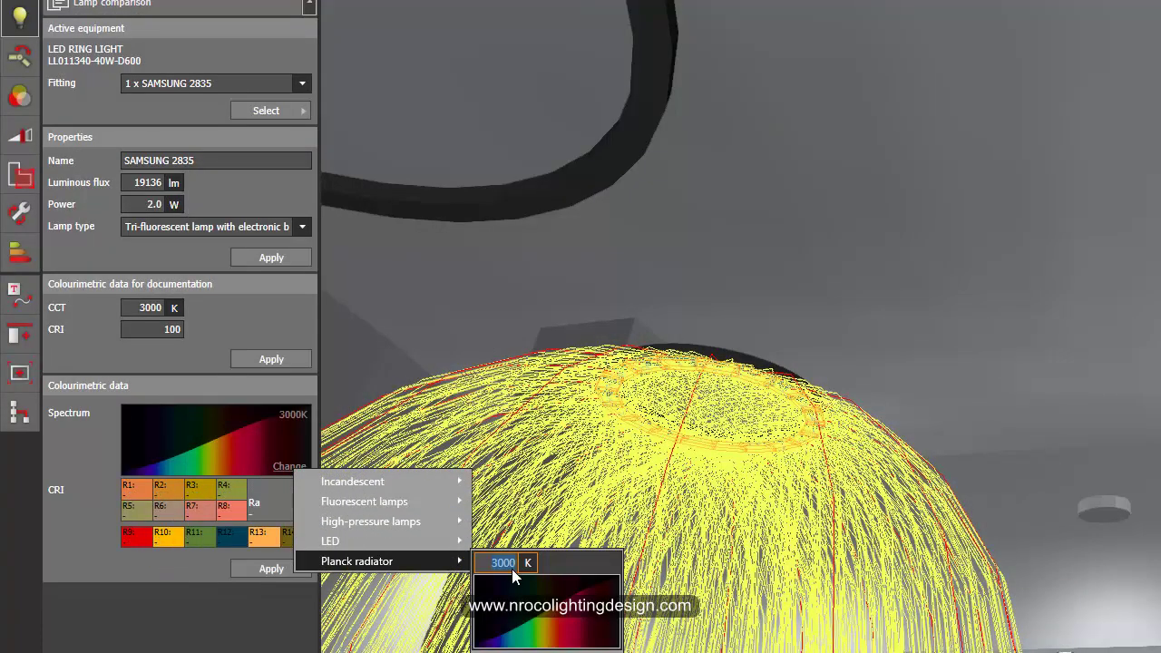
pyautogui.write('4000')
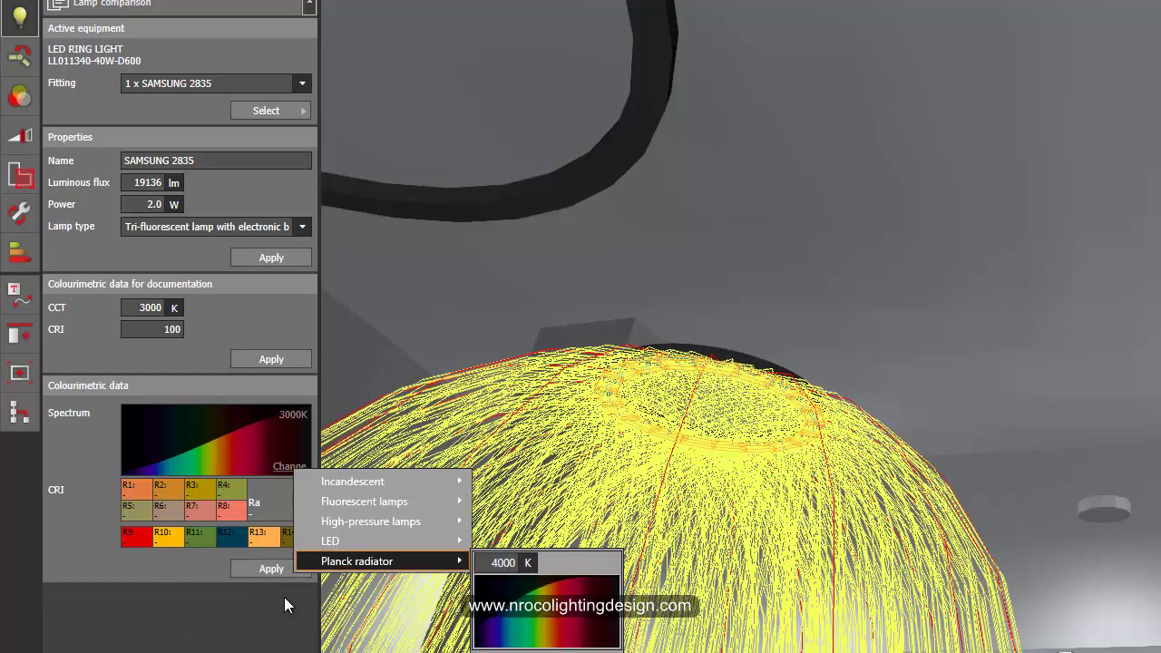
pyautogui.click(272, 603)
pyautogui.click(290, 467)
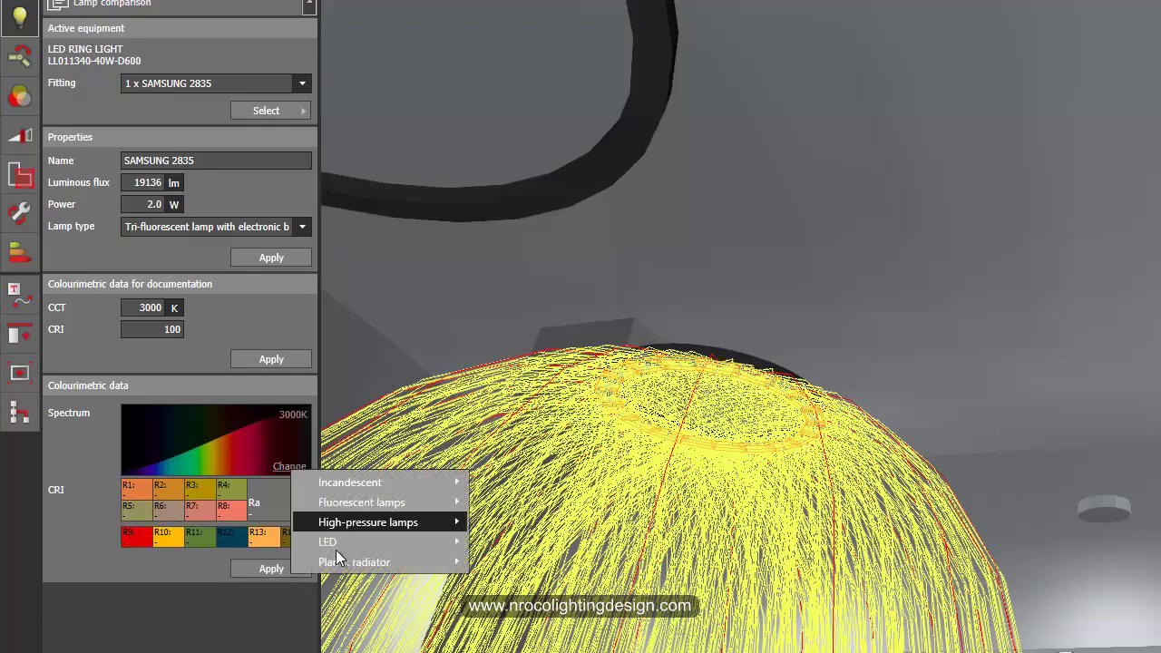
pyautogui.moveTo(341, 567)
pyautogui.click(500, 575)
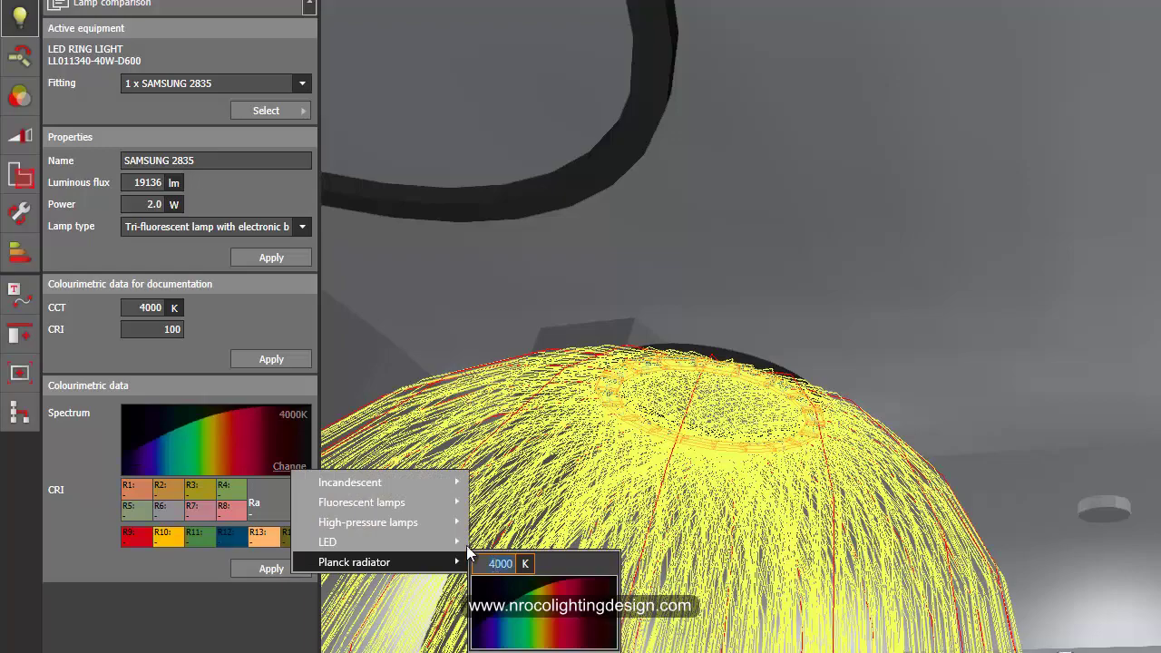
pyautogui.click(272, 570)
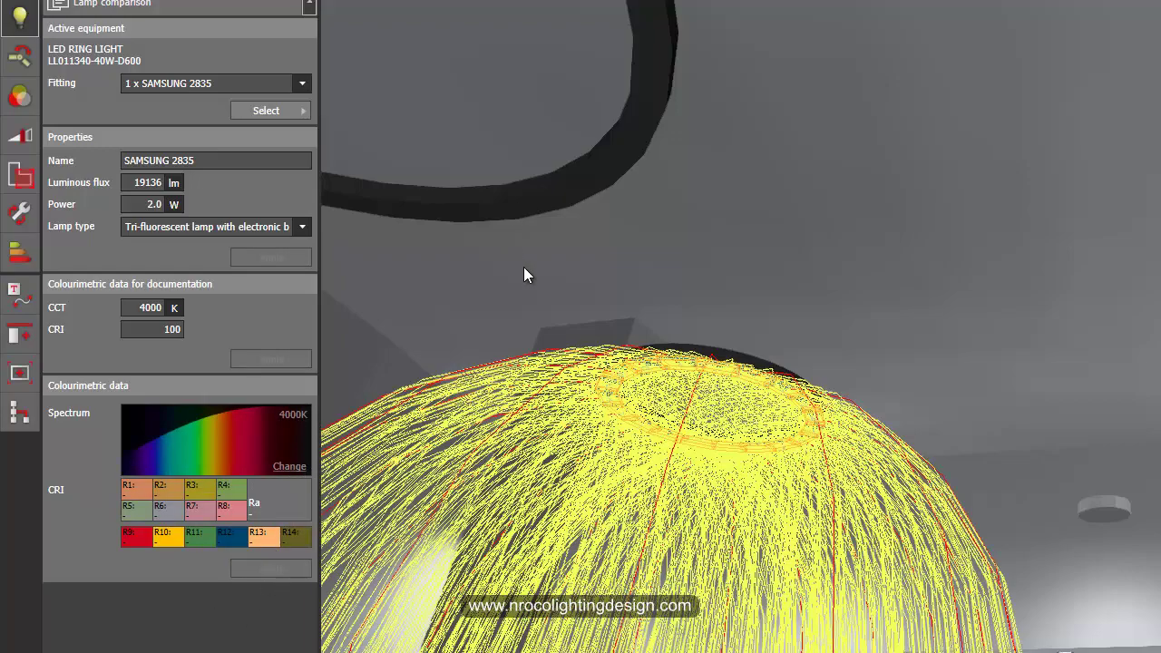
# Step: Look around the luminaire ring in the 3D view, return to the luminaire settings and deselect the arrangement
pyautogui.moveTo(525, 267); pyautogui.dragTo(490, 332, button='right')
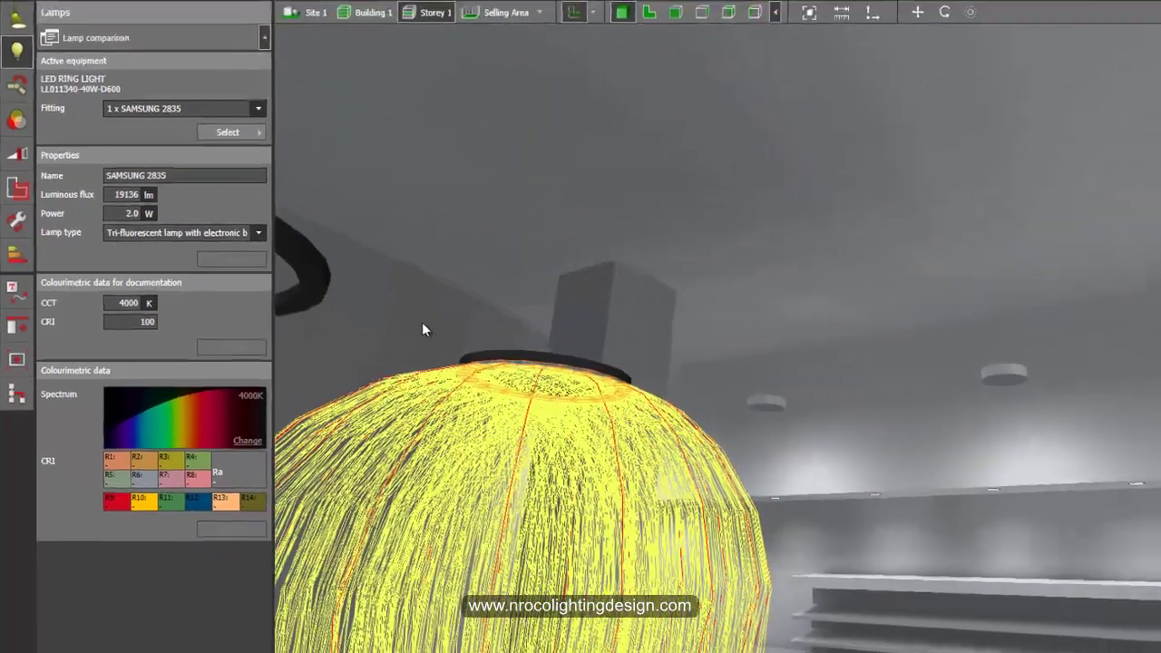
pyautogui.moveTo(422, 322); pyautogui.dragTo(485, 263, button='right')
pyautogui.scroll(-2, 435, 325)
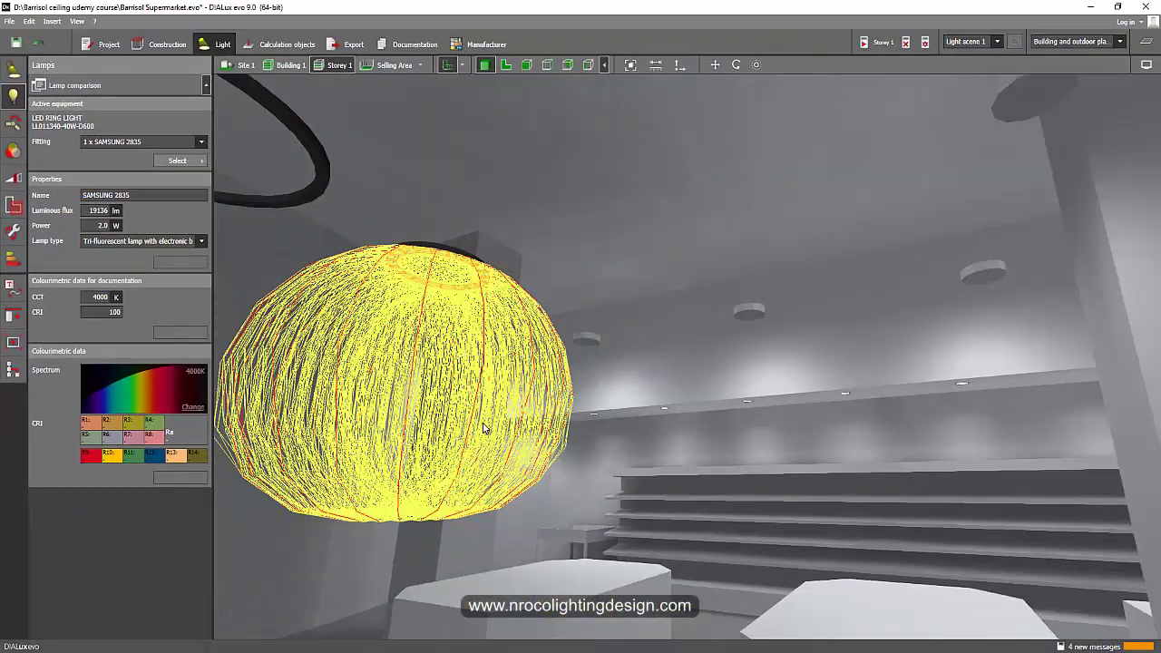
pyautogui.moveTo(484, 428); pyautogui.dragTo(535, 475, button='middle')
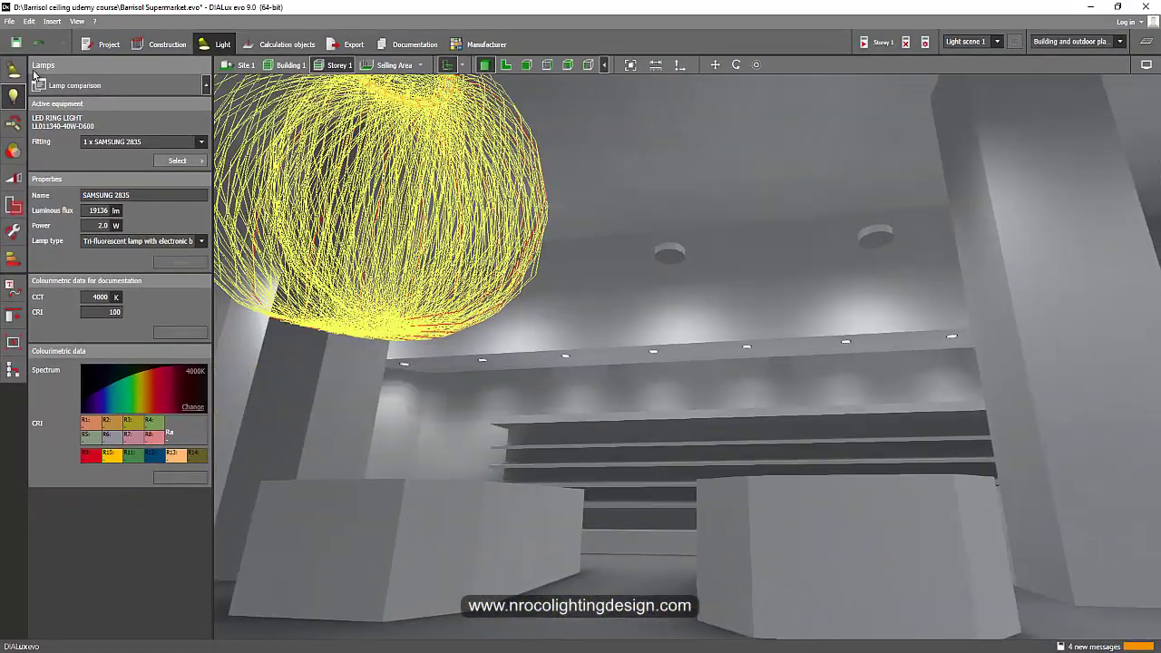
pyautogui.click(581, 310)
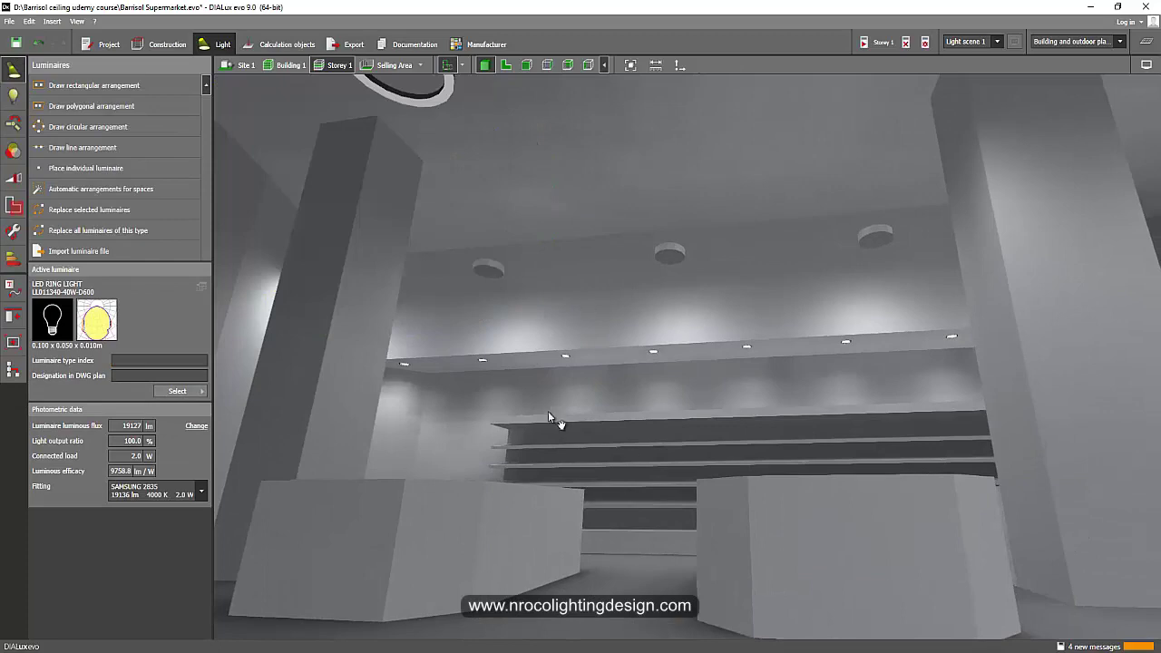
# Step: Switch to the floor plan view and check the finished small luminaire ring and the larger empty ring near it
pyautogui.moveTo(549, 415); pyautogui.dragTo(596, 458, button='middle')
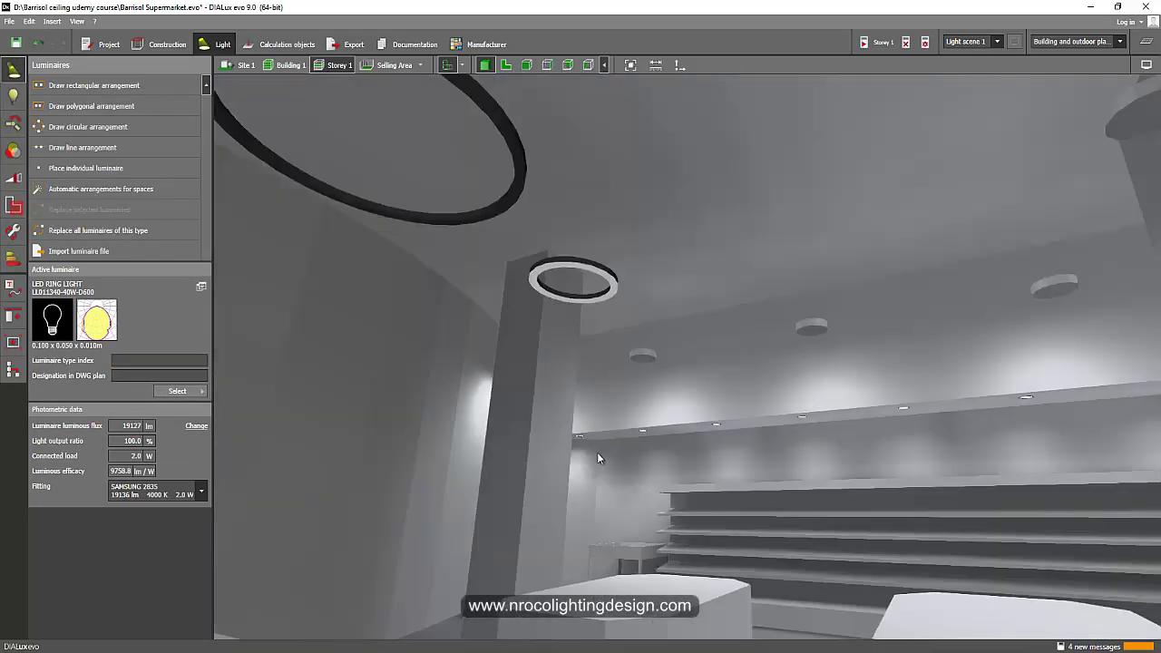
pyautogui.click(505, 66)
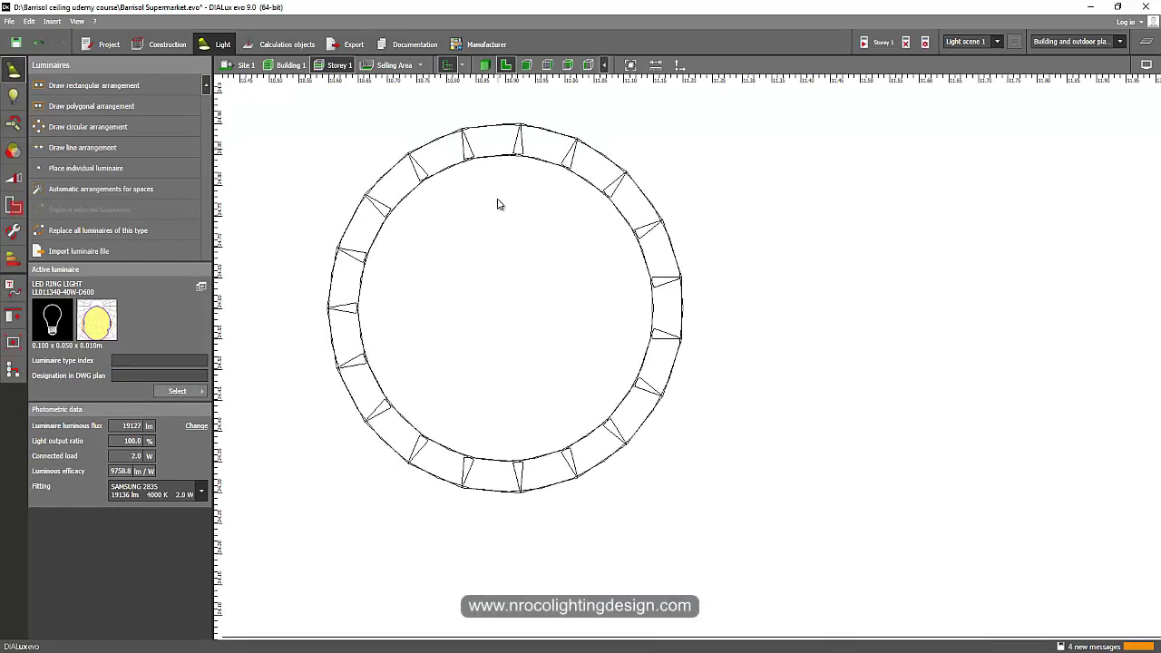
pyautogui.scroll(-3, 431, 348)
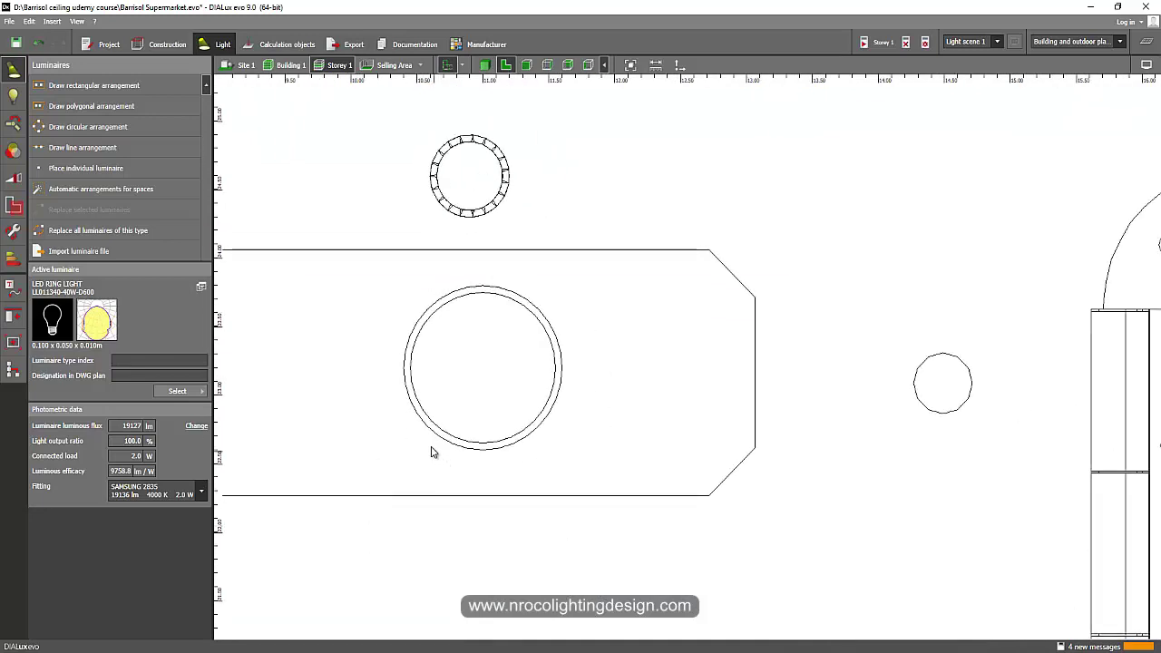
pyautogui.scroll(1, 458, 329)
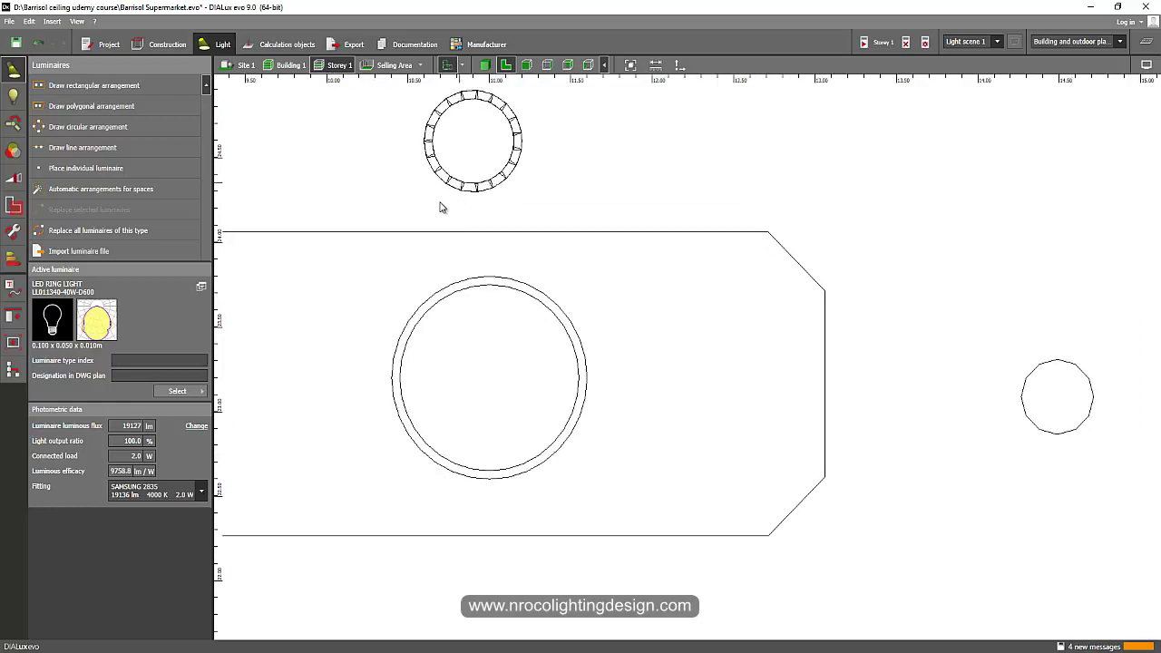
pyautogui.click(431, 221)
pyautogui.scroll(-1, 465, 337)
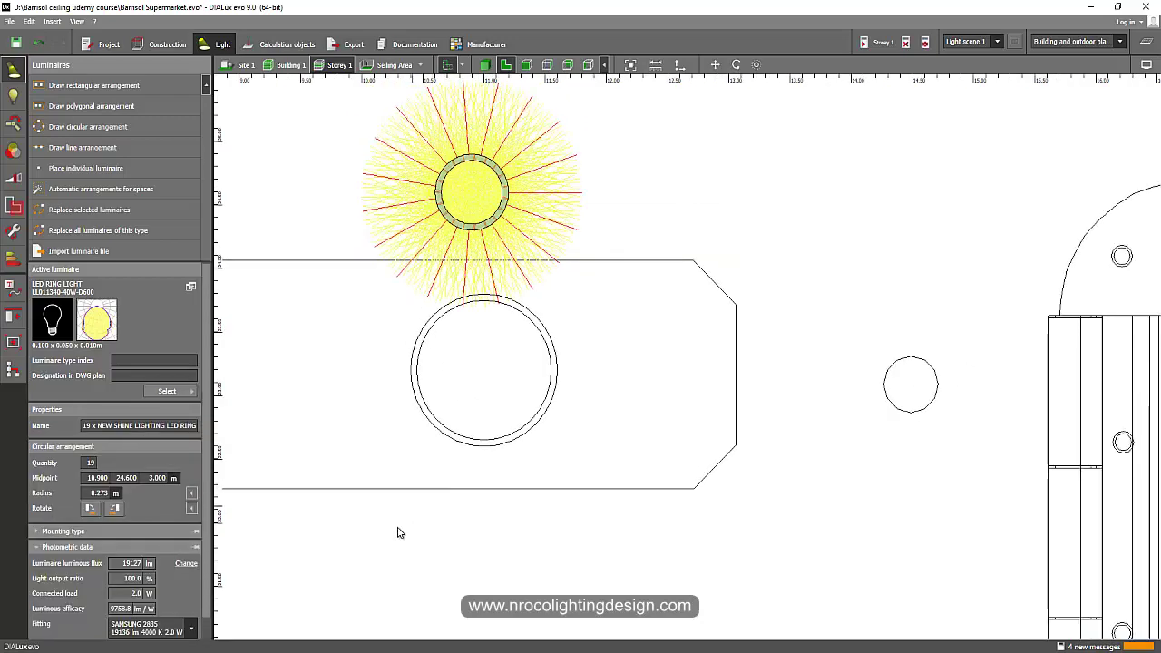
pyautogui.click(376, 560)
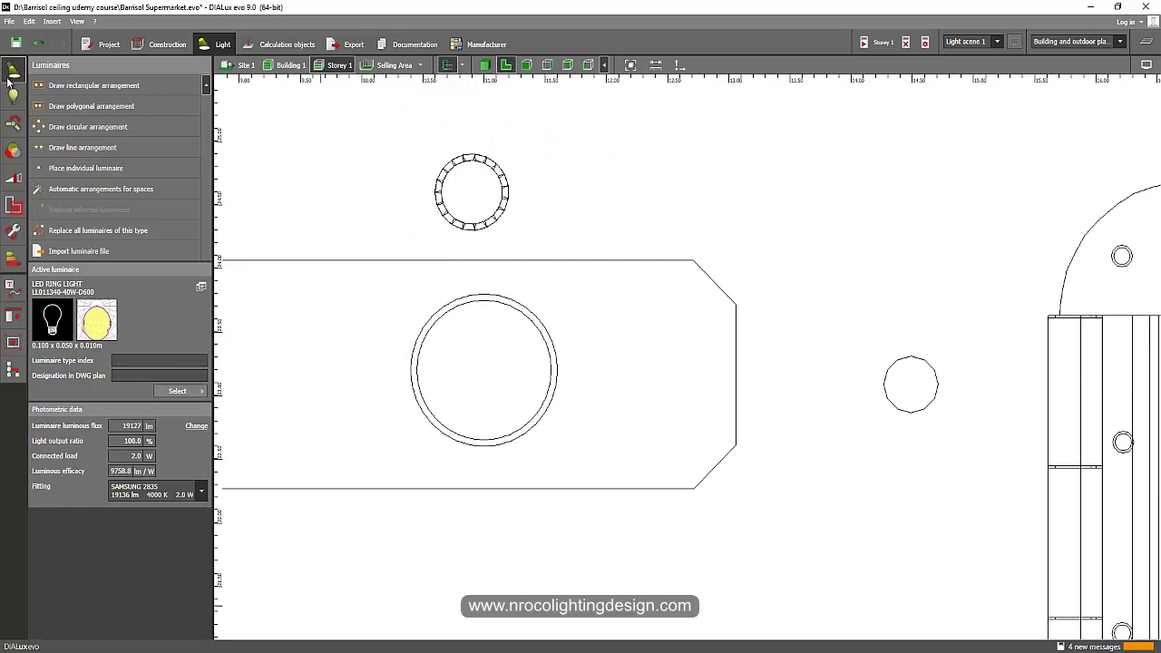
# Step: Import the luminaire file "Circular LL011380-80w-D1200" and continue to its housing dimensions
pyautogui.click(8, 21)
pyautogui.moveTo(31, 116)
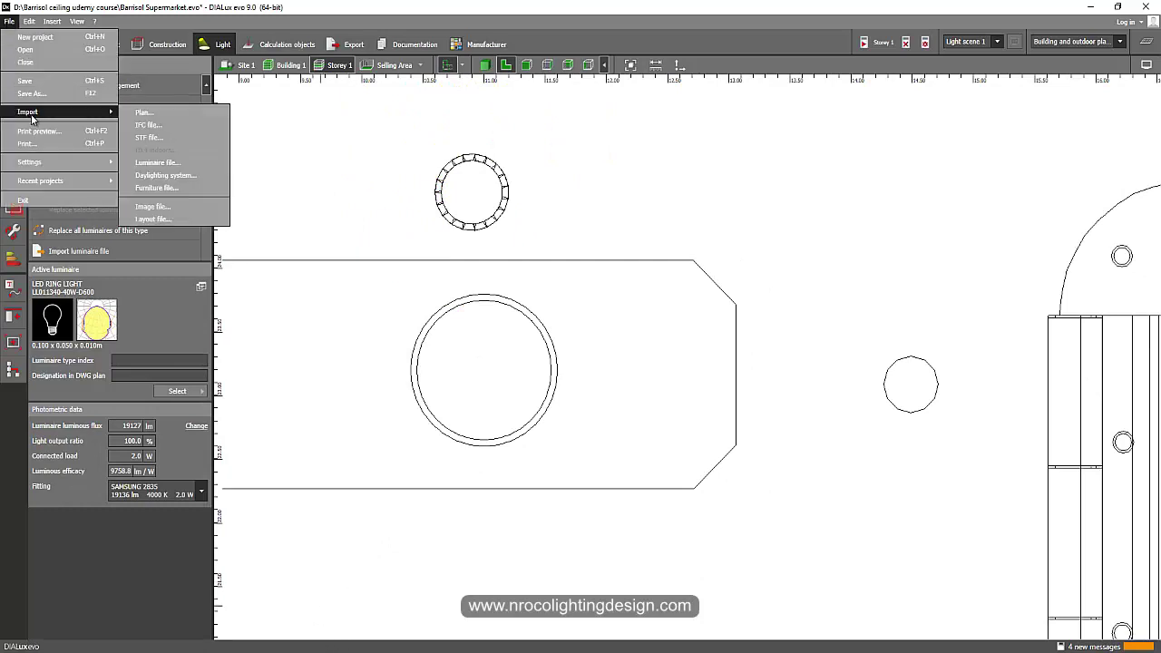
pyautogui.click(175, 164)
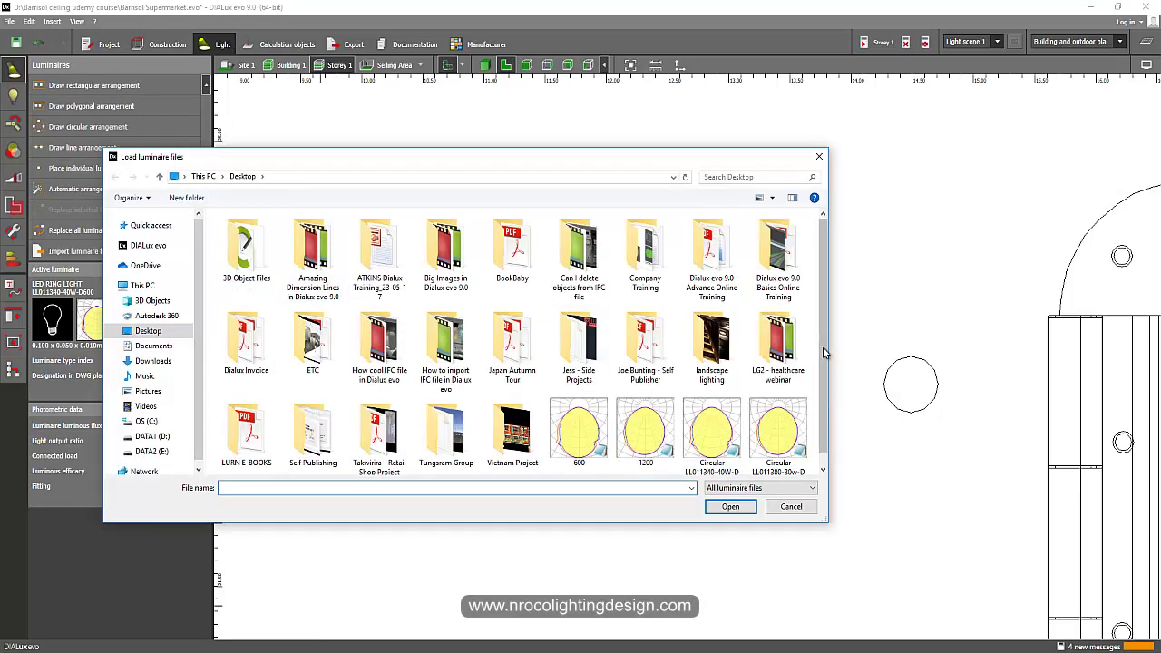
pyautogui.scroll(-1, 825, 353)
pyautogui.click(778, 419)
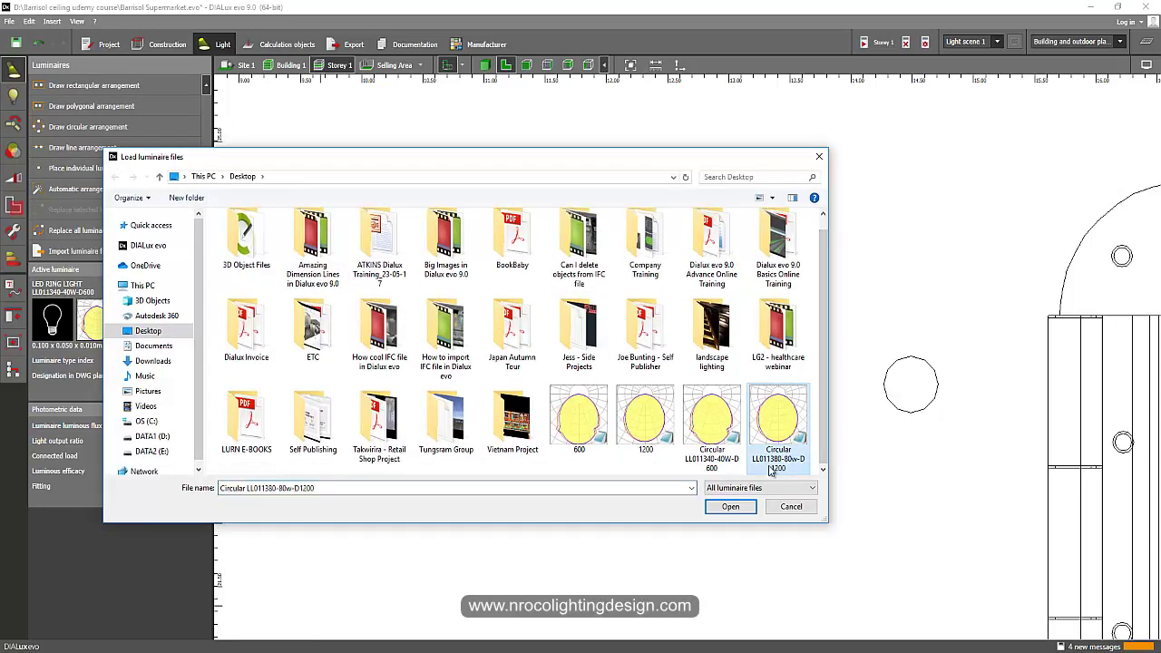
pyautogui.click(731, 507)
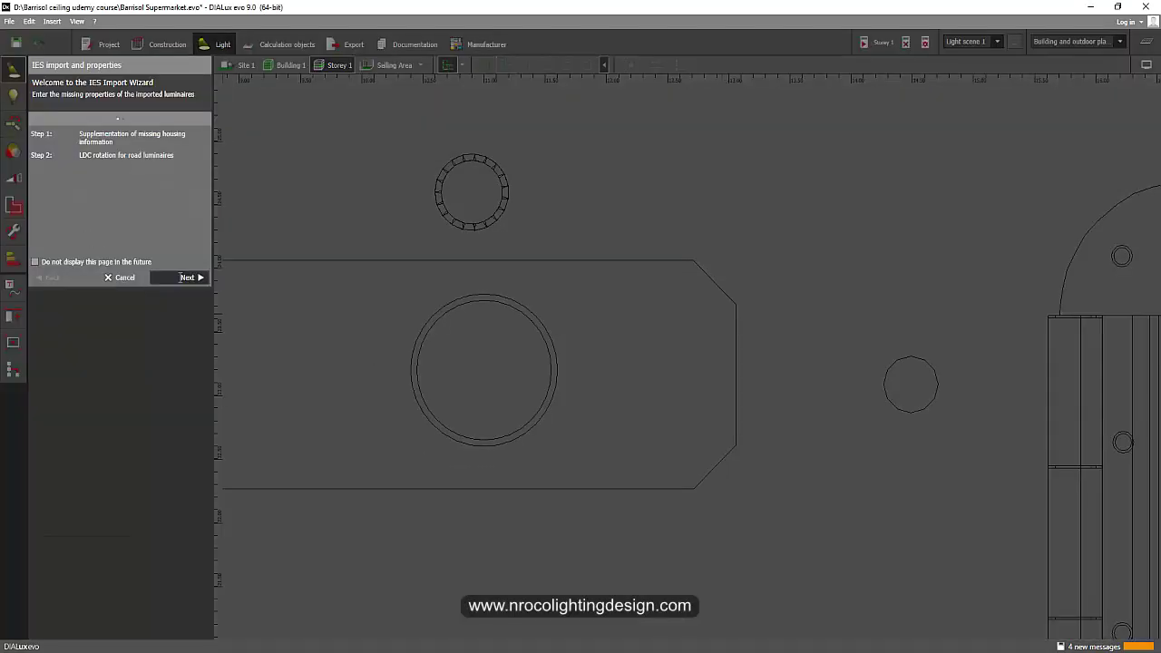
pyautogui.click(185, 278)
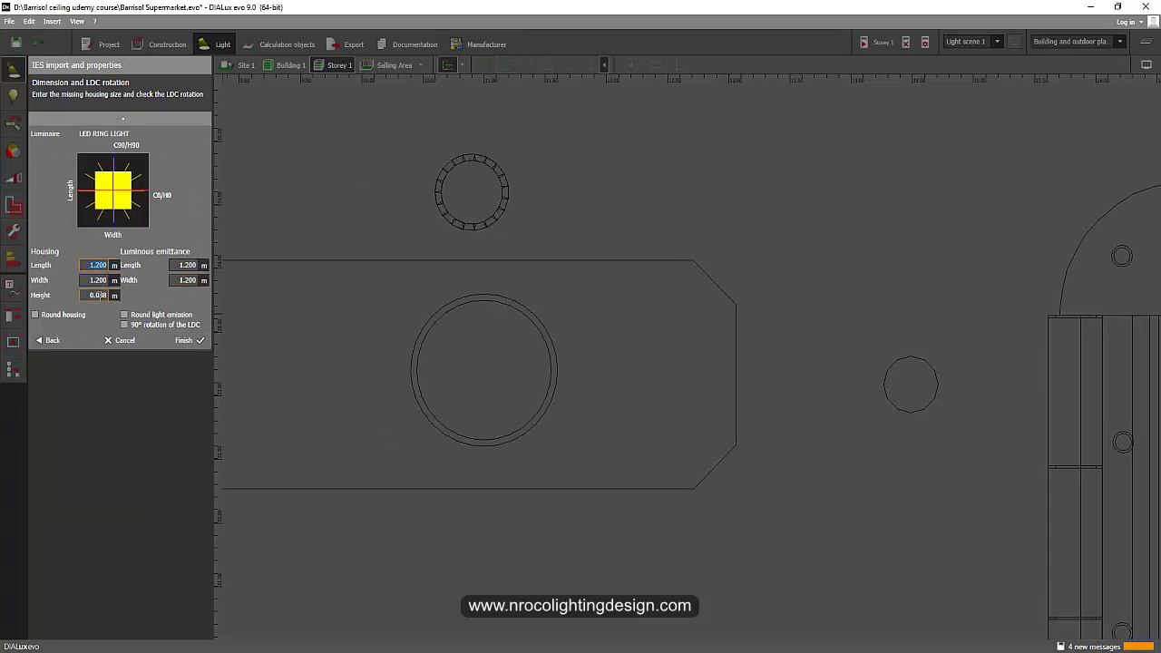
# Step: Set the housing to 0.1 m long, 0.045 m wide and 0.01 m high, the luminous emittance to 0.1 × 0.045 m, and finish the import
pyautogui.write('0.1')
pyautogui.click(172, 267)
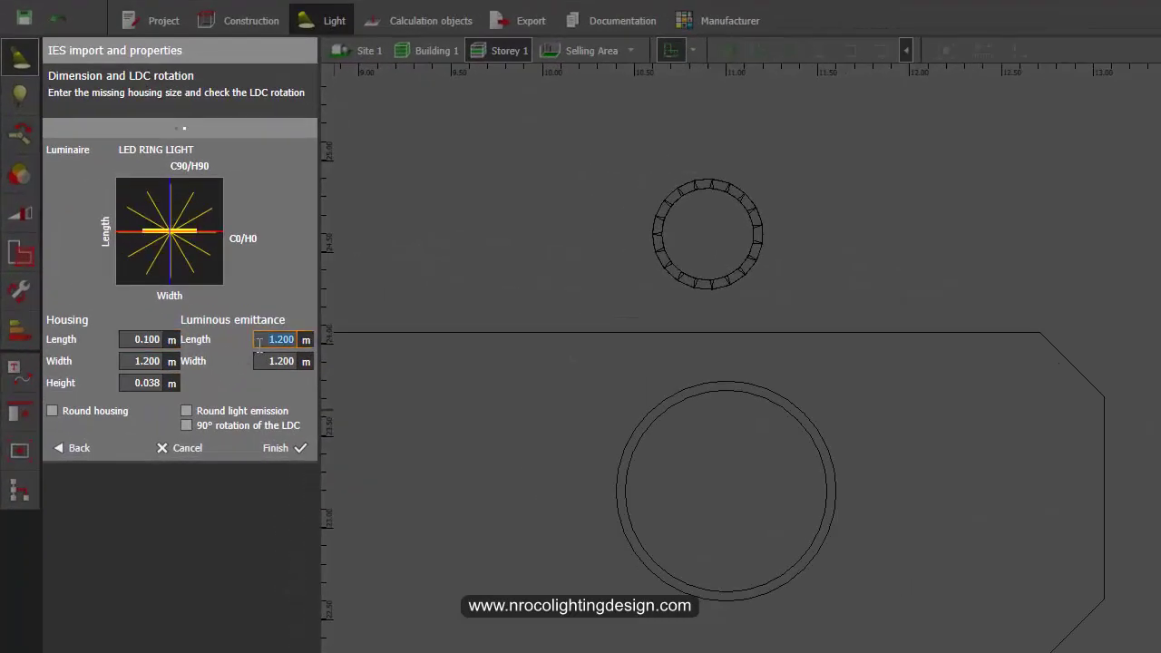
pyautogui.write('.1')
pyautogui.press('Return')
pyautogui.click(148, 361)
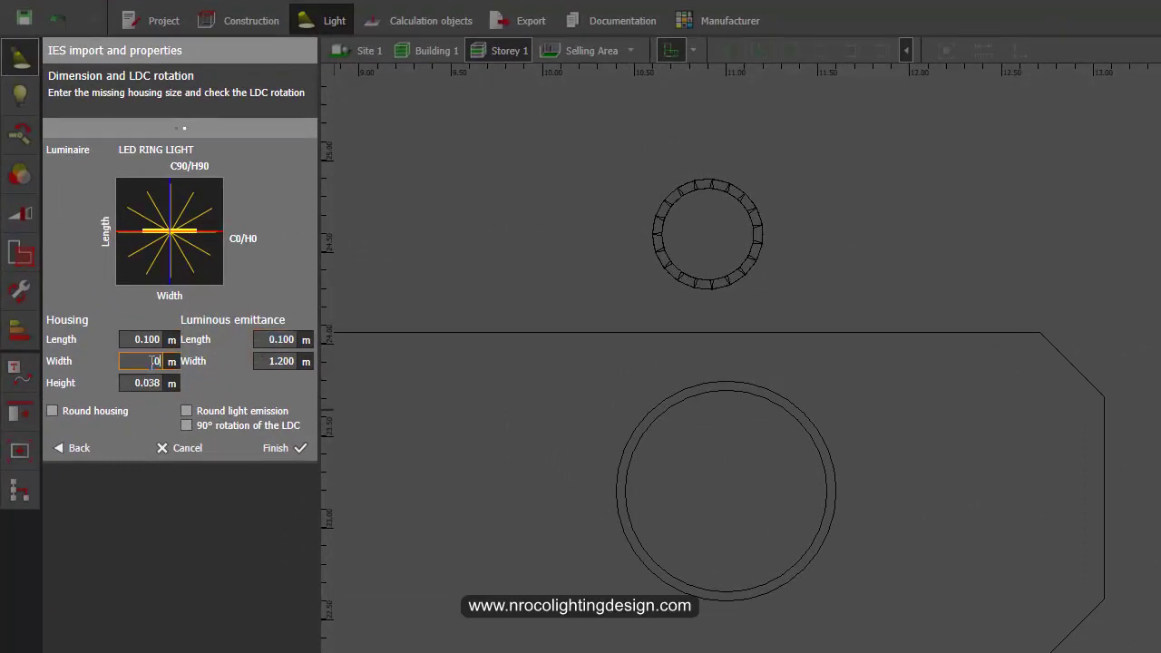
pyautogui.write('.045')
pyautogui.click(274, 363)
pyautogui.write('.045')
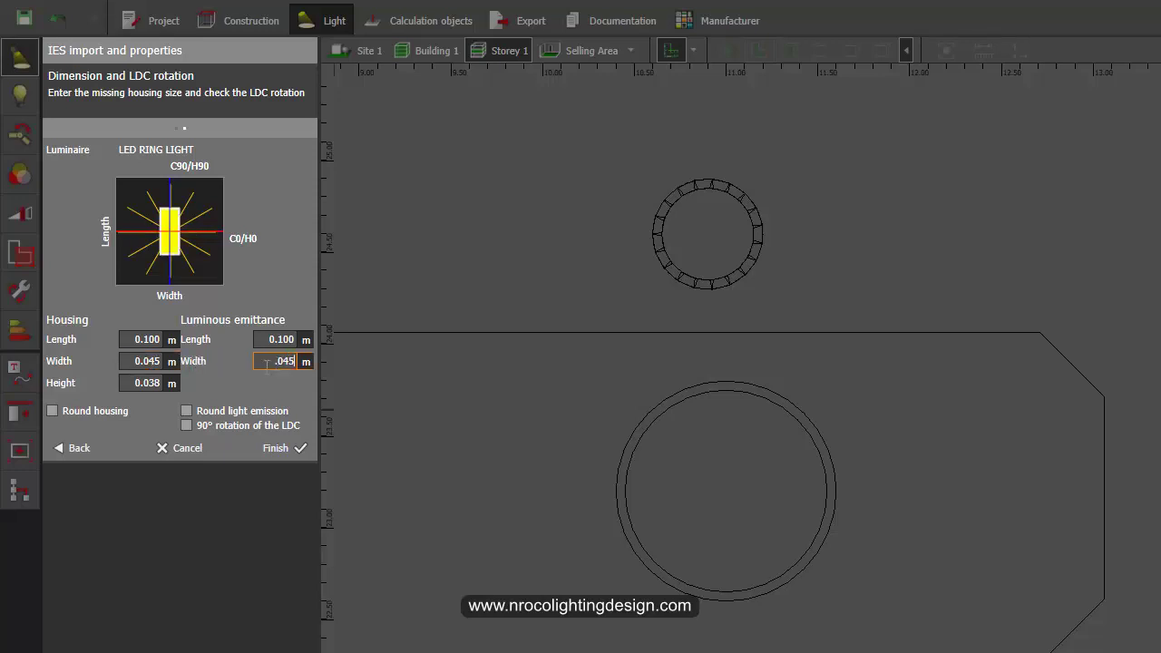
pyautogui.click(157, 383)
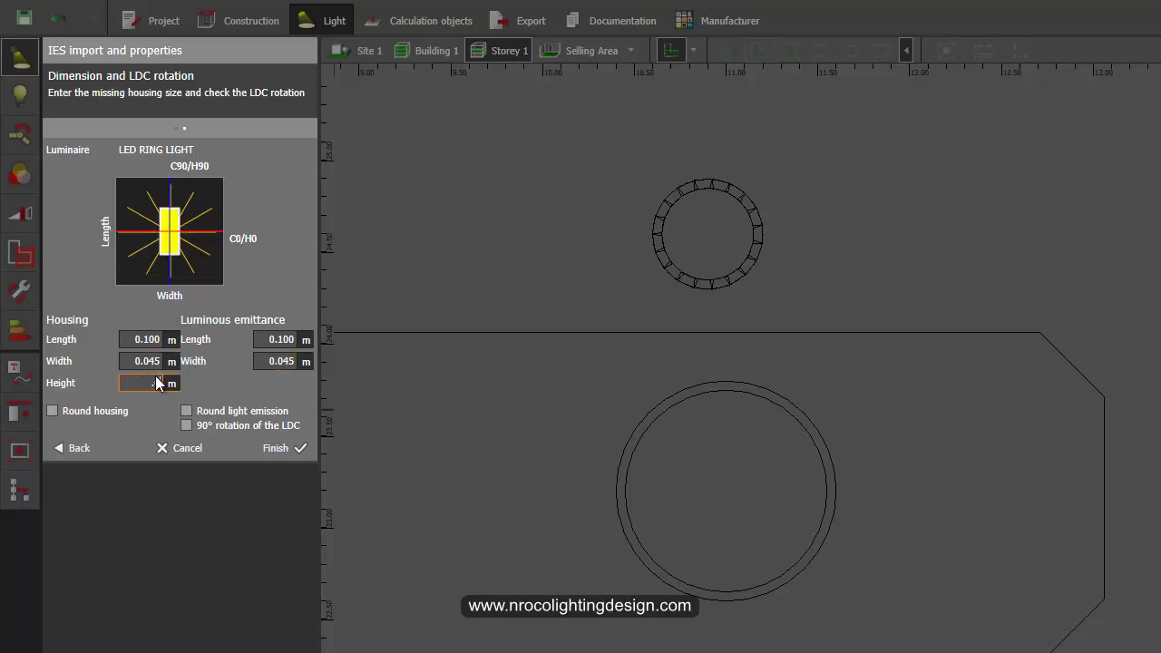
pyautogui.write('.01')
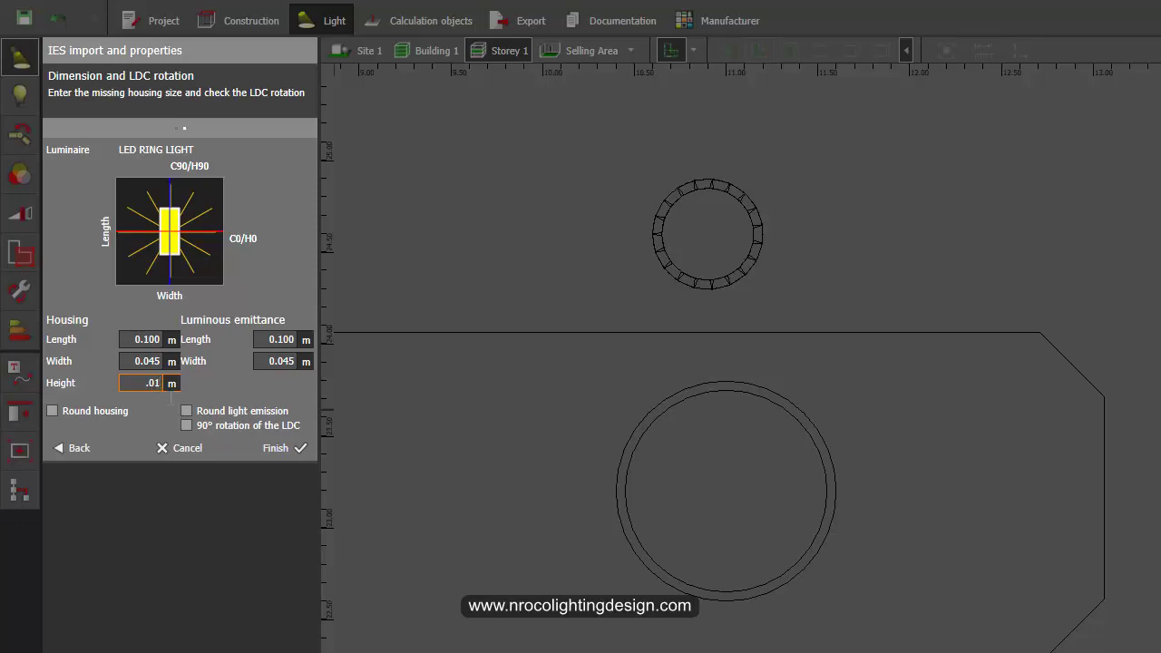
pyautogui.click(271, 449)
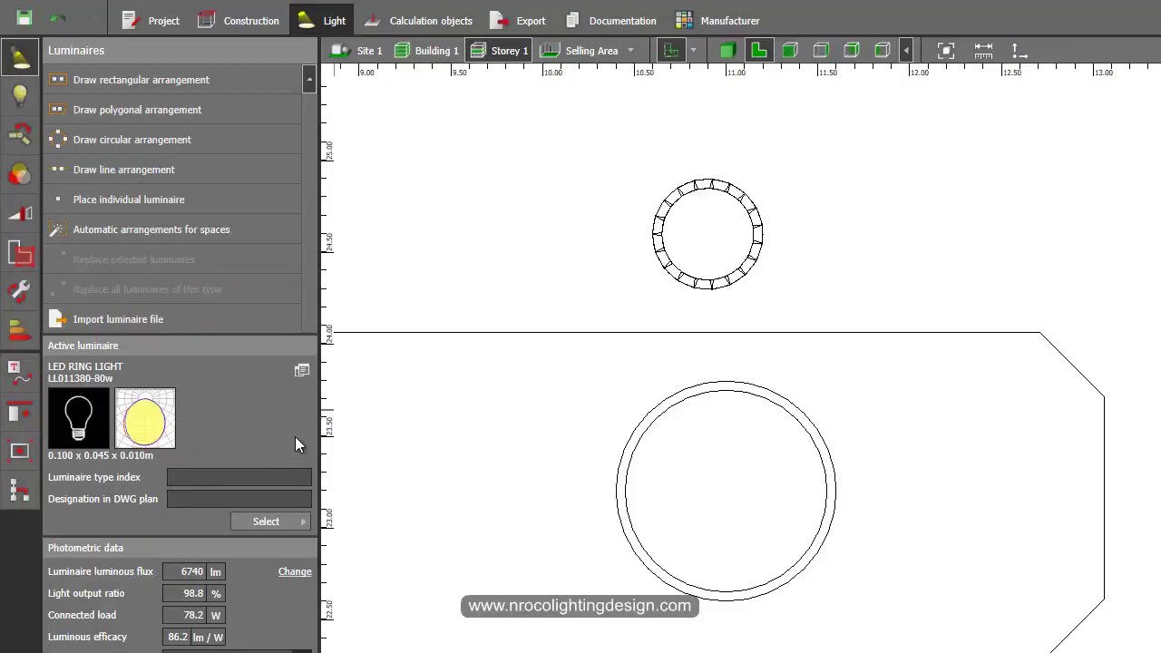
# Step: Draw a circular arrangement of the LL011380-80w luminaire centred on the larger ring, with a radius of about 0.573 m
pyautogui.click(132, 140)
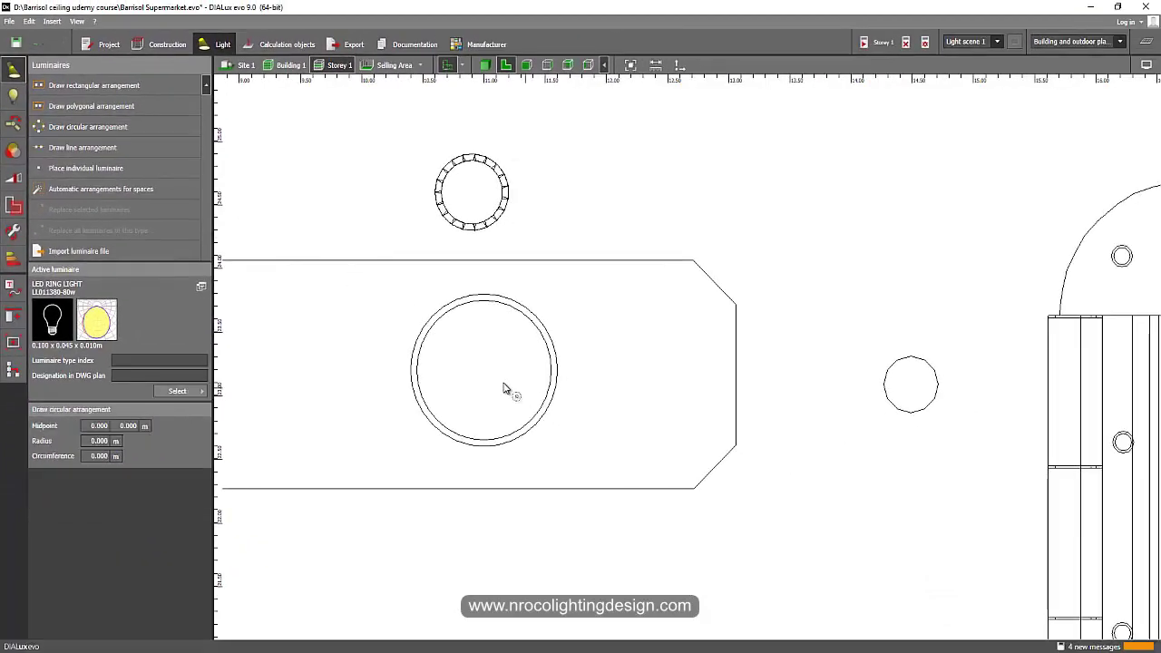
pyautogui.click(483, 370)
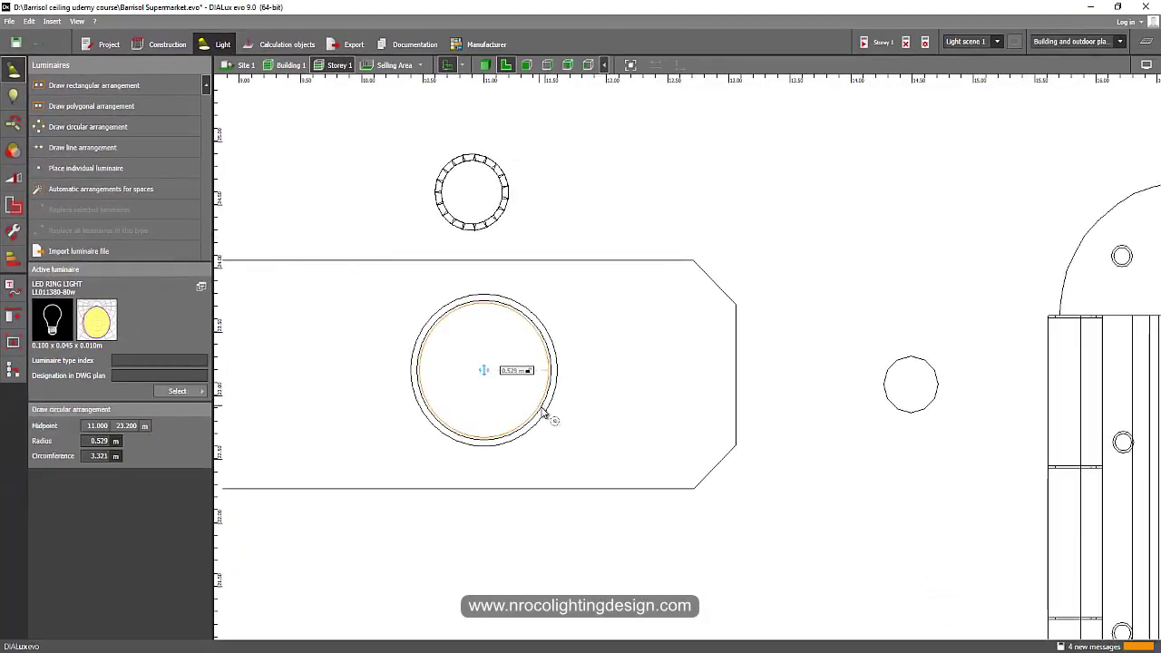
pyautogui.click(535, 408)
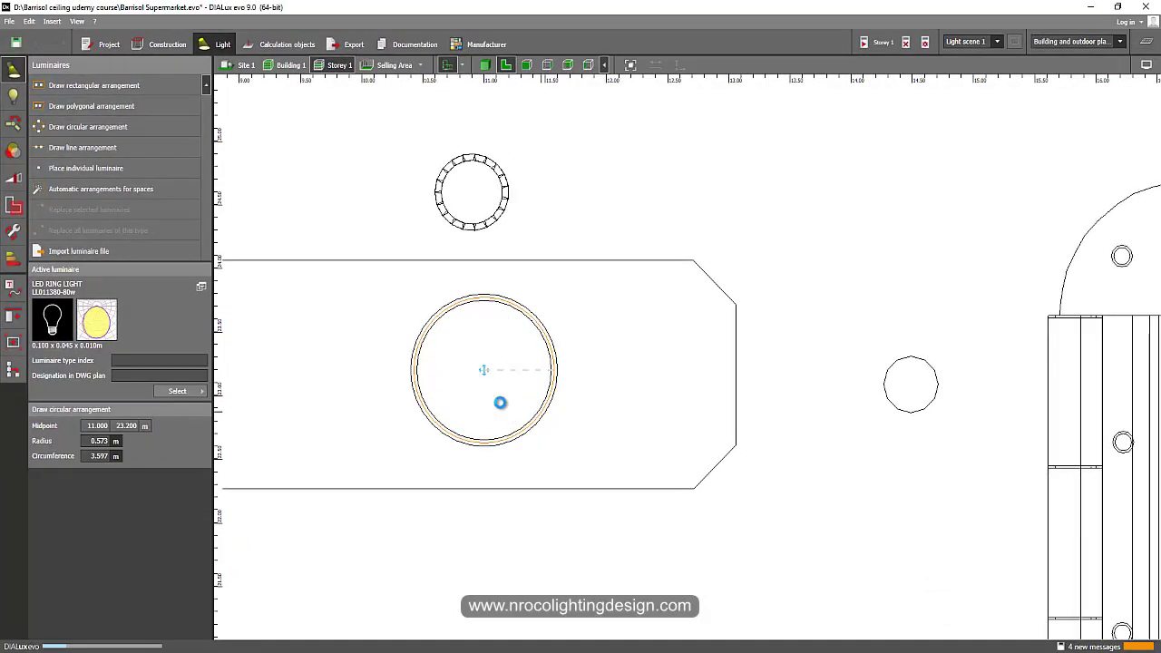
# Step: Fine-tune the circular arrangement's radius to about 0.572 m so its luminaires sit between the ring's inner and outer edges
pyautogui.scroll(2, 490, 405)
pyautogui.moveTo(497, 402); pyautogui.dragTo(592, 378, button='middle')
pyautogui.scroll(2, 585, 329)
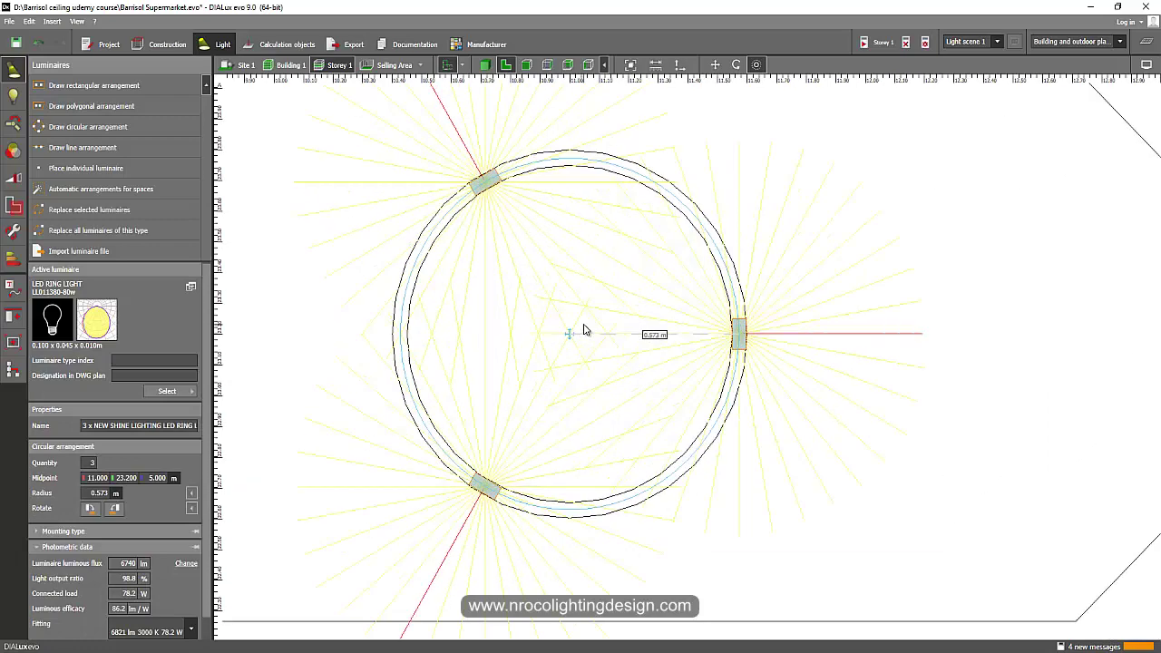
pyautogui.scroll(2, 733, 410)
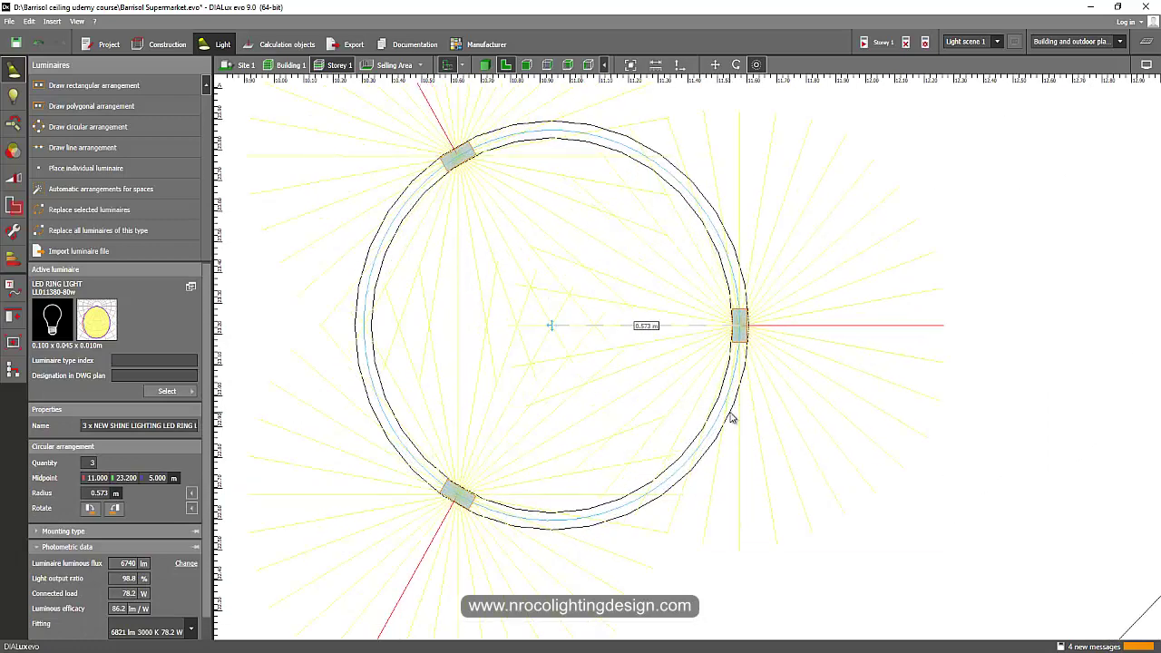
pyautogui.moveTo(726, 405); pyautogui.dragTo(723, 402)
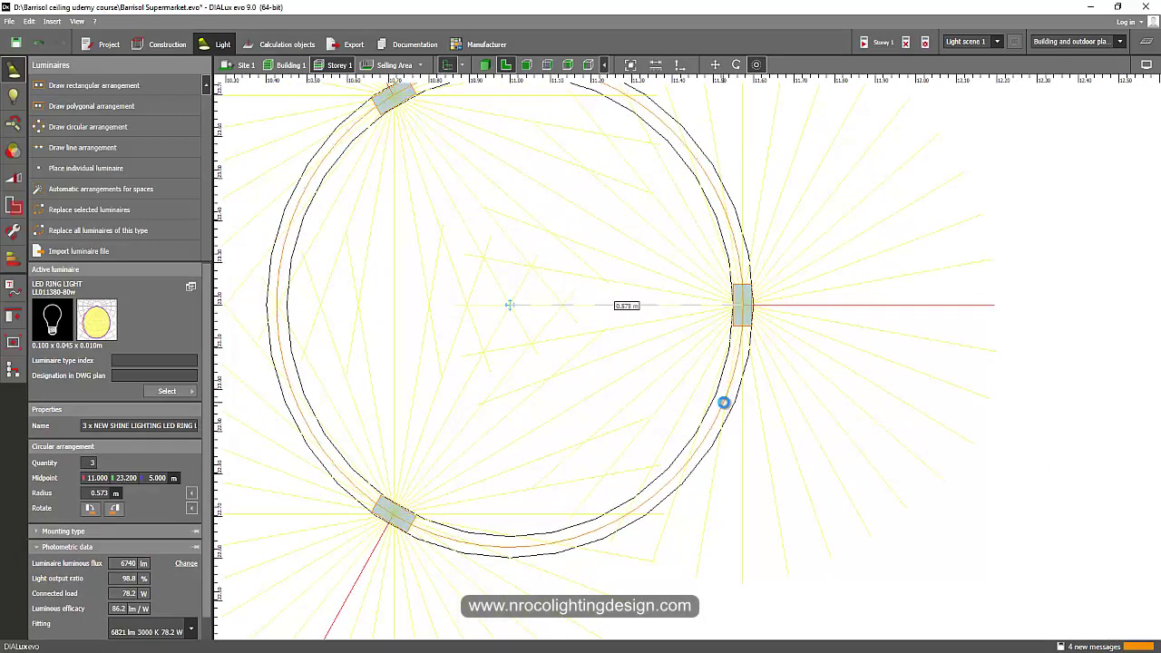
pyautogui.scroll(1, 729, 363)
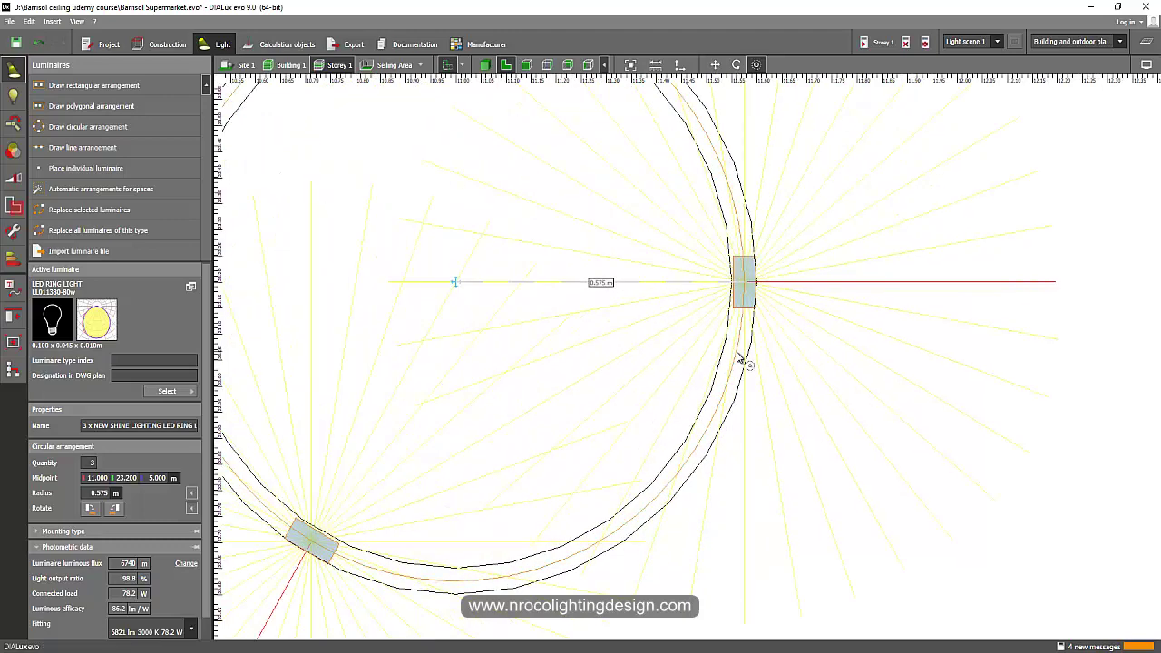
pyautogui.moveTo(737, 357); pyautogui.dragTo(736, 354)
pyautogui.scroll(2, 747, 323)
pyautogui.scroll(-3, 742, 329)
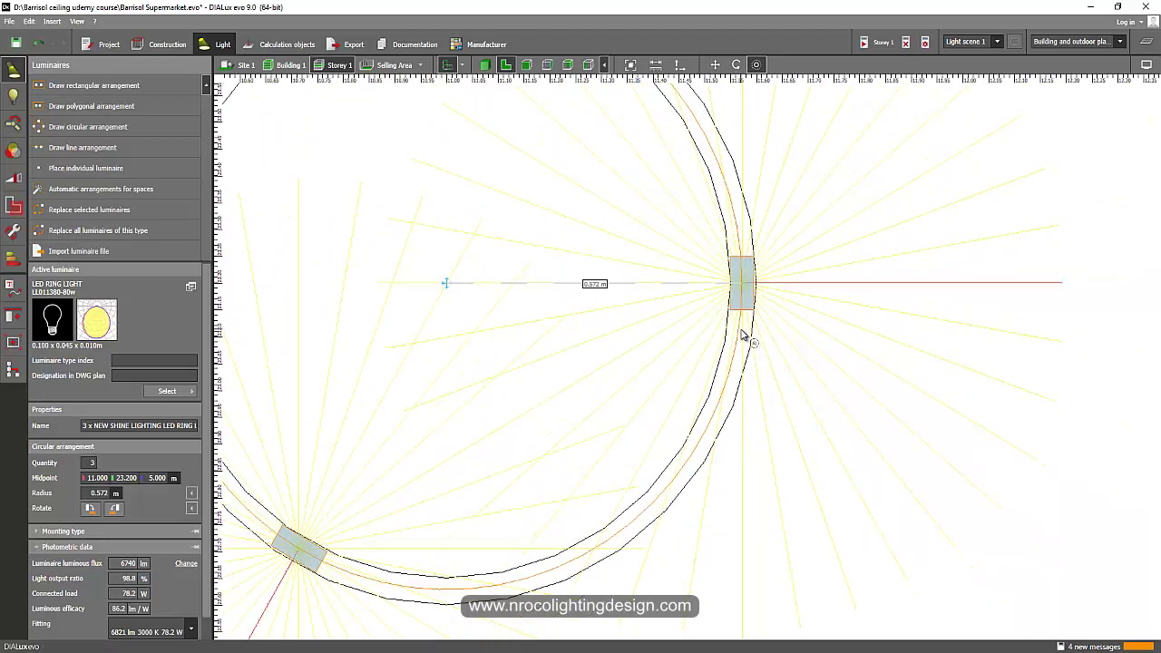
pyautogui.scroll(-2, 300, 408)
pyautogui.moveTo(360, 394); pyautogui.dragTo(391, 396, button='middle')
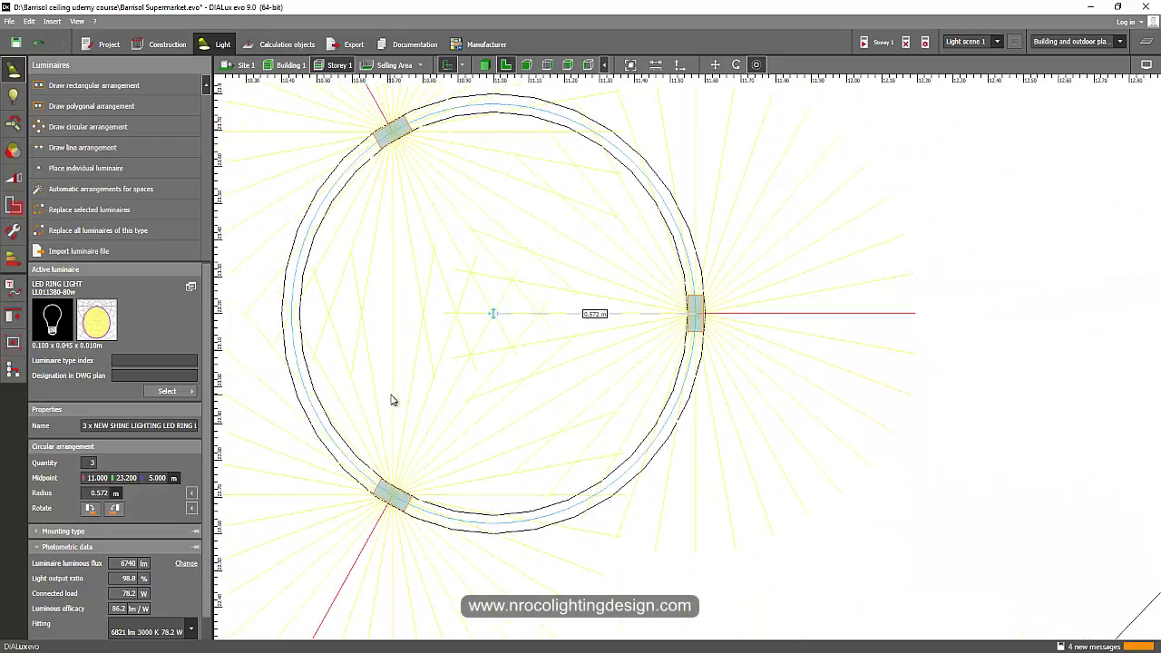
# Step: Fill the larger ring with luminaires, trying quantities of 30, 32 and 35 and settling on 38
pyautogui.click(91, 463)
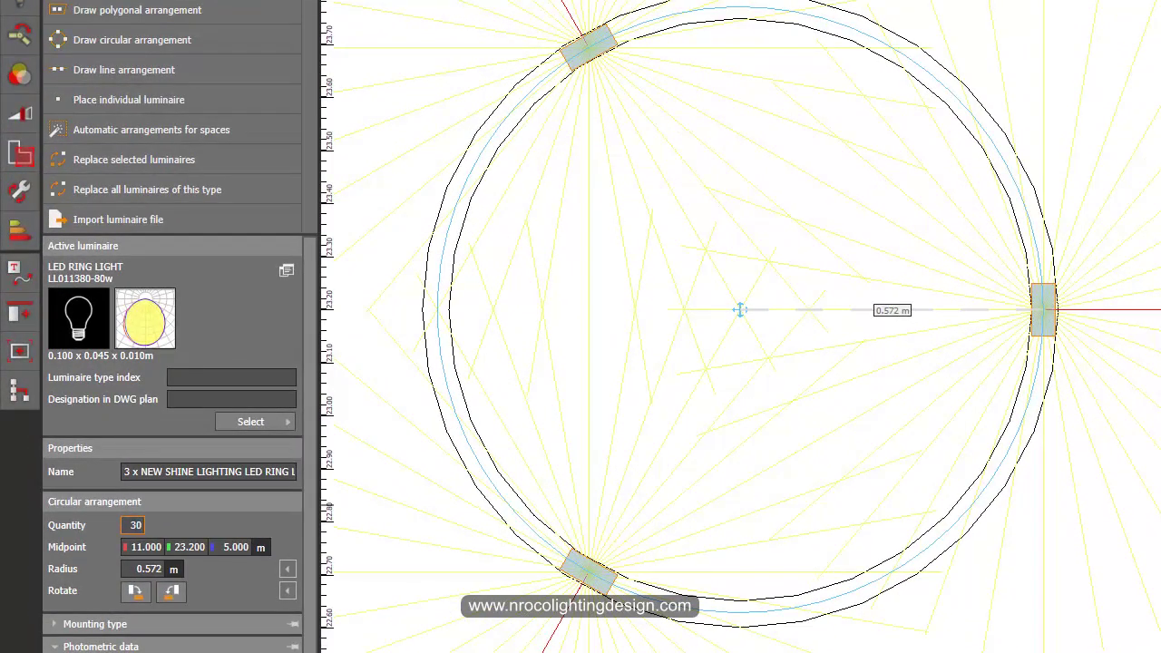
pyautogui.write('0')
pyautogui.press('Return')
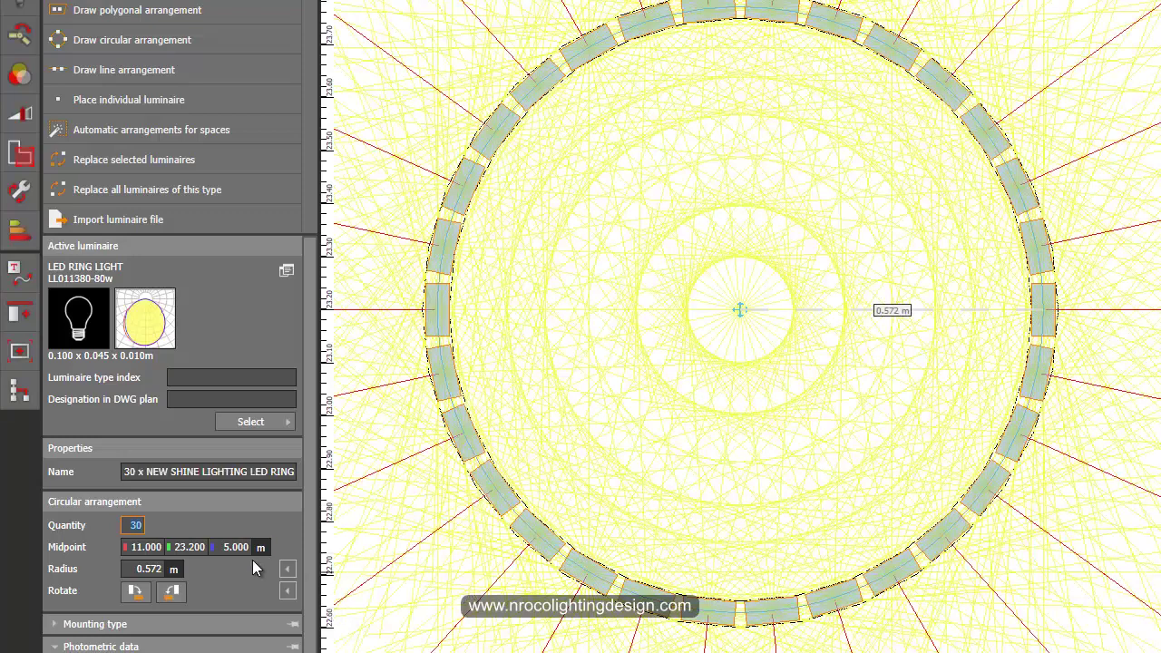
pyautogui.write('32')
pyautogui.press('Return')
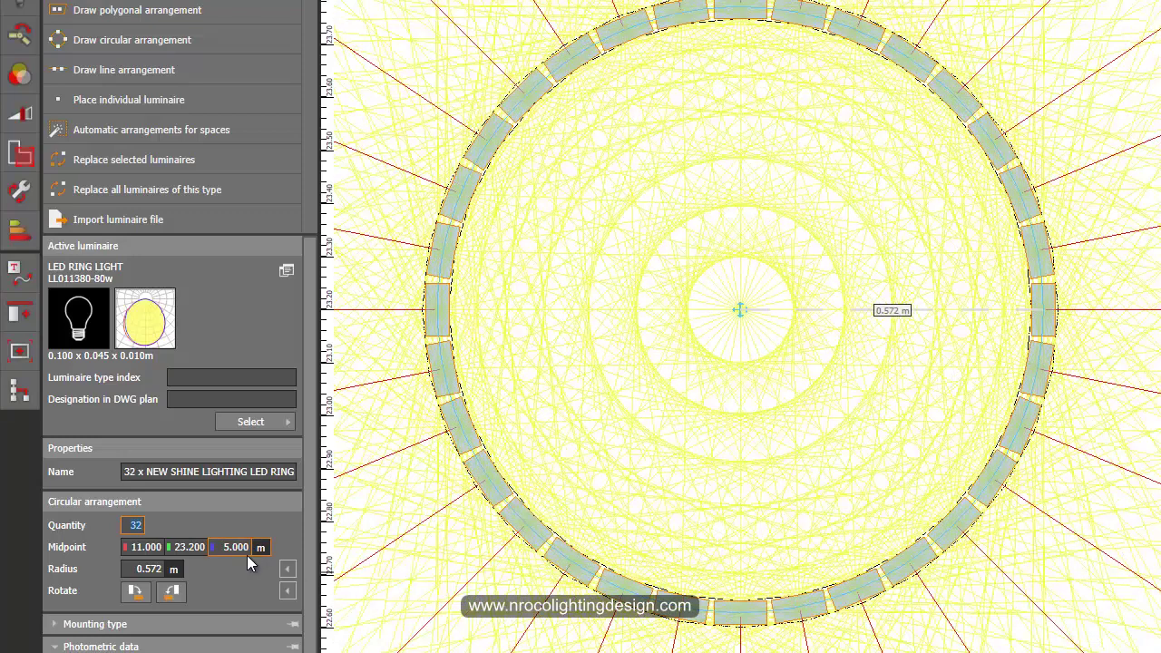
pyautogui.write('35')
pyautogui.press('Return')
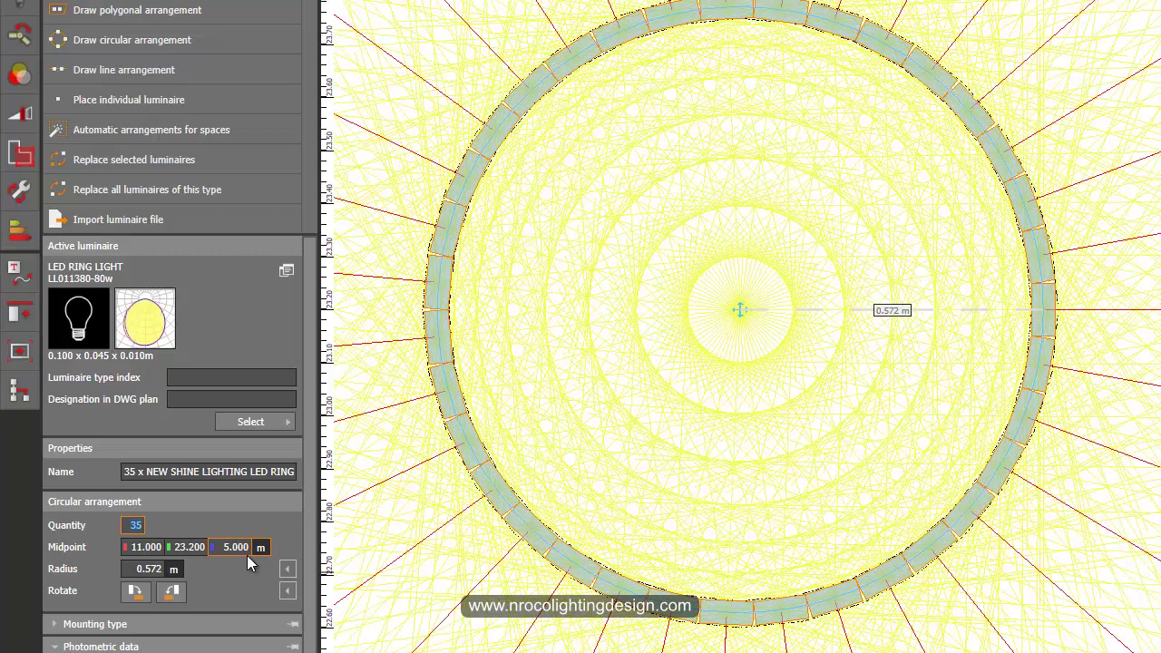
pyautogui.write('38')
pyautogui.press('Return')
# Step: Inspect the luminaire overlaps up close, try a quantity of 37 and restore it to 38
pyautogui.moveTo(759, 409); pyautogui.dragTo(656, 537, button='middle')
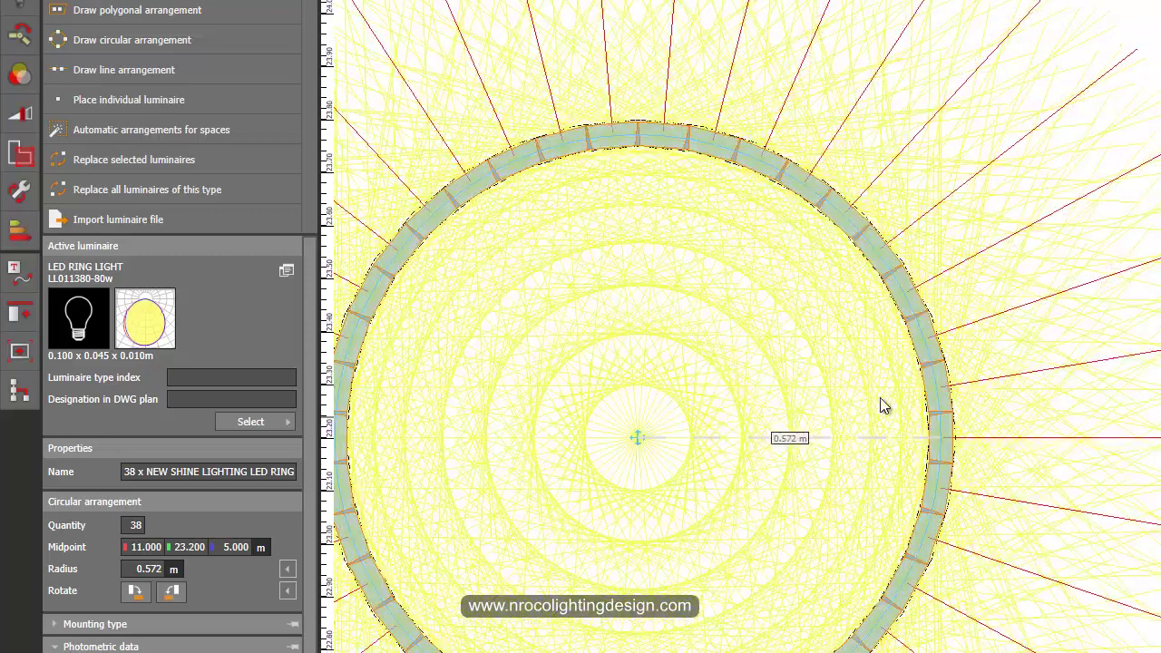
pyautogui.scroll(5, 925, 346)
pyautogui.scroll(1, 1003, 433)
pyautogui.scroll(1, 1003, 432)
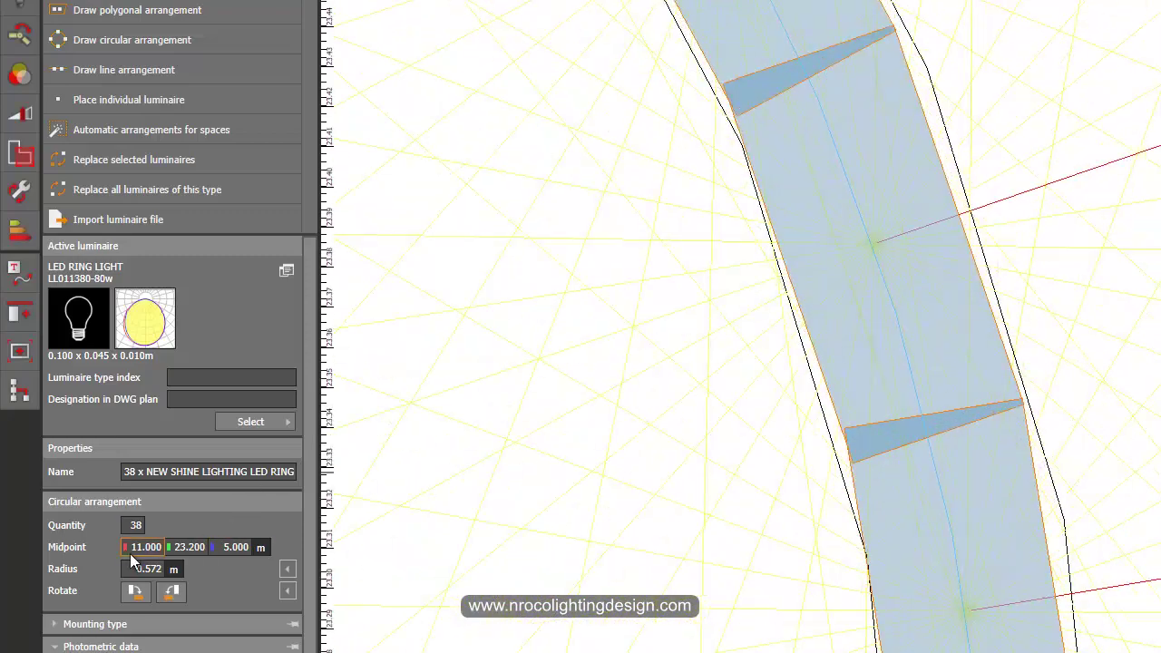
pyautogui.click(134, 531)
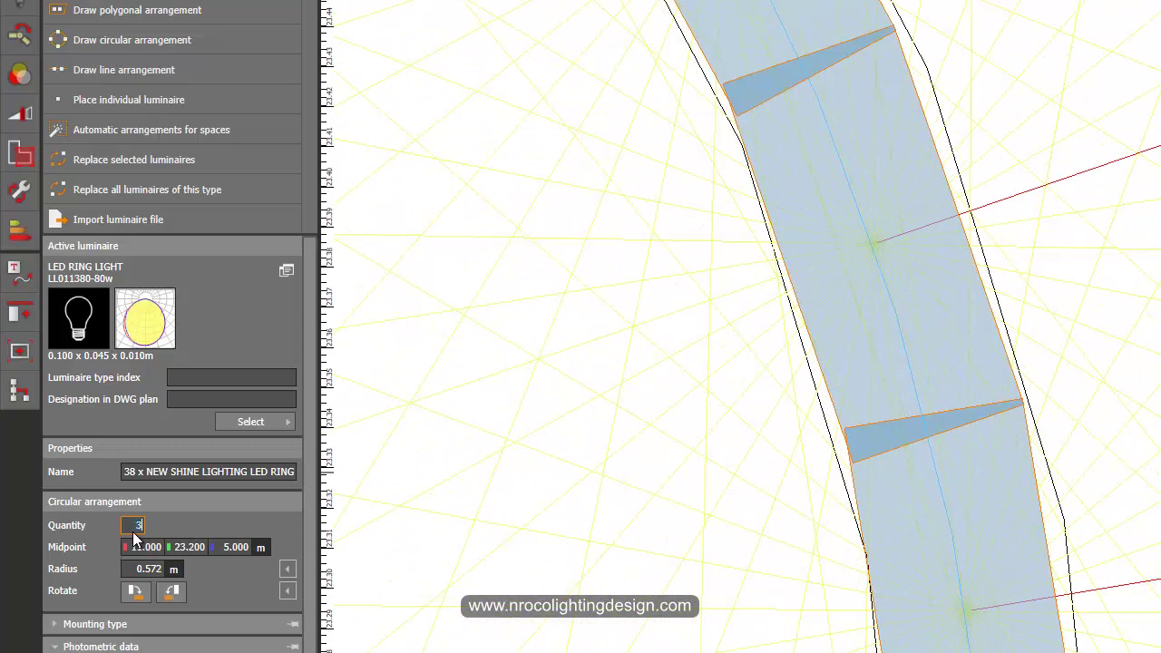
pyautogui.press('Return')
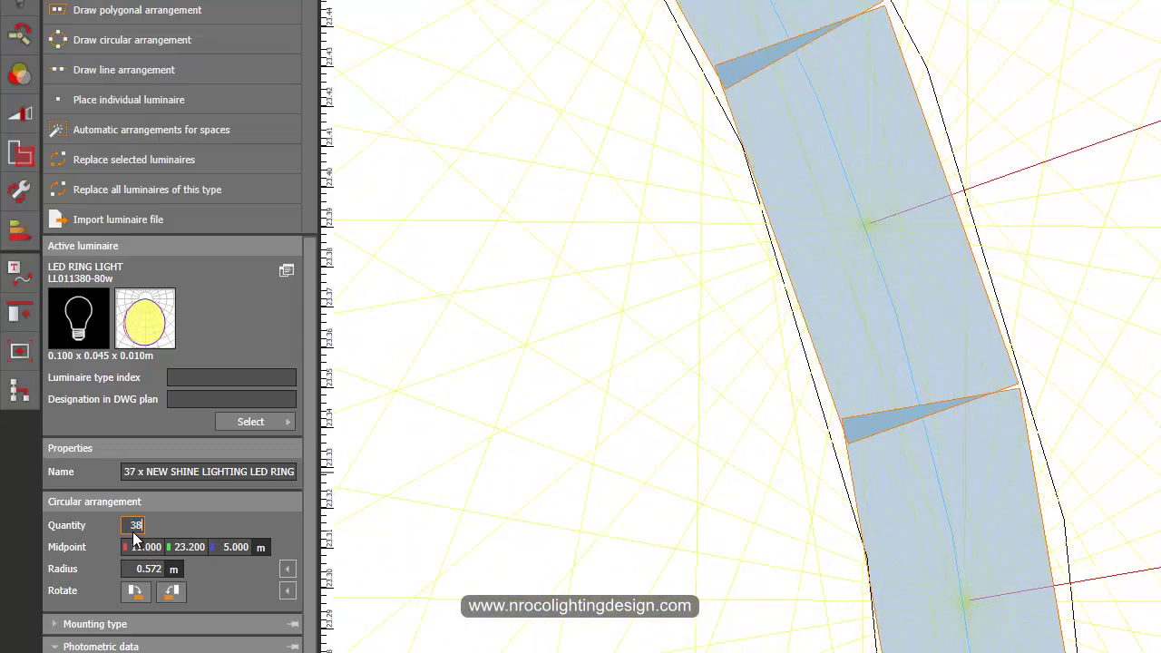
pyautogui.write('38')
pyautogui.press('Return')
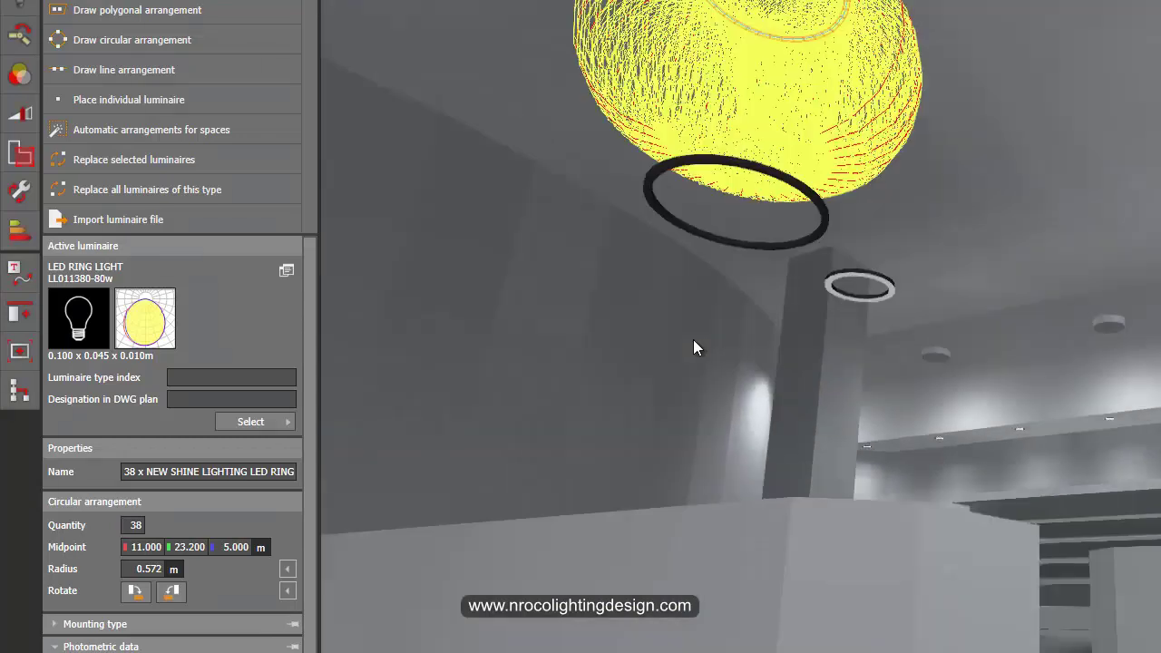
# Step: Set the mounting height of the larger ring's circular luminaire arrangement to 3 m
pyautogui.scroll(-3, 251, 516)
pyautogui.scroll(-1, 316, 530)
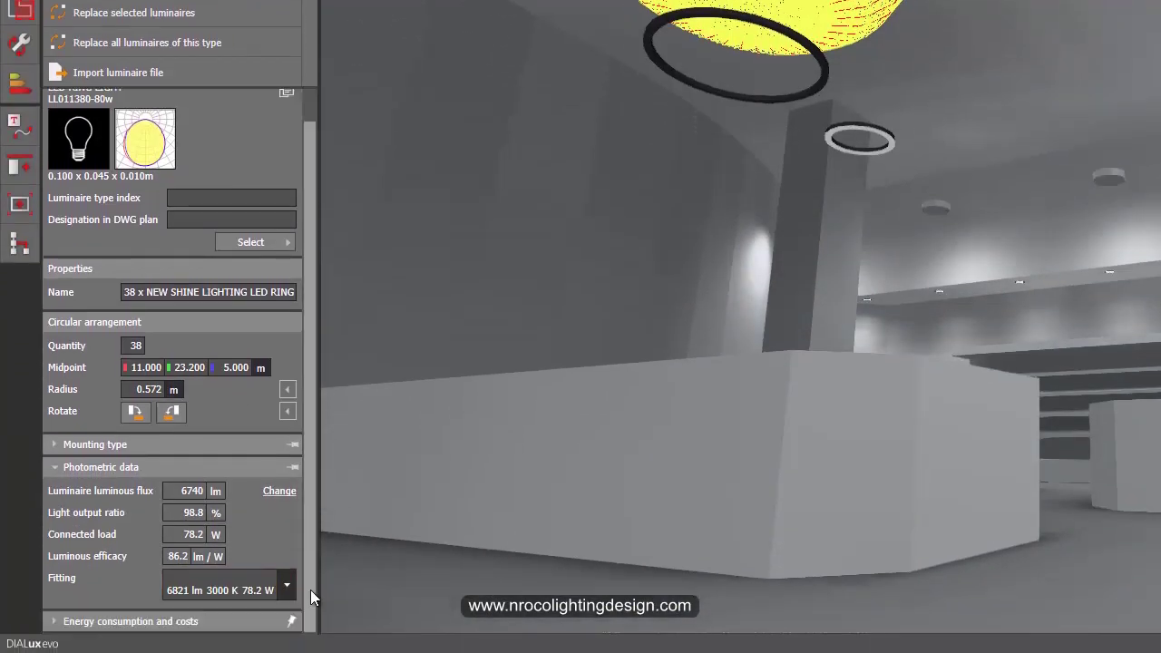
pyautogui.click(58, 445)
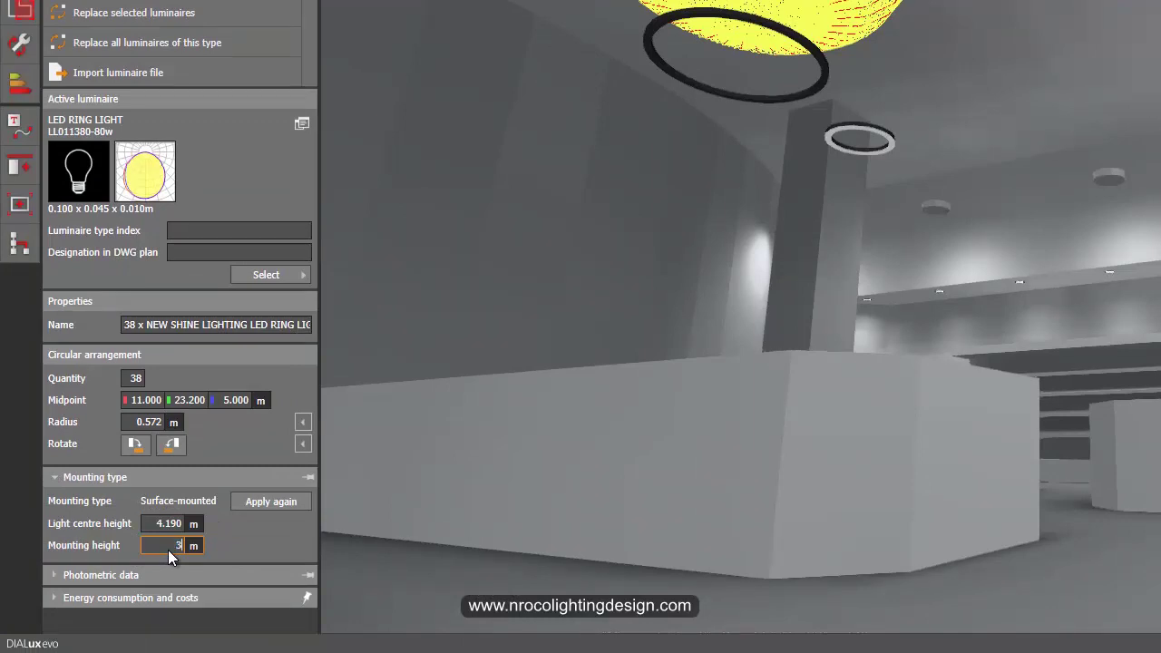
pyautogui.click(168, 545)
pyautogui.write('3')
pyautogui.press('Return')
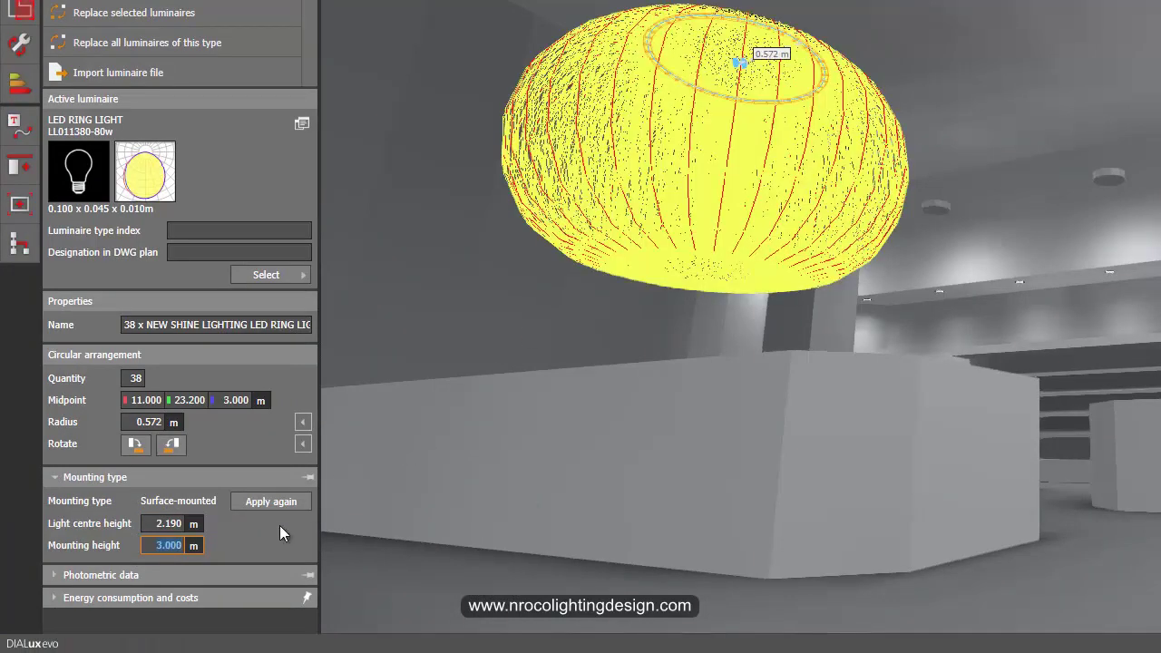
# Step: Examine how the luminaires fit the larger ring in side view and in 3D from above and below
pyautogui.moveTo(813, 329); pyautogui.dragTo(835, 181)
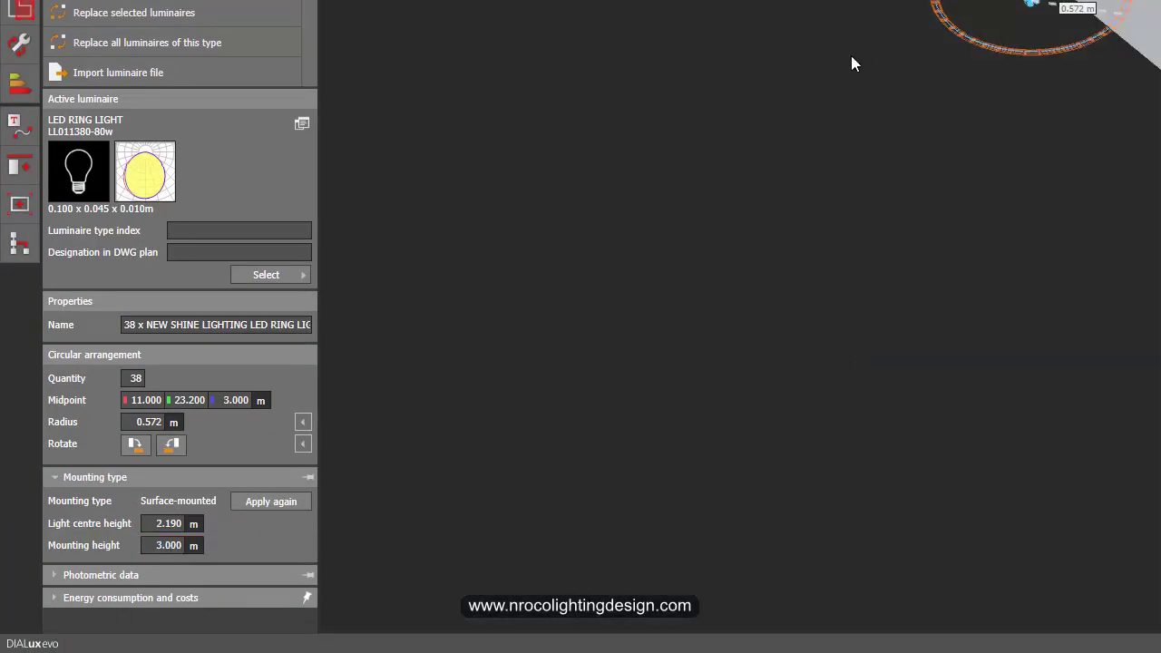
pyautogui.moveTo(851, 56); pyautogui.dragTo(712, 185, button='middle')
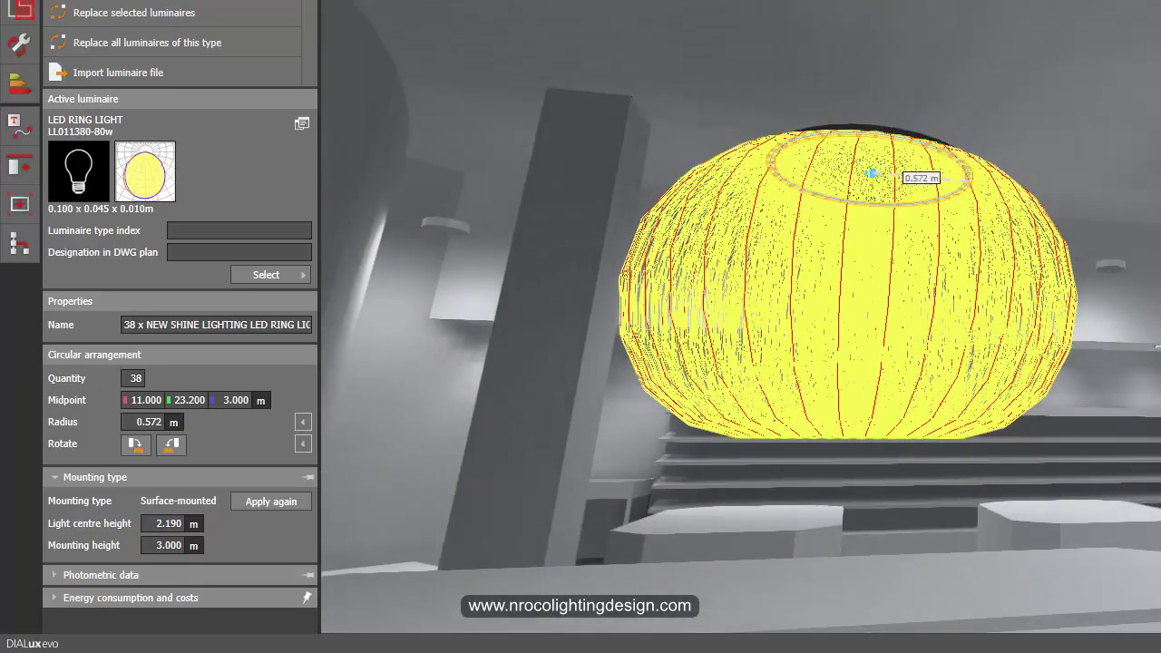
pyautogui.click(742, 1)
pyautogui.scroll(-2, 680, 62)
pyautogui.moveTo(636, 88); pyautogui.dragTo(770, 109, button='middle')
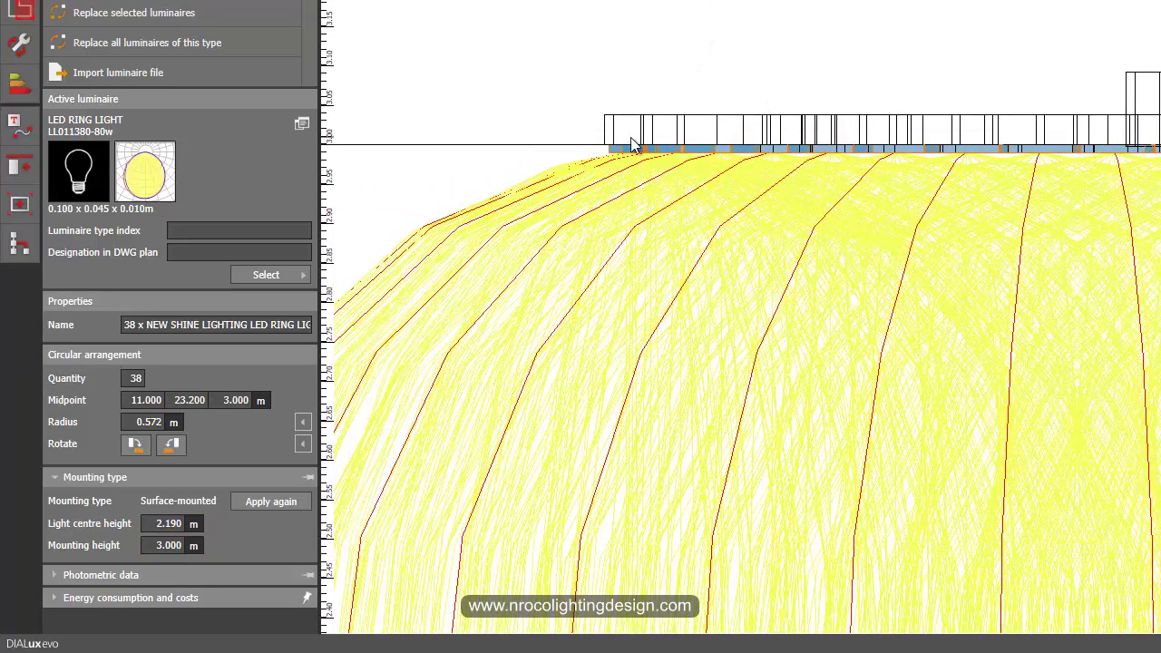
pyautogui.scroll(2, 632, 140)
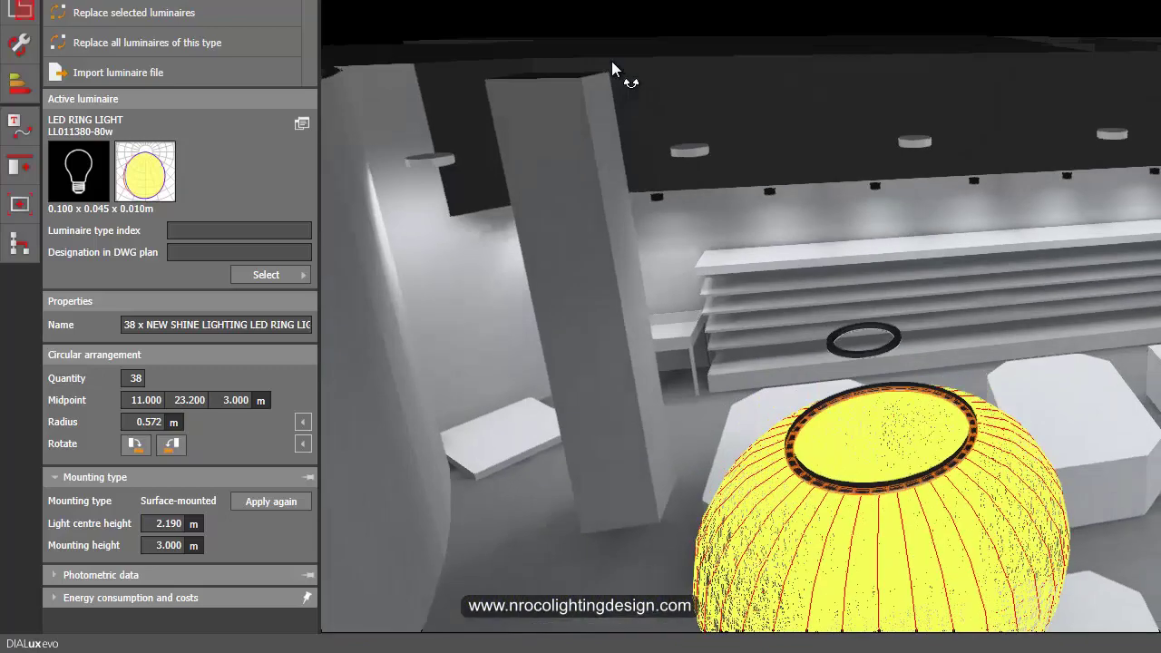
pyautogui.moveTo(611, 61); pyautogui.dragTo(1129, 381)
pyautogui.click(1128, 375)
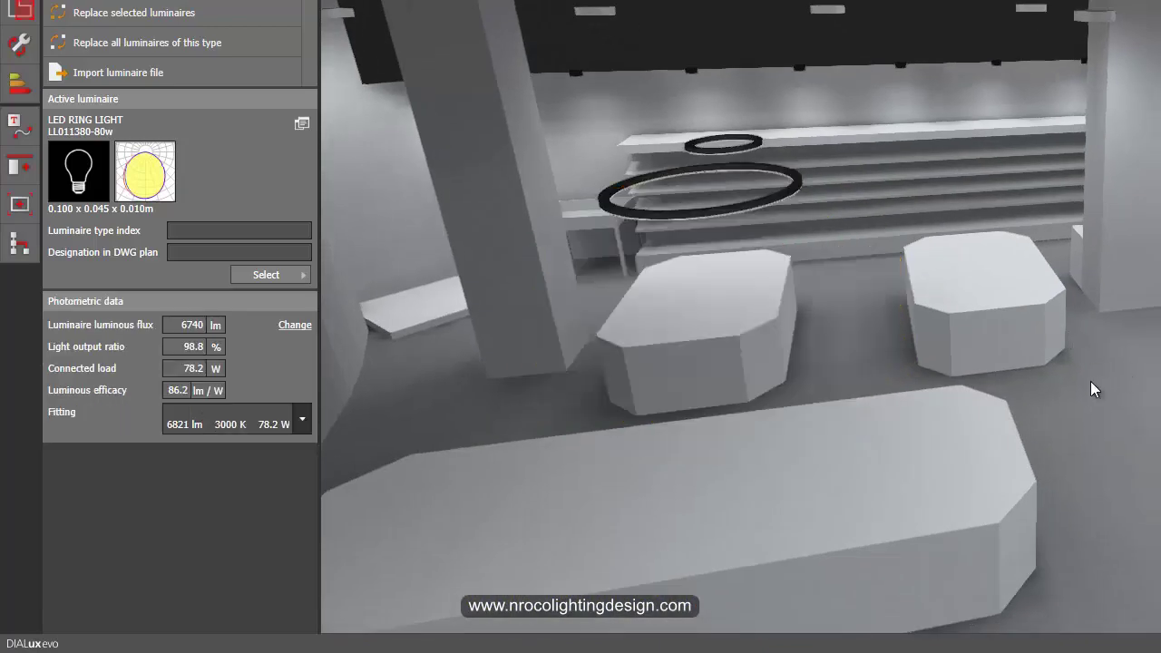
pyautogui.scroll(3, 745, 226)
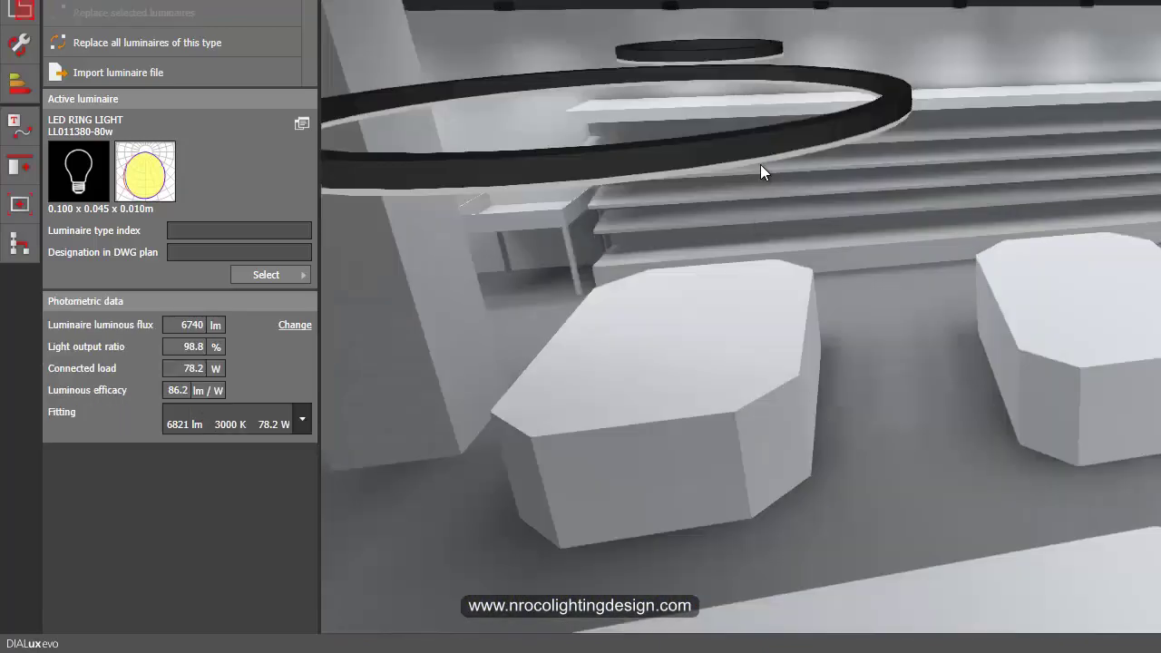
pyautogui.click(840, 266)
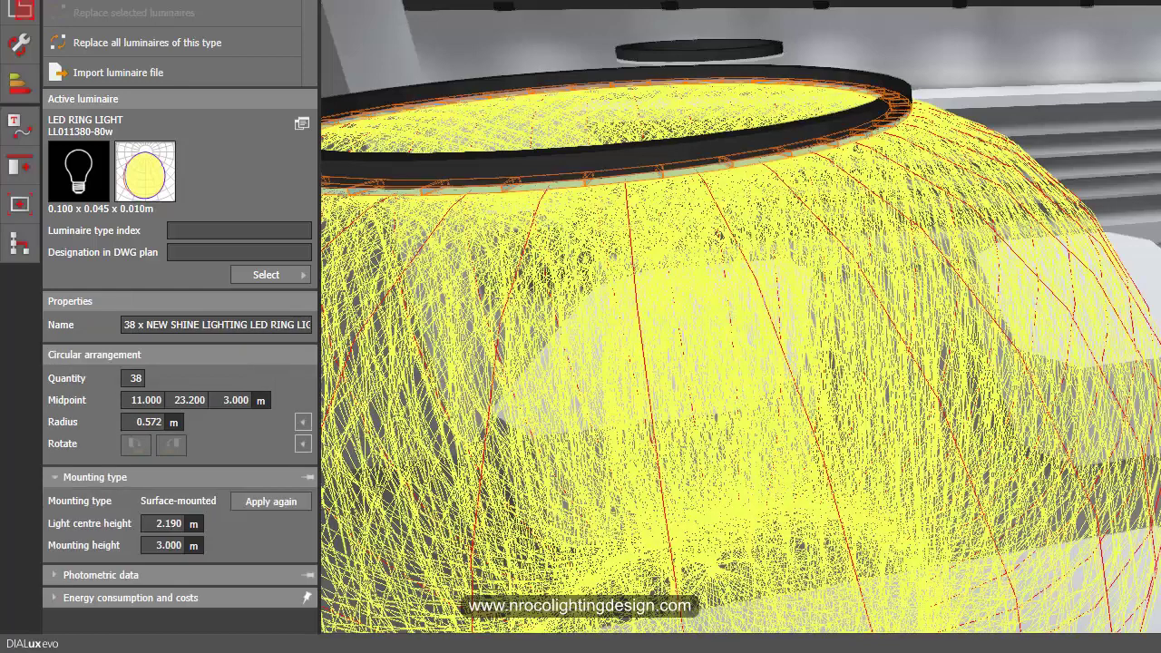
pyautogui.press('Escape')
pyautogui.moveTo(1071, 490); pyautogui.dragTo(1157, 430, button='right')
pyautogui.moveTo(987, 382); pyautogui.dragTo(1038, 376, button='right')
pyautogui.moveTo(1038, 375); pyautogui.dragTo(1079, 409)
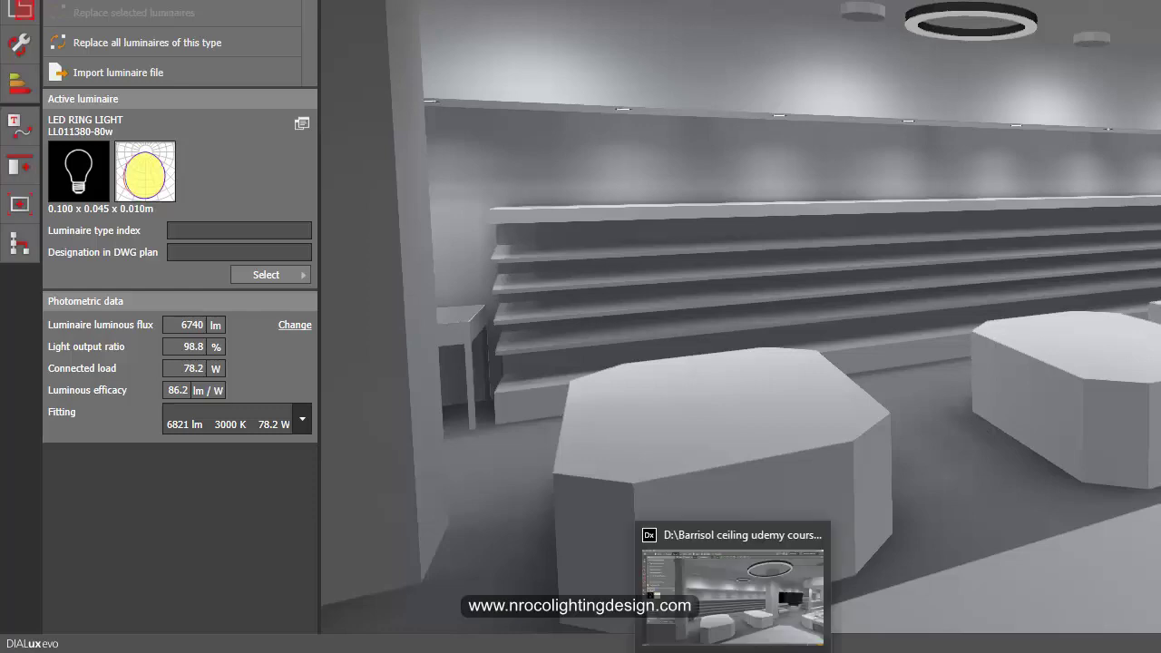
# Step: Switch to Calculator and divide 6827 by 38 to get the luminous flux per luminaire
pyautogui.click(444, 650)
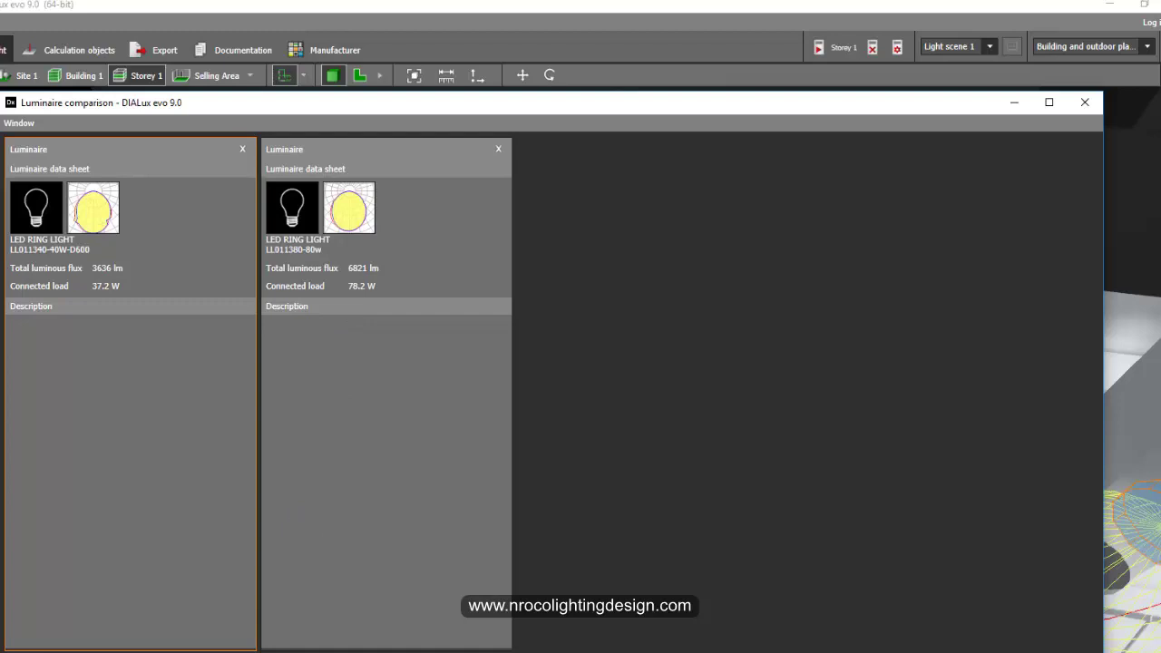
pyautogui.hotkey('alt', 'Tab')
pyautogui.click(1043, 454)
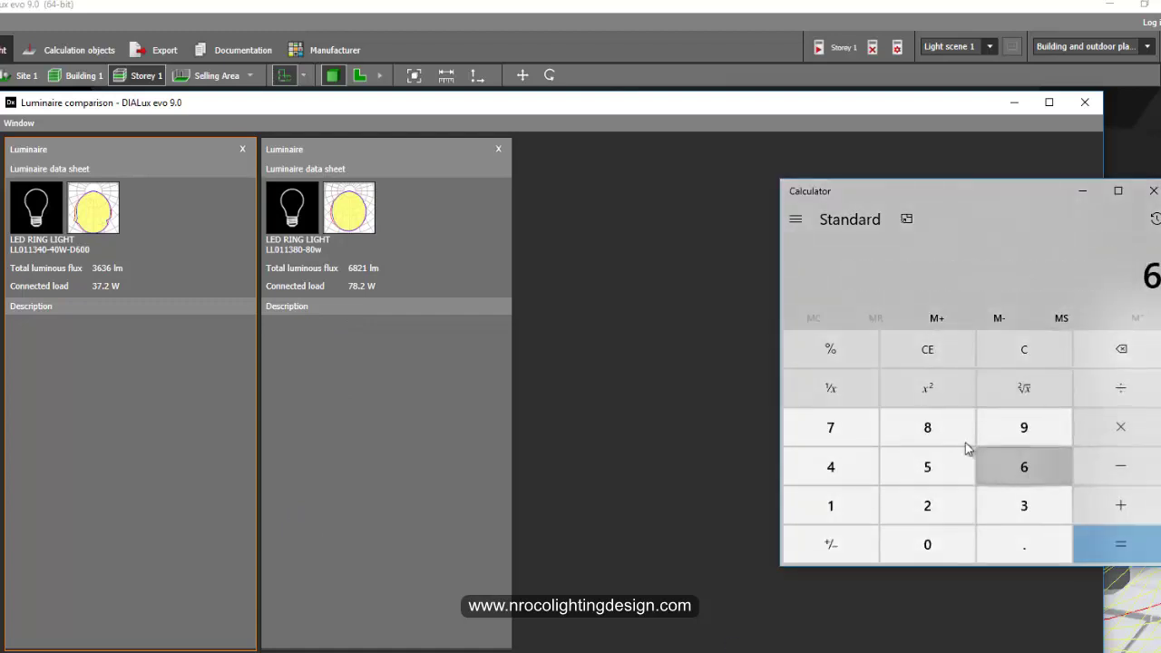
pyautogui.click(927, 427)
pyautogui.click(927, 505)
pyautogui.click(830, 428)
pyautogui.click(1121, 388)
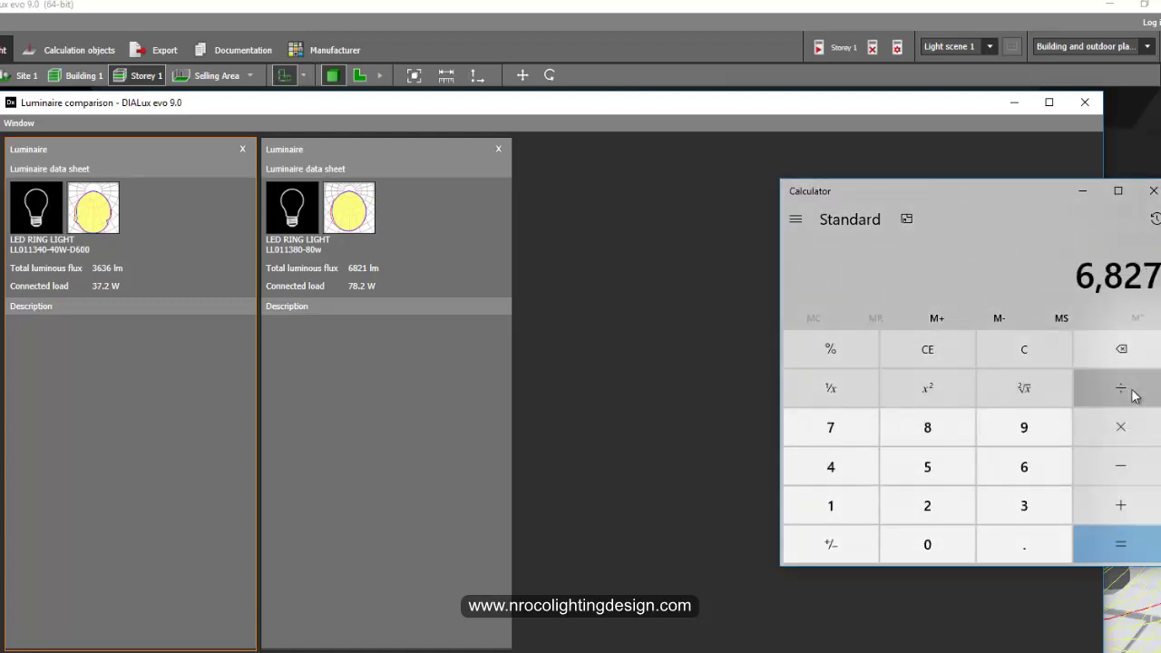
pyautogui.click(1024, 490)
pyautogui.click(935, 427)
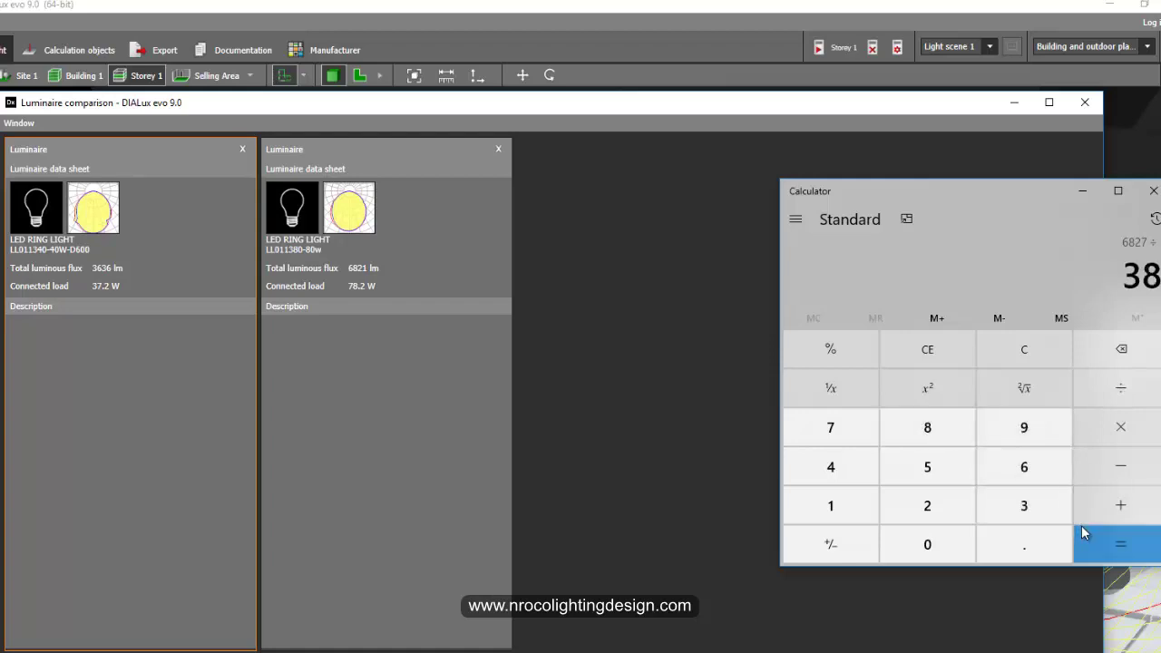
pyautogui.click(1093, 542)
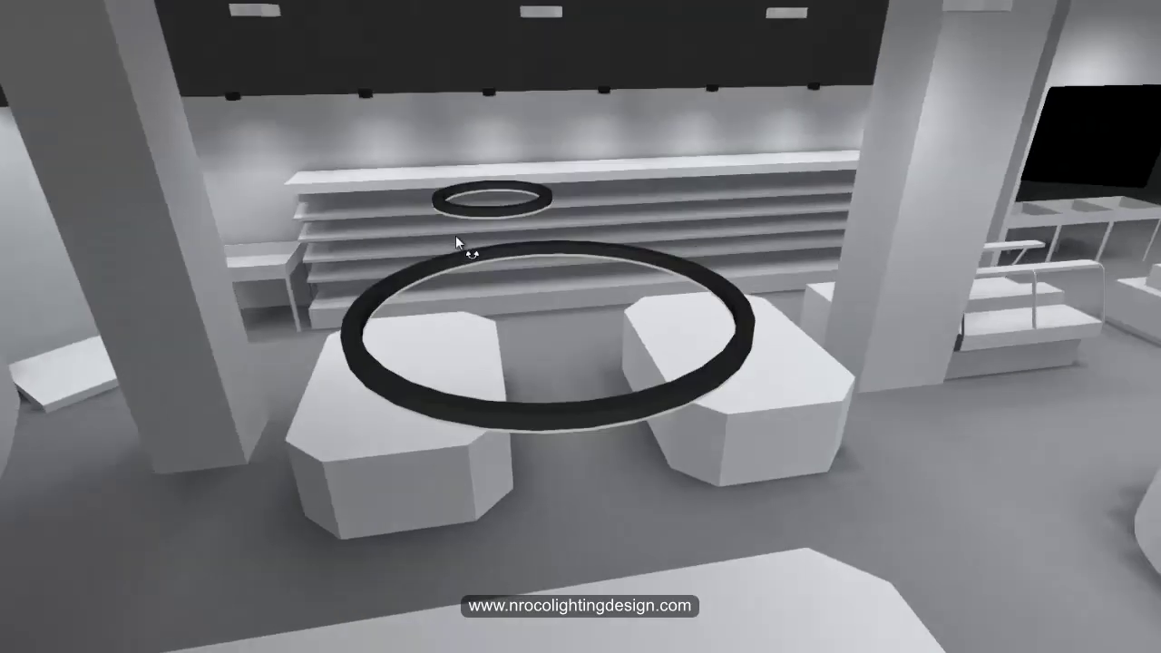
# Step: Select the larger ring's circular arrangement and open its lamp data from the photometric data
pyautogui.hotkey('alt', 'Tab')
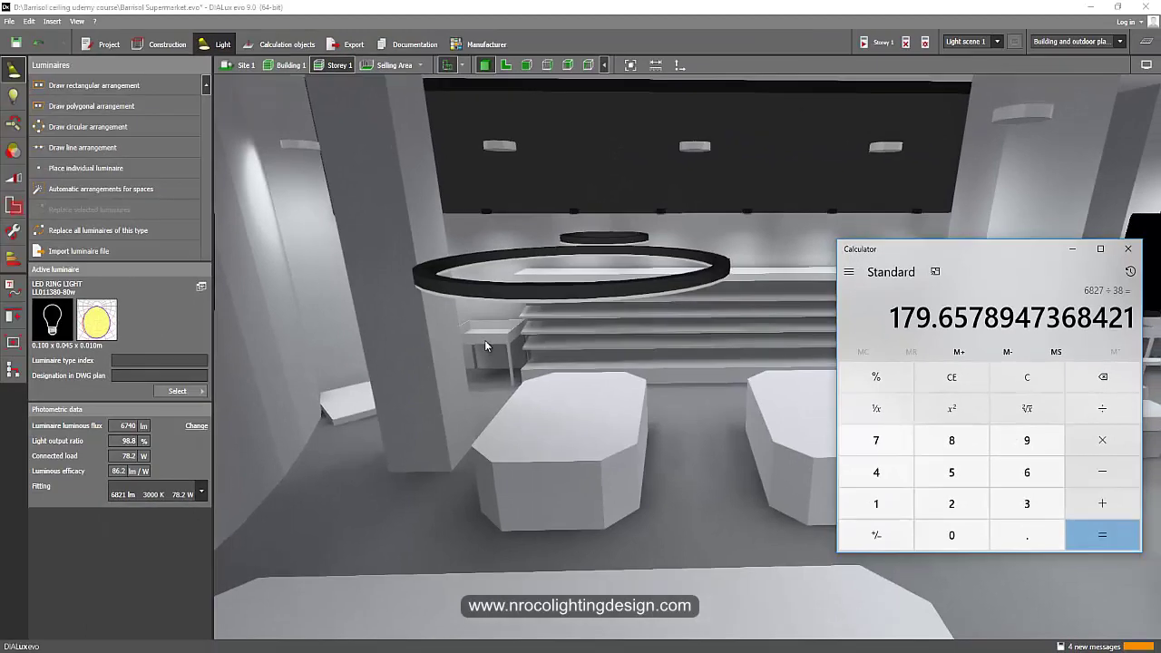
pyautogui.click(545, 307)
pyautogui.click(545, 306)
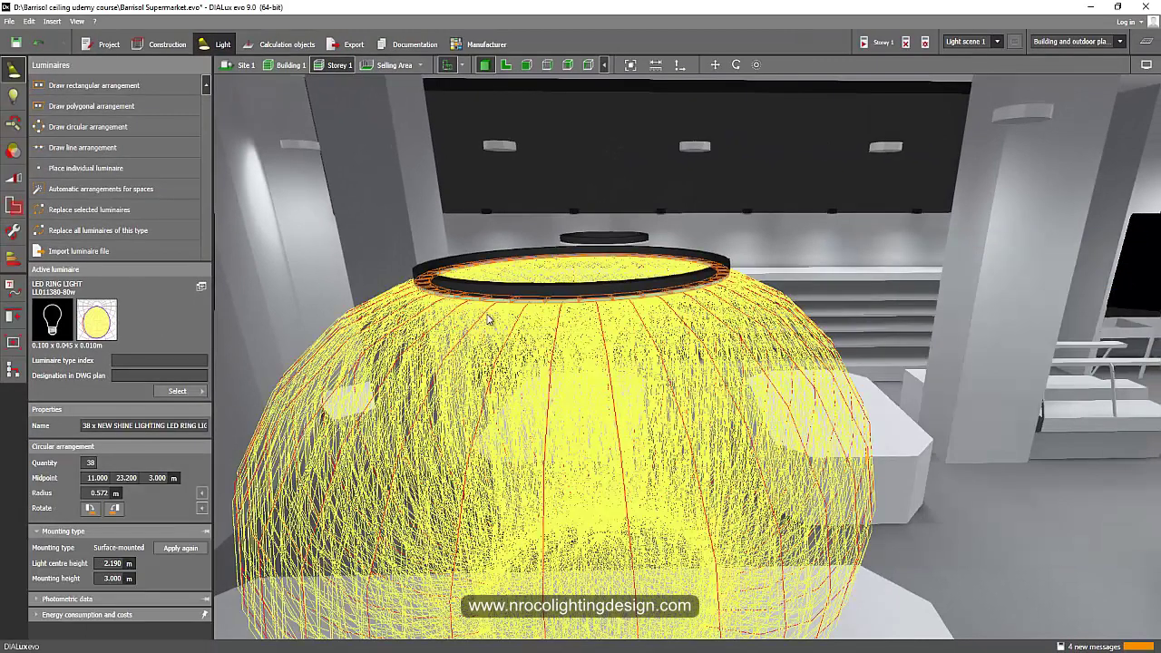
pyautogui.click(92, 600)
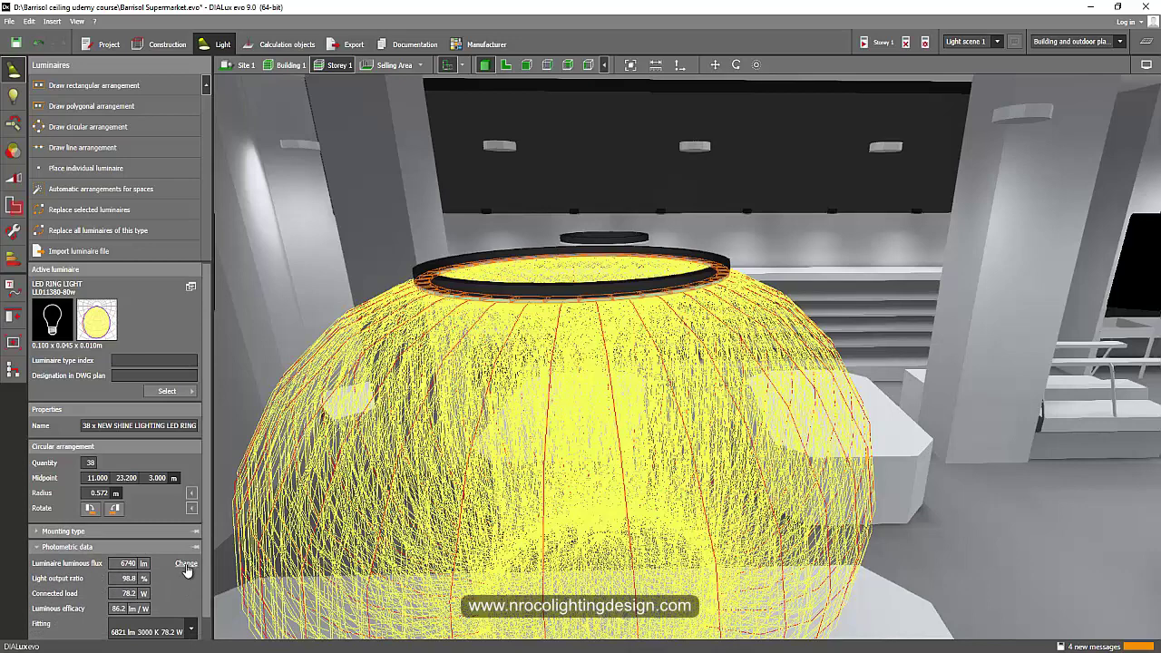
pyautogui.click(186, 564)
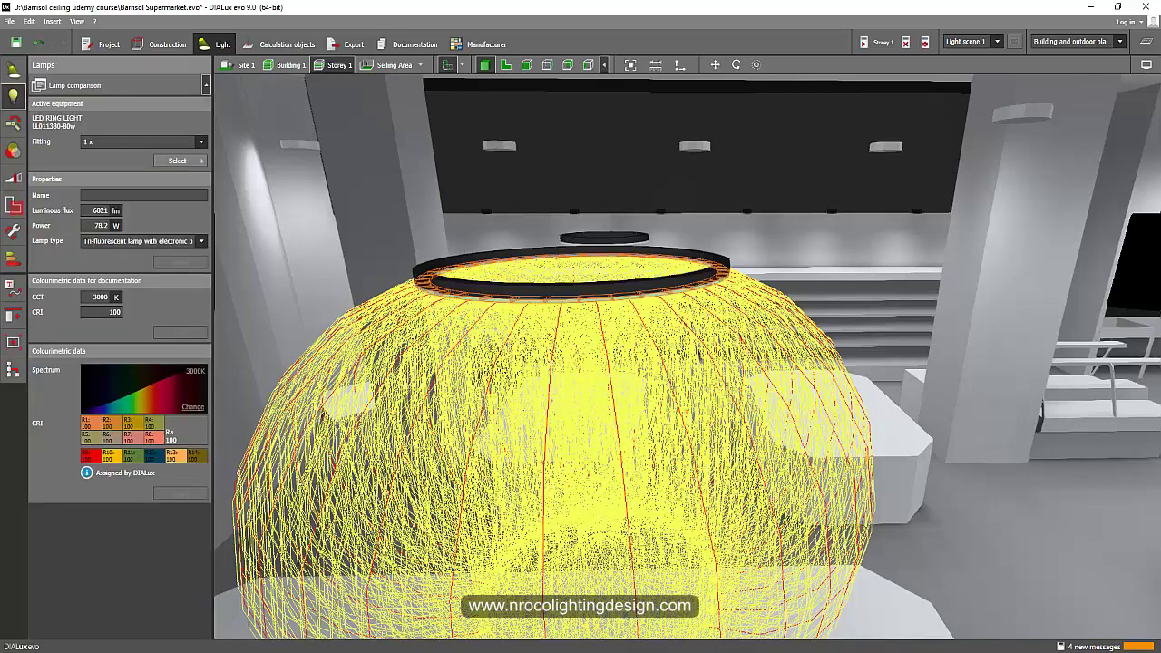
pyautogui.hotkey('alt', 'Tab')
pyautogui.click(102, 212)
pyautogui.hotkey('alt', 'Tab')
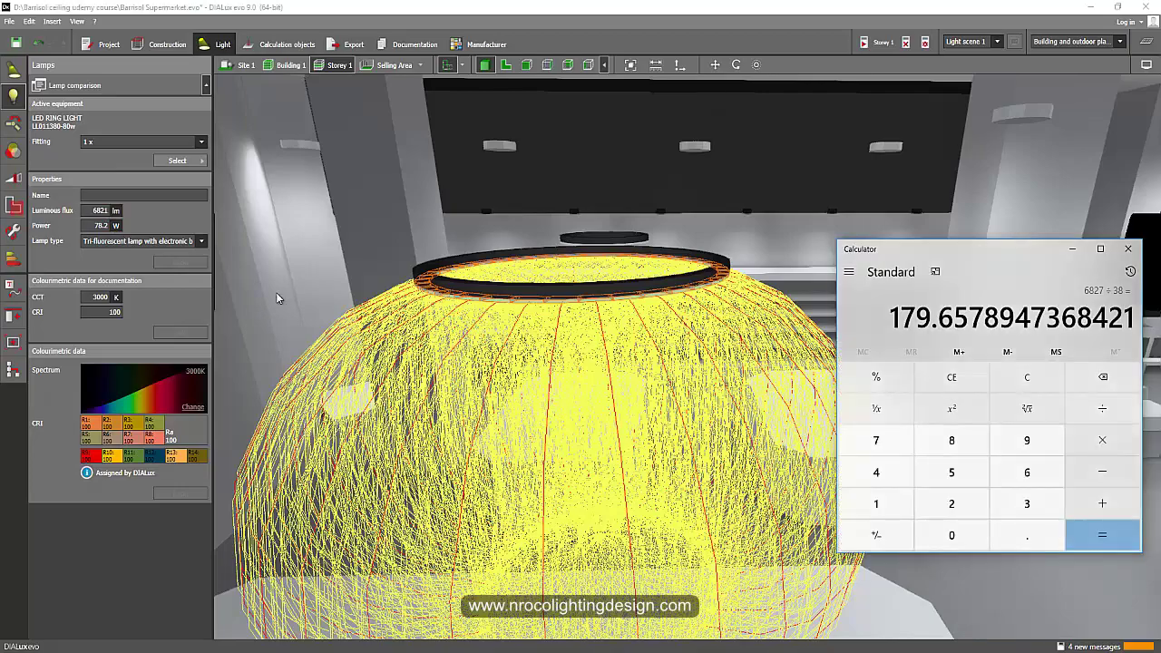
# Step: Set the luminous flux of the larger ring's lamp to 179 lm
pyautogui.click(98, 211)
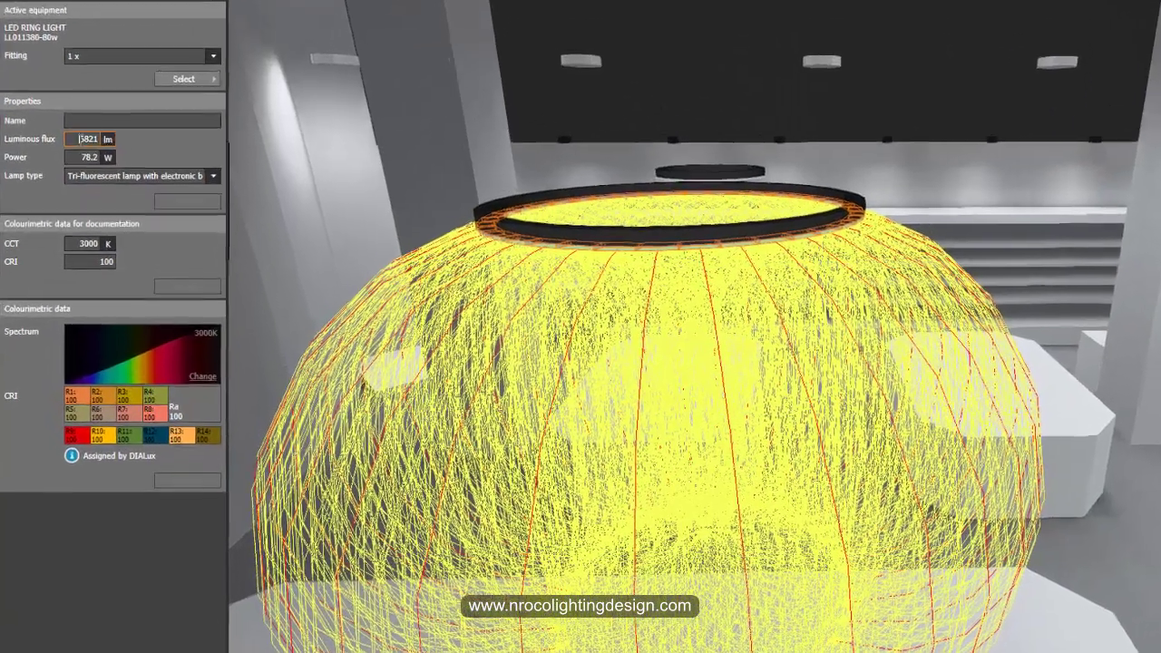
pyautogui.write('179')
pyautogui.press('Delete')
pyautogui.press('Delete')
pyautogui.press('Delete')
pyautogui.press('Delete')
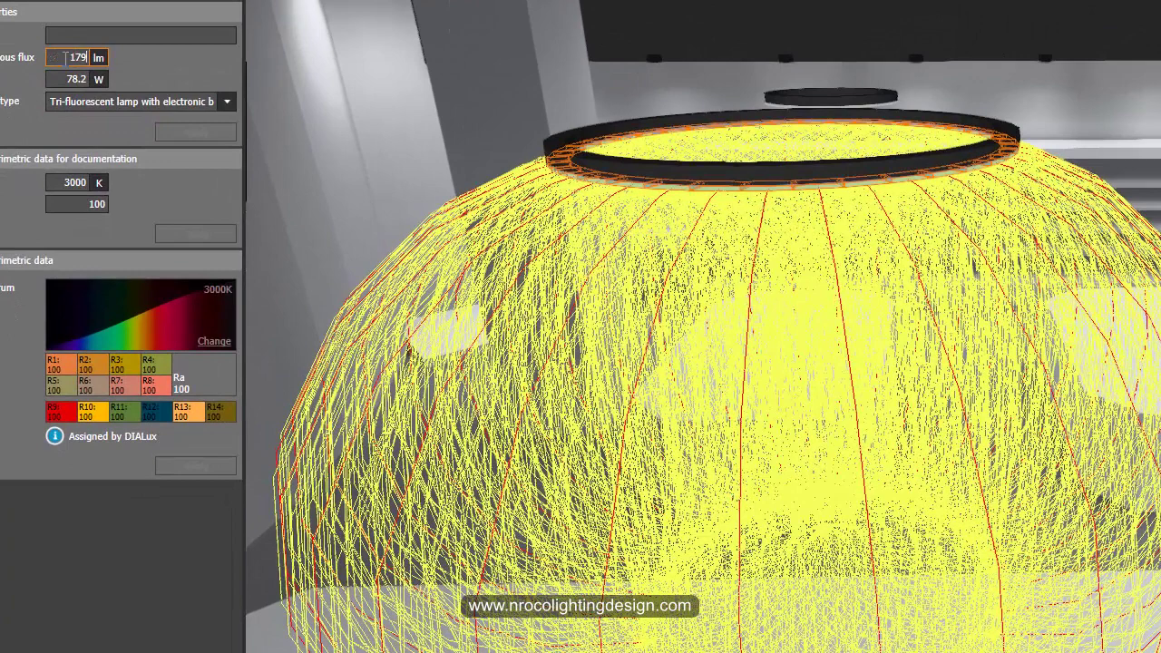
pyautogui.write('65')
pyautogui.press('Return')
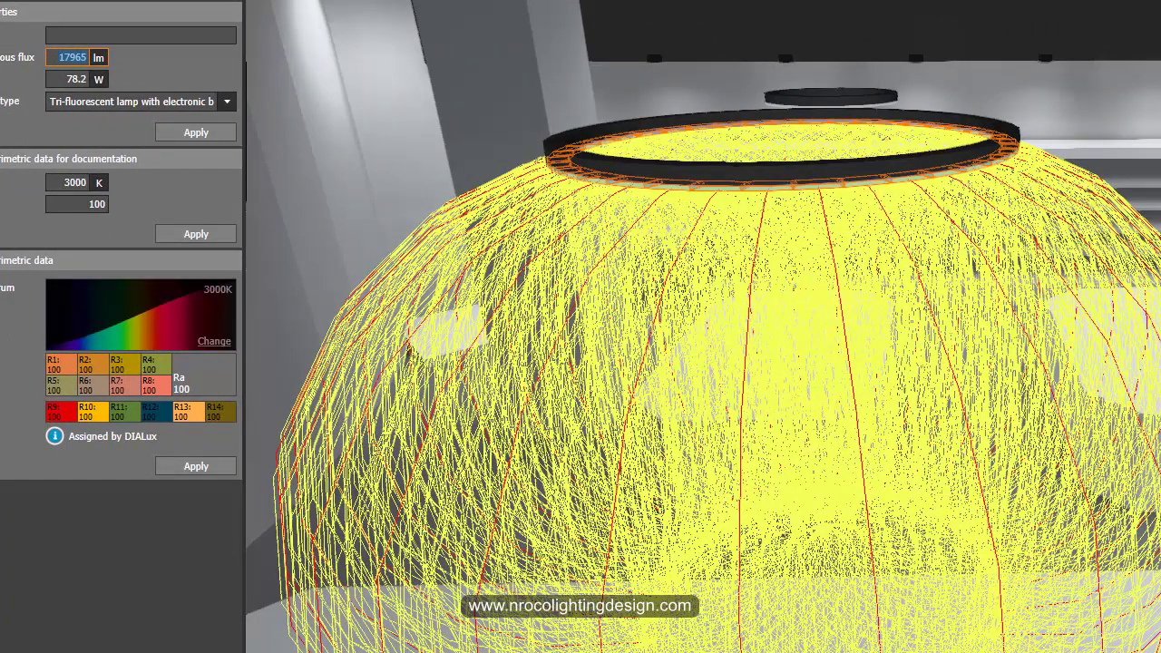
pyautogui.click(73, 57)
pyautogui.click(71, 78)
pyautogui.doubleClick(60, 58)
pyautogui.write('1')
pyautogui.press('Return')
# Step: Switch to Calculator and divide 78.2 by 38 to get the power per luminaire
pyautogui.press('Tab')
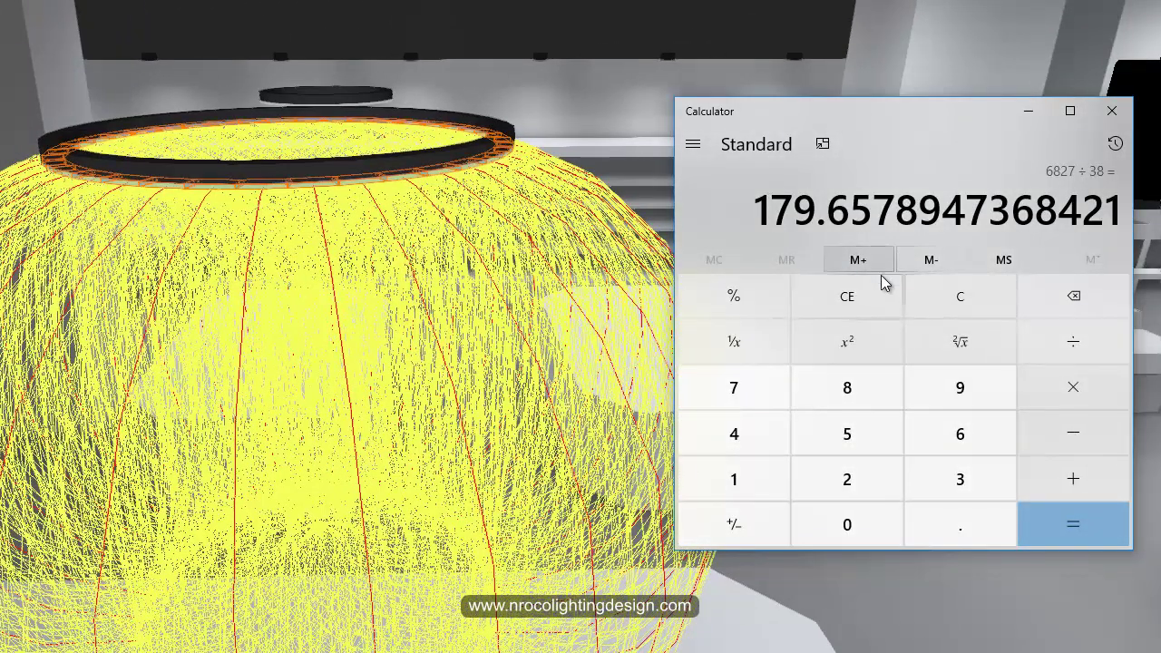
pyautogui.click(781, 399)
pyautogui.click(883, 403)
pyautogui.click(985, 528)
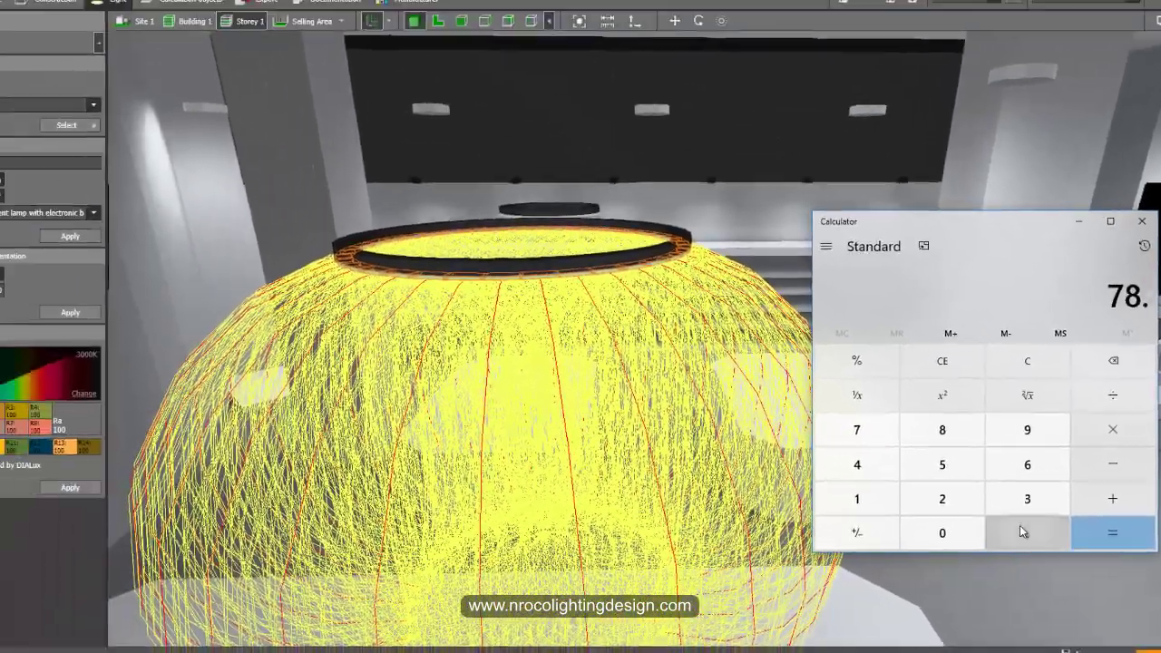
pyautogui.click(882, 486)
pyautogui.click(1088, 361)
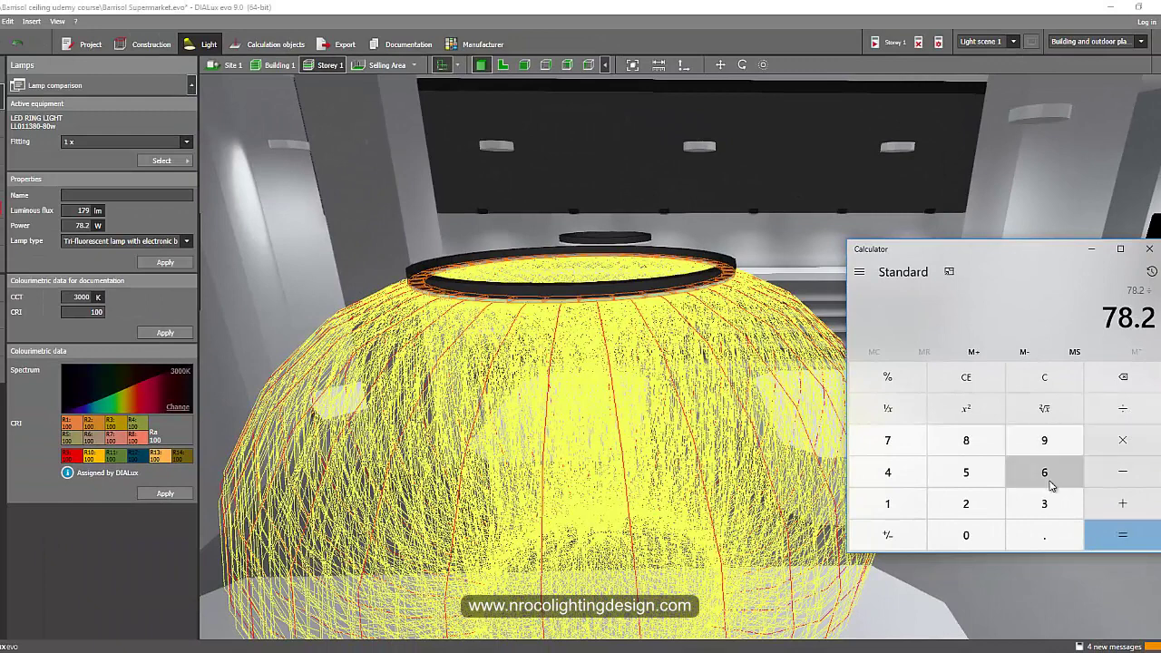
pyautogui.click(1045, 504)
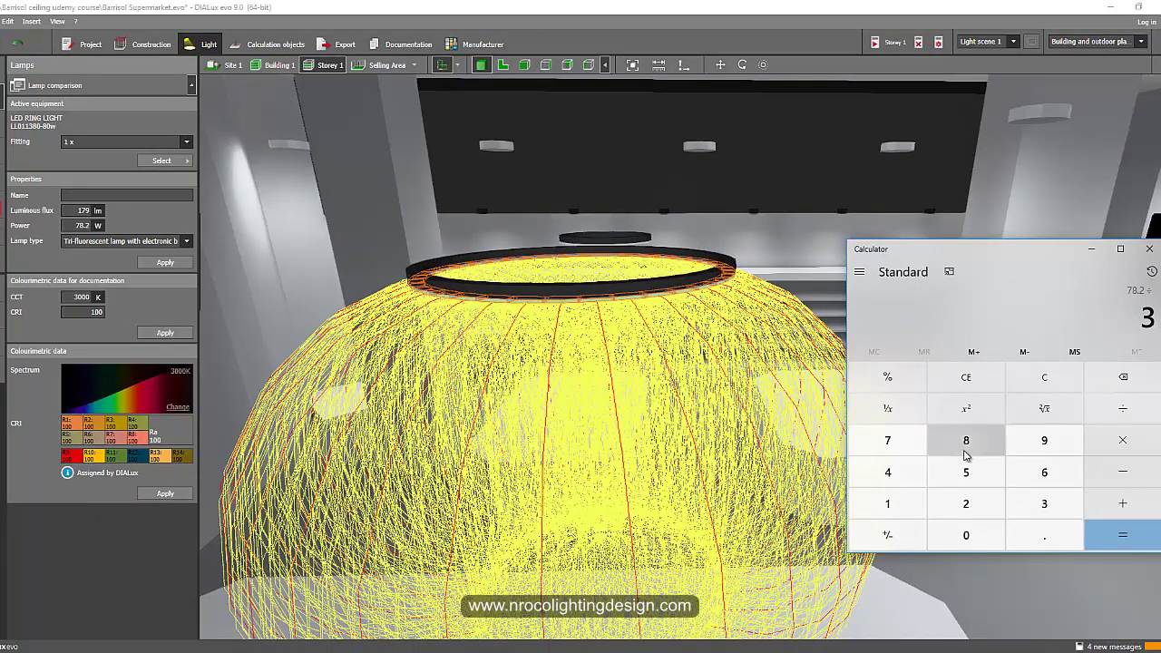
pyautogui.click(966, 440)
pyautogui.click(1122, 536)
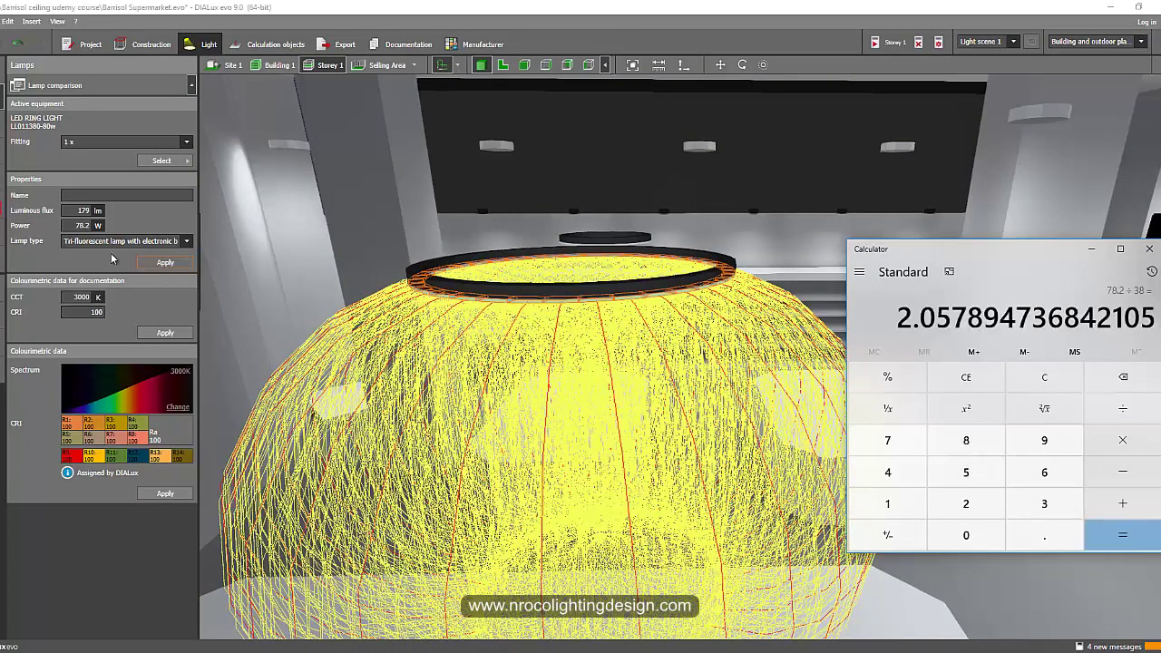
# Step: Set the lamp's power to 2.0 W and its lamp type to LED
pyautogui.click(81, 225)
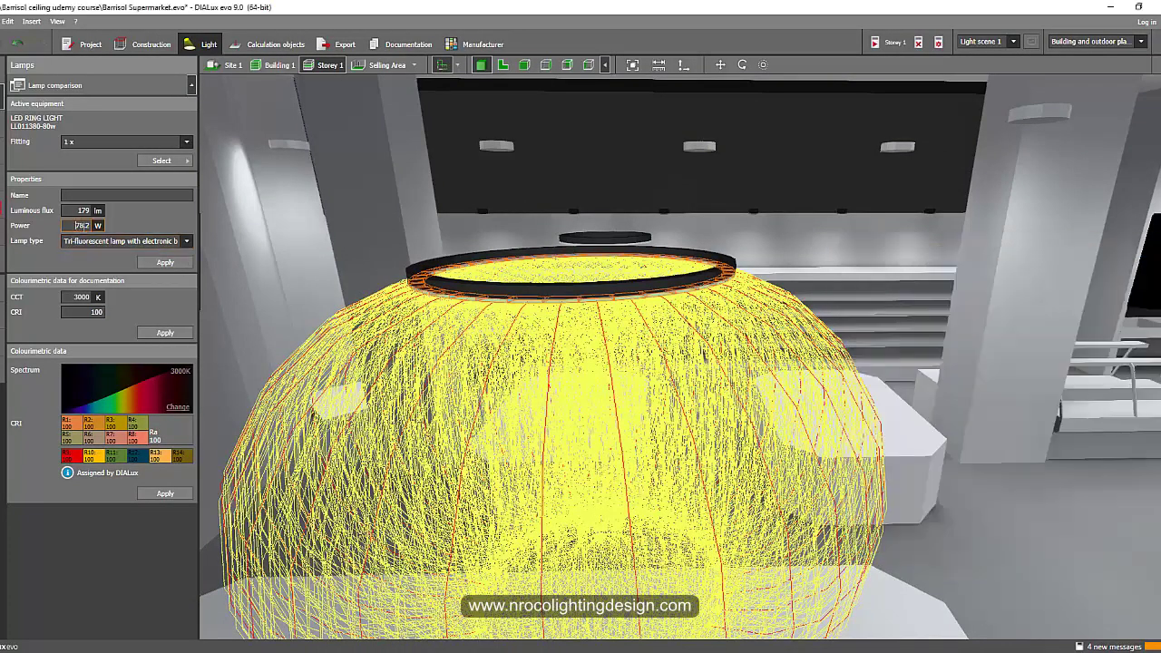
pyautogui.write('2.0')
pyautogui.press('Return')
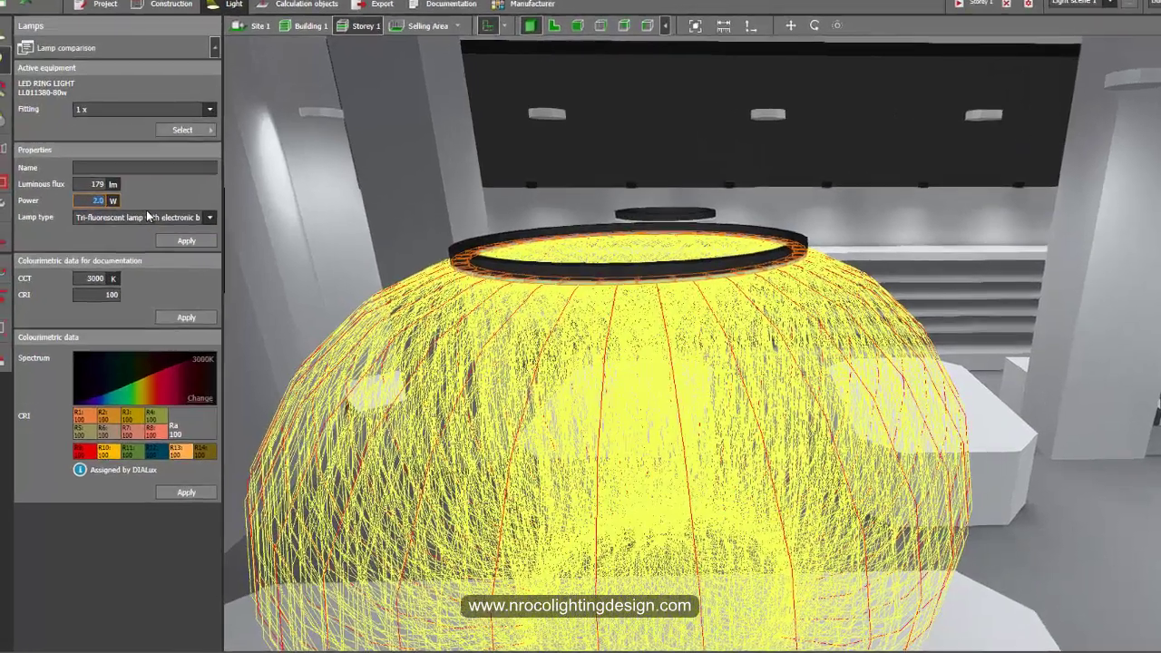
pyautogui.click(147, 216)
pyautogui.click(136, 291)
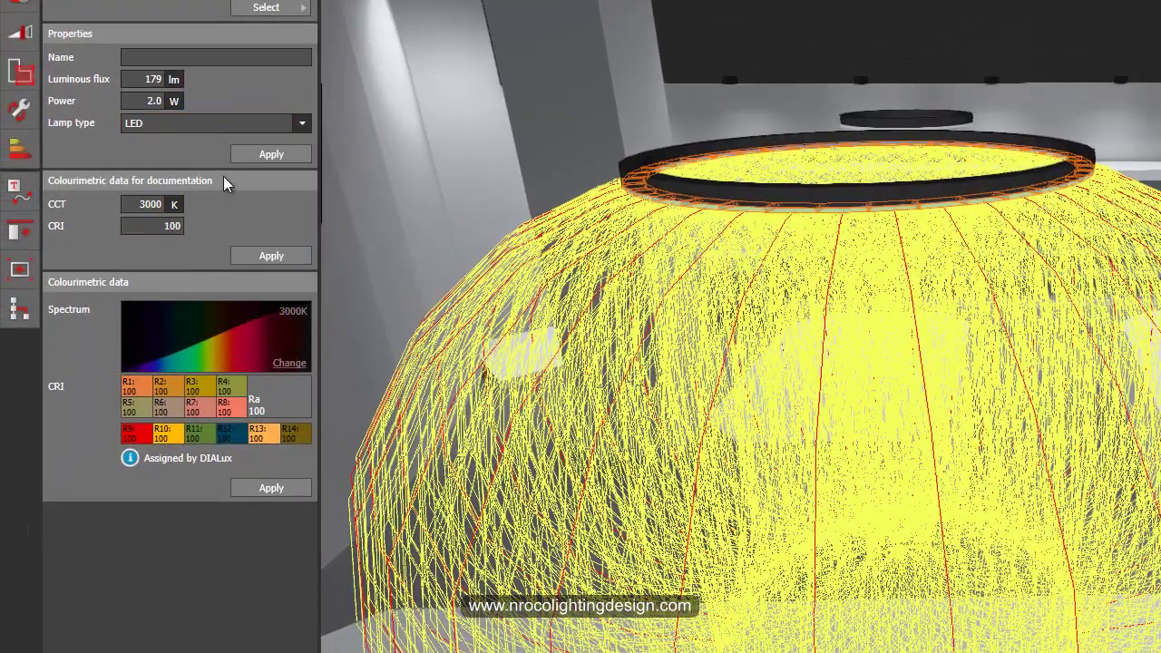
# Step: Change the lamp's spectrum to the 4000 K Planck radiator
pyautogui.click(271, 256)
pyautogui.click(310, 372)
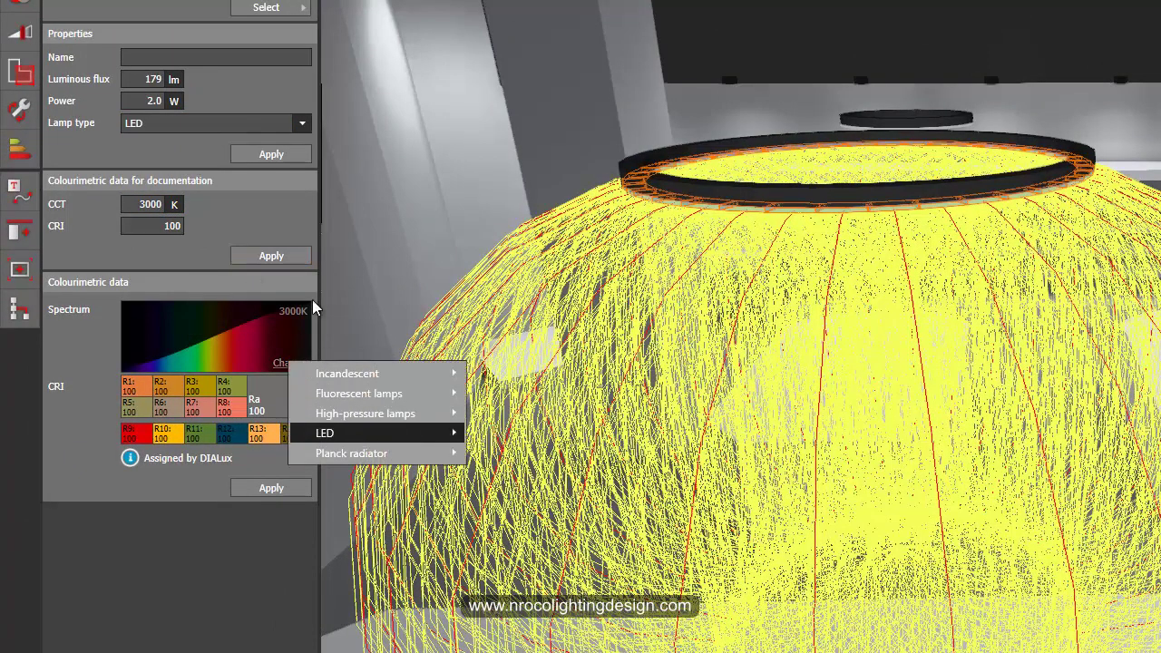
pyautogui.click(135, 204)
pyautogui.click(290, 370)
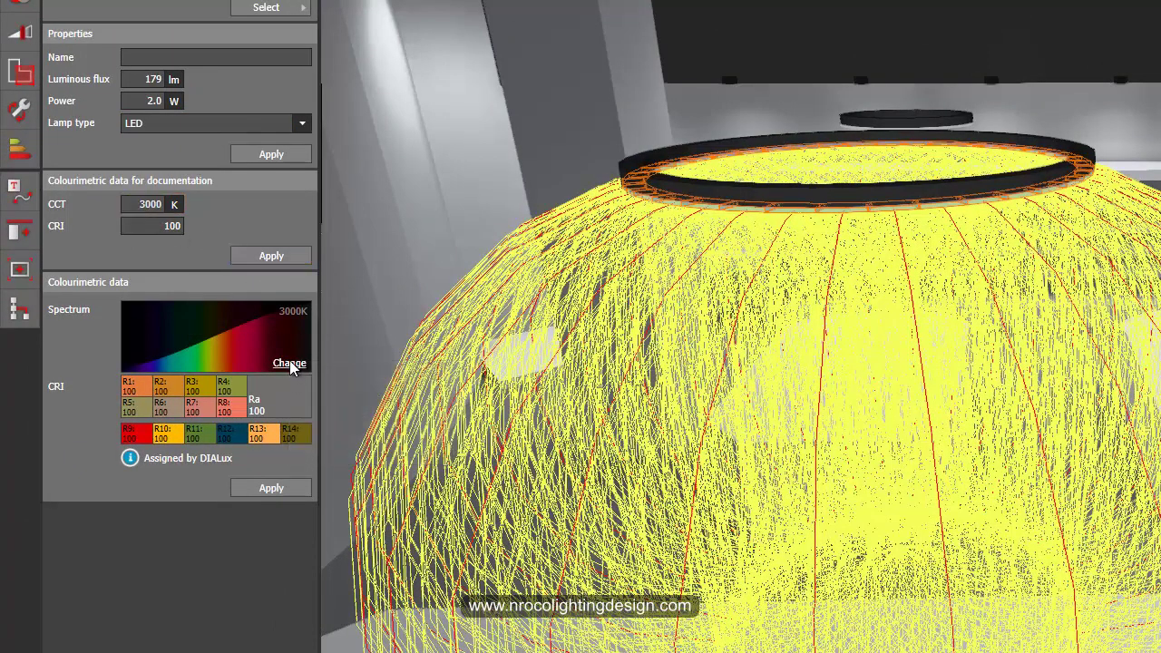
pyautogui.moveTo(356, 461)
pyautogui.click(492, 461)
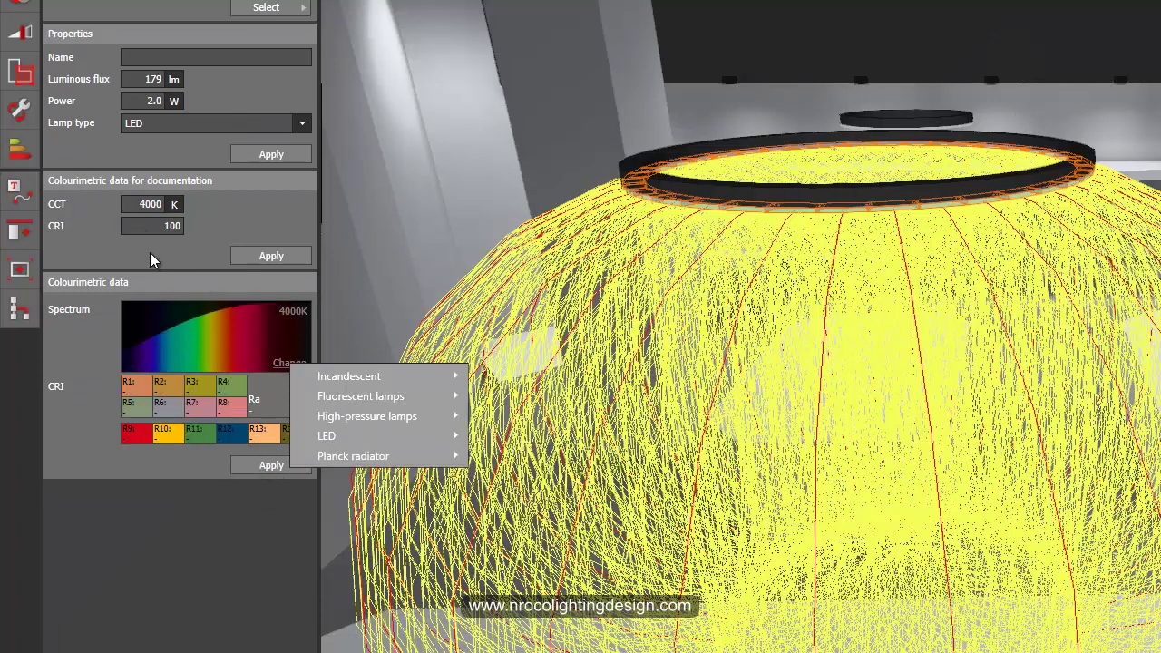
# Step: Apply the documentation data of 4000 K CCT and CRI 100, and name the lamp "1.20m diamter"
pyautogui.click(268, 255)
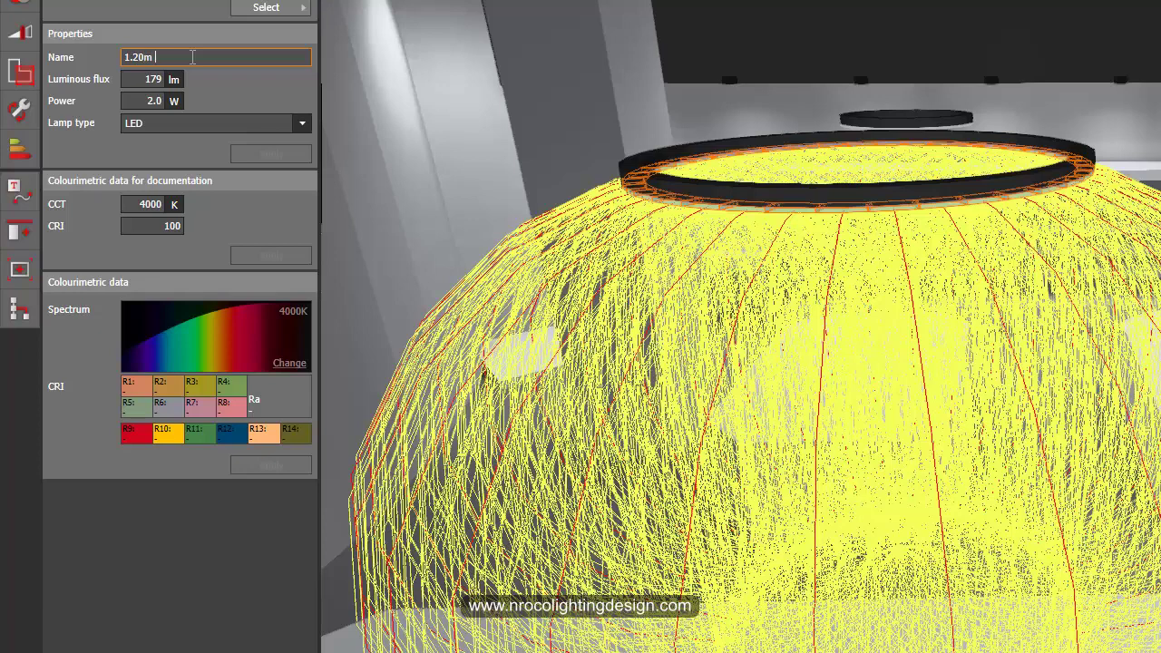
pyautogui.write('amter')
pyautogui.press('Return')
pyautogui.click(276, 156)
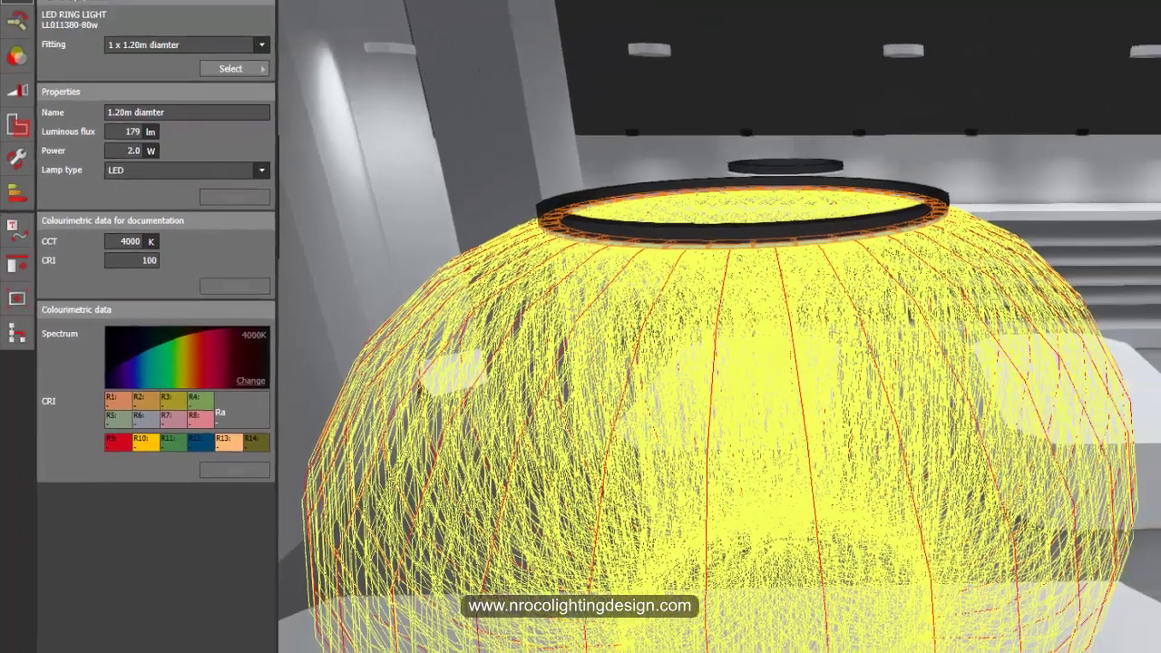
# Step: Deselect the luminaires, start the lighting calculation for Storey 1, and inspect both ring lights from different angles
pyautogui.click(1128, 517)
pyautogui.moveTo(1128, 517); pyautogui.dragTo(1145, 400, button='right')
pyautogui.scroll(-3, 886, 421)
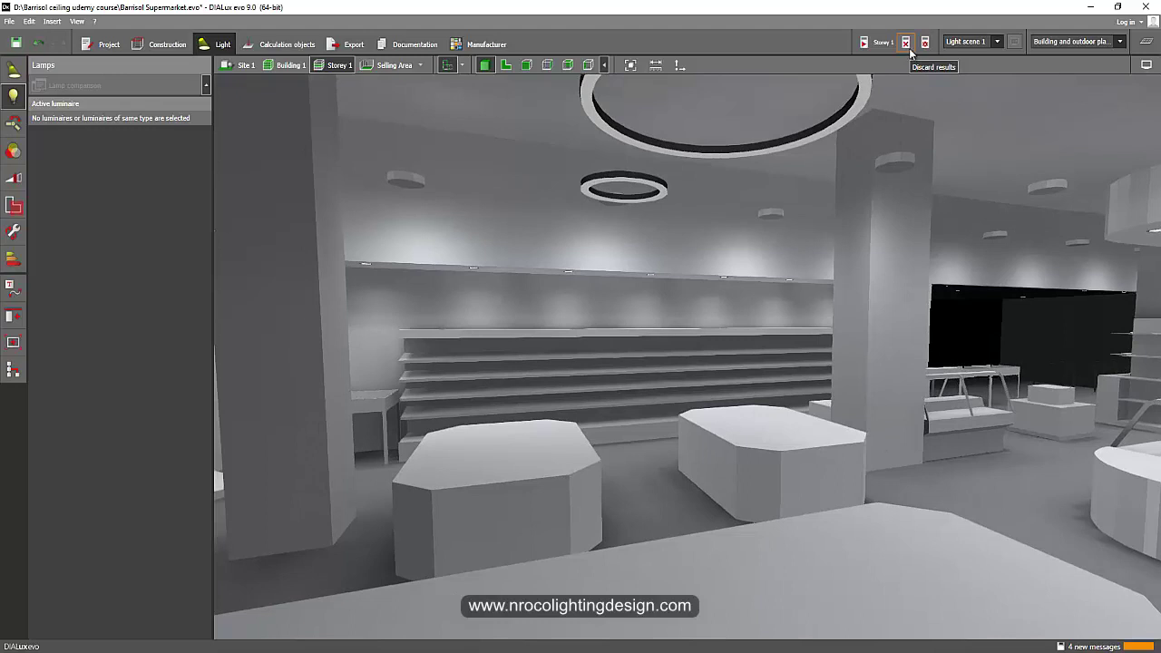
pyautogui.click(880, 42)
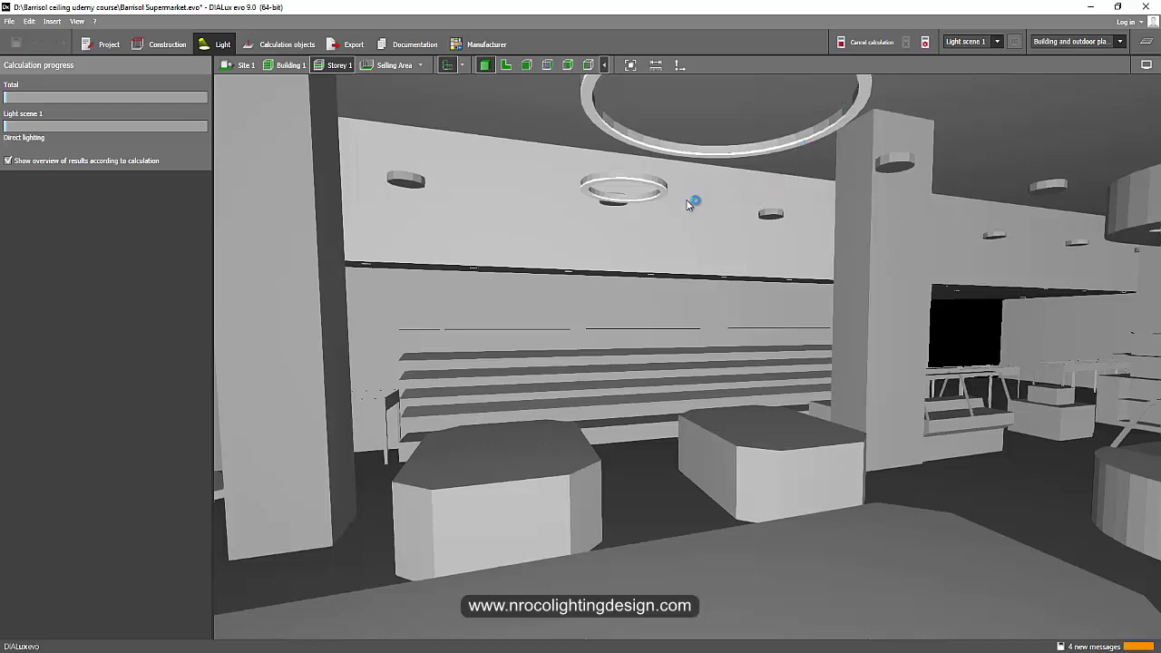
pyautogui.scroll(3, 659, 138)
pyautogui.moveTo(725, 206)
pyautogui.mouseDown(button='right')
pyautogui.moveTo(695, 217)
pyautogui.moveTo(706, 208)
pyautogui.mouseUp(button='right')
pyautogui.moveTo(707, 212); pyautogui.dragTo(834, 269)
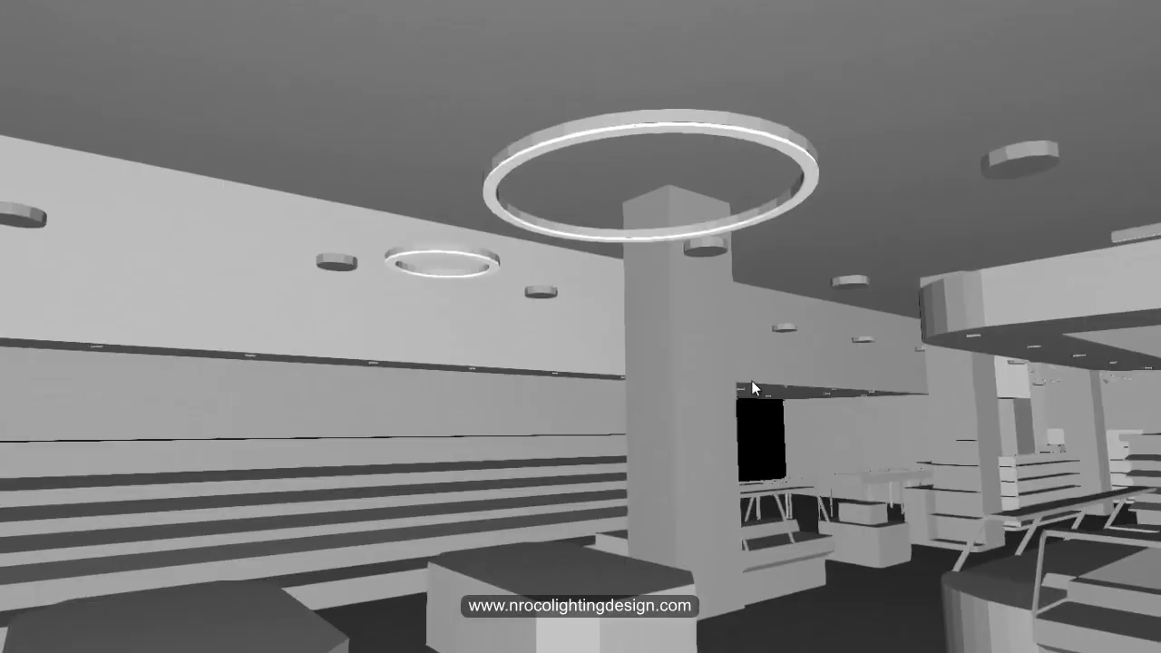
pyautogui.moveTo(751, 380); pyautogui.dragTo(653, 376)
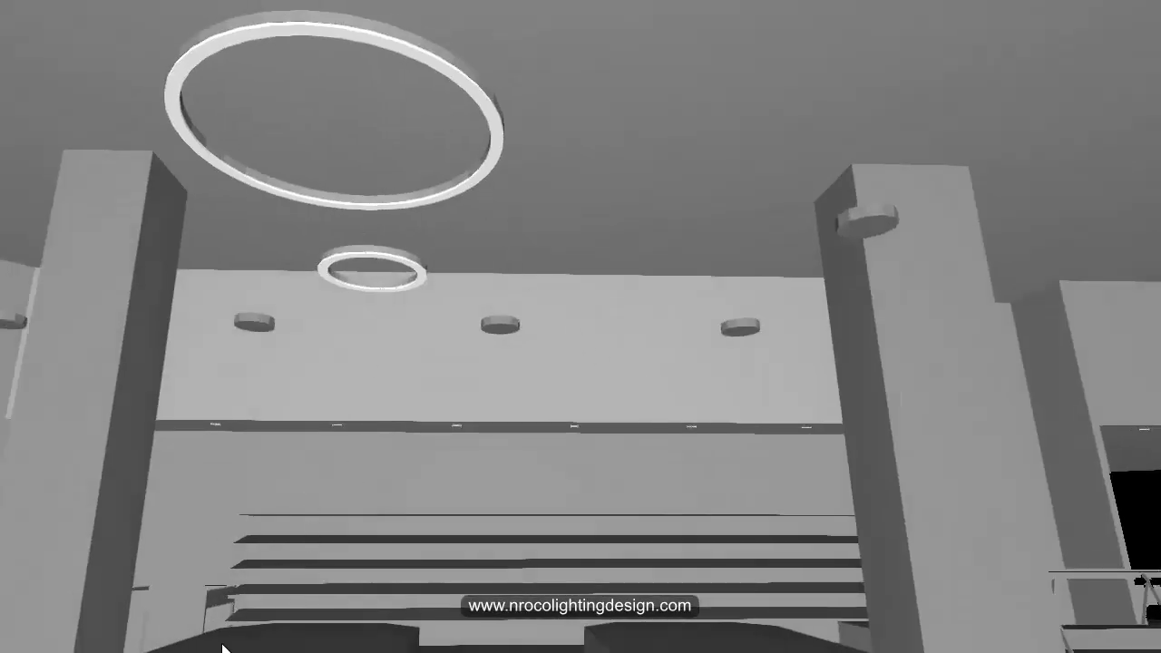